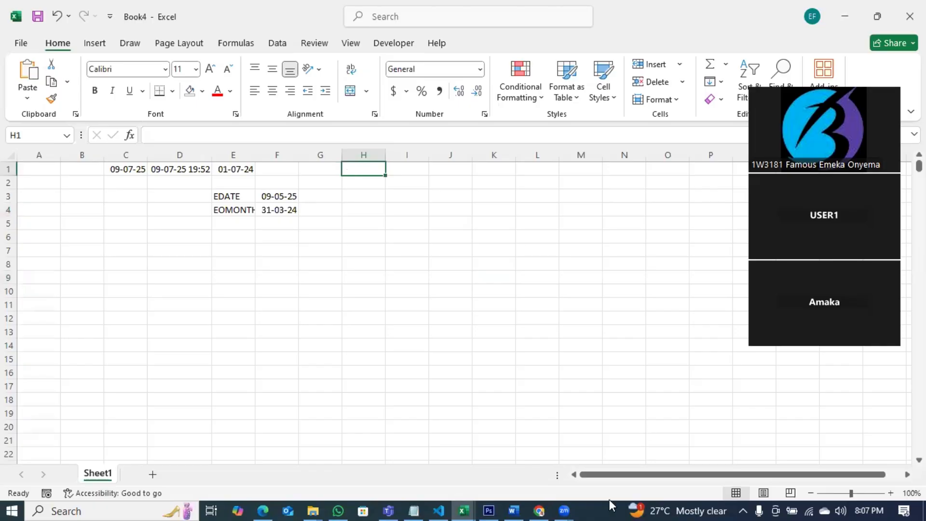
Step: Switch to Notepad and add the outline lines Inputs, Assumptions and Output below Compoenents
{"action": "left_click", "coordinate": [414, 511]}
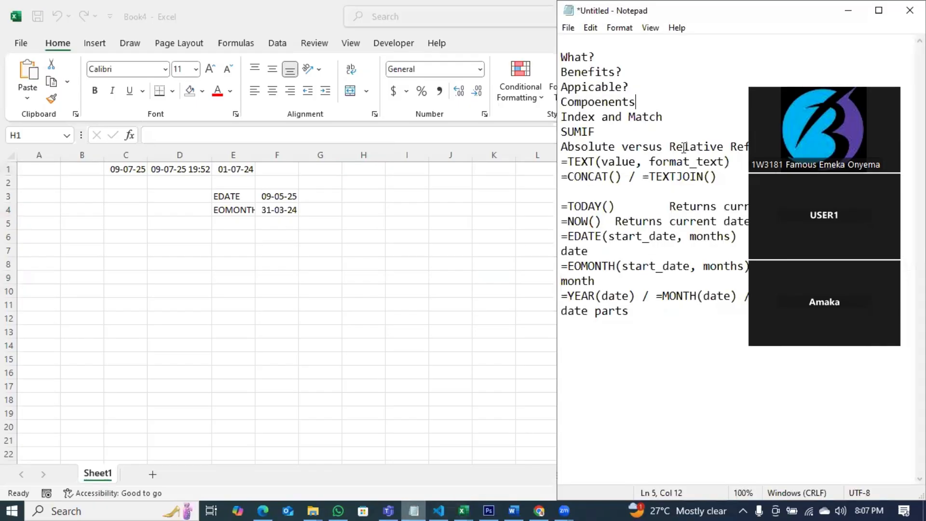
{"action": "key", "text": "Return"}
{"action": "key", "text": "Return"}
{"action": "key", "text": "Up"}
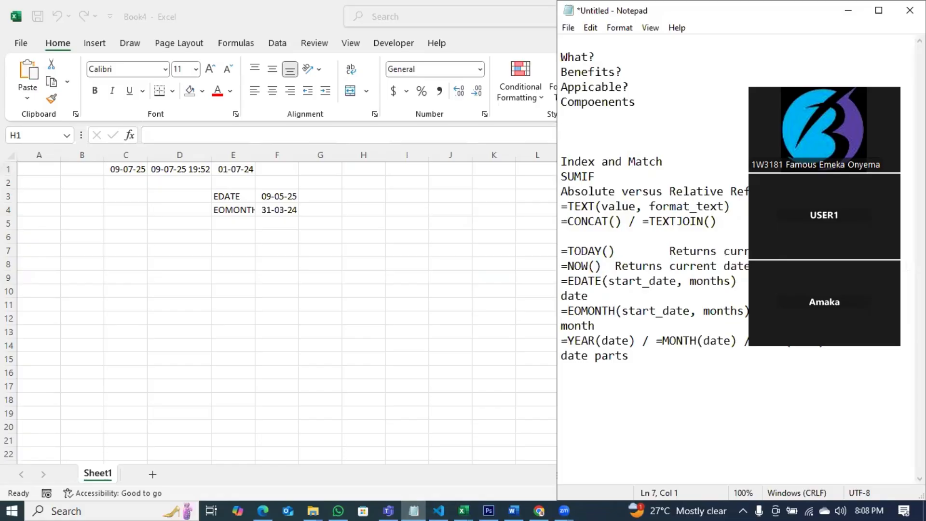
{"action": "type", "text": "Inputs"}
{"action": "key", "text": "Return"}
{"action": "type", "text": "A"}
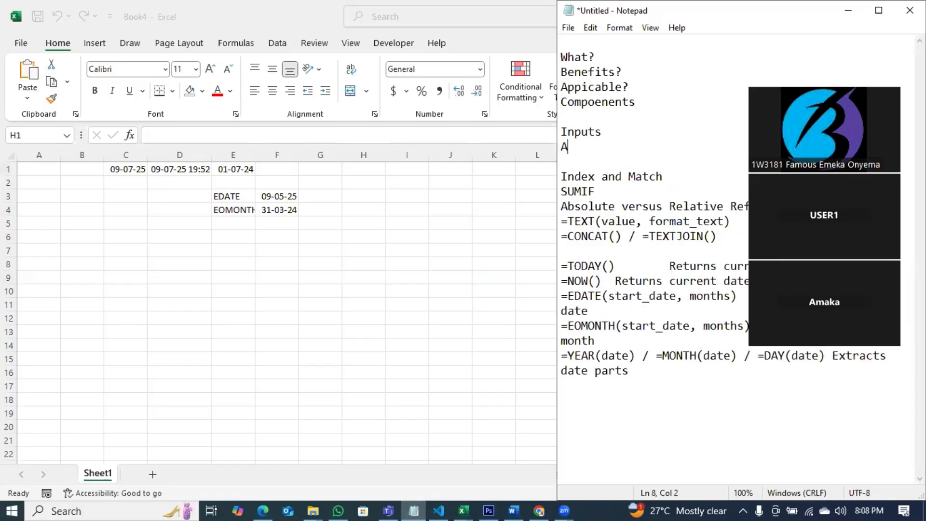
{"action": "type", "text": "ssumptions"}
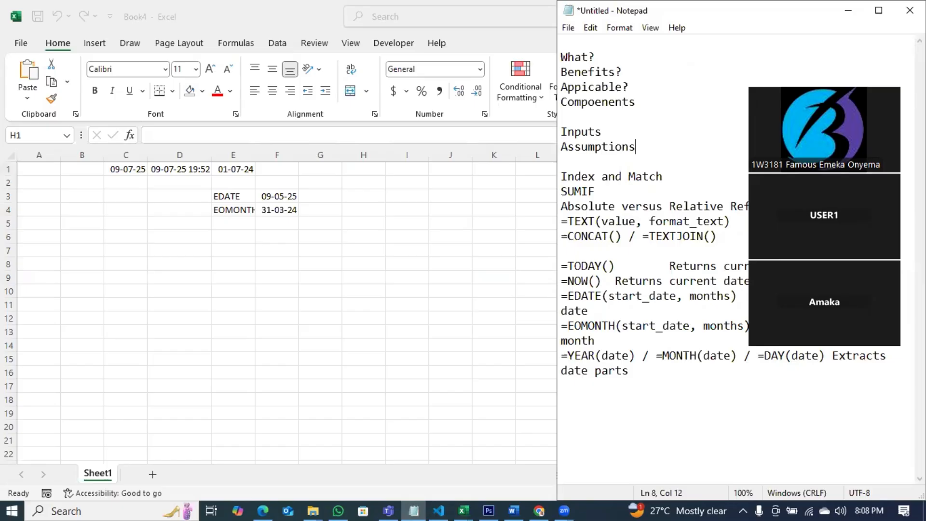
{"action": "key", "text": "Return"}
{"action": "type", "text": "Uotputs"}
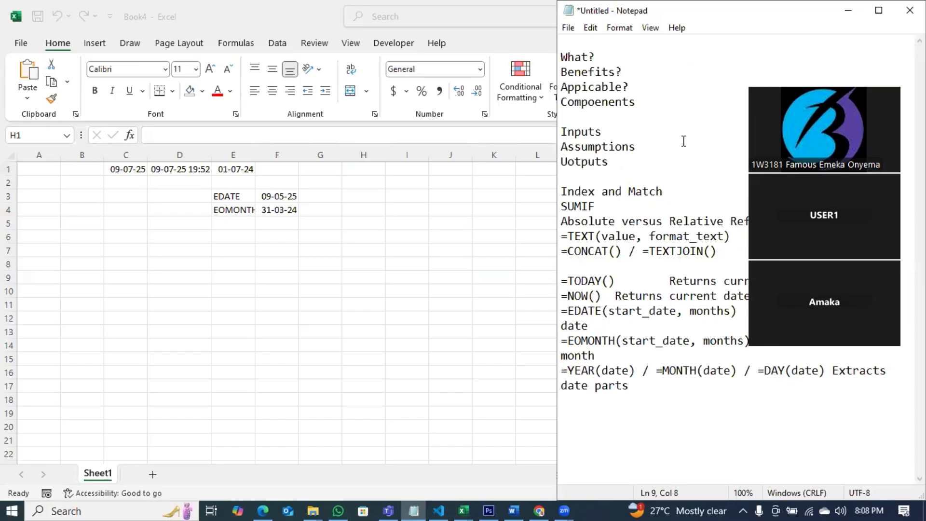
{"action": "double_click", "coordinate": [576, 162]}
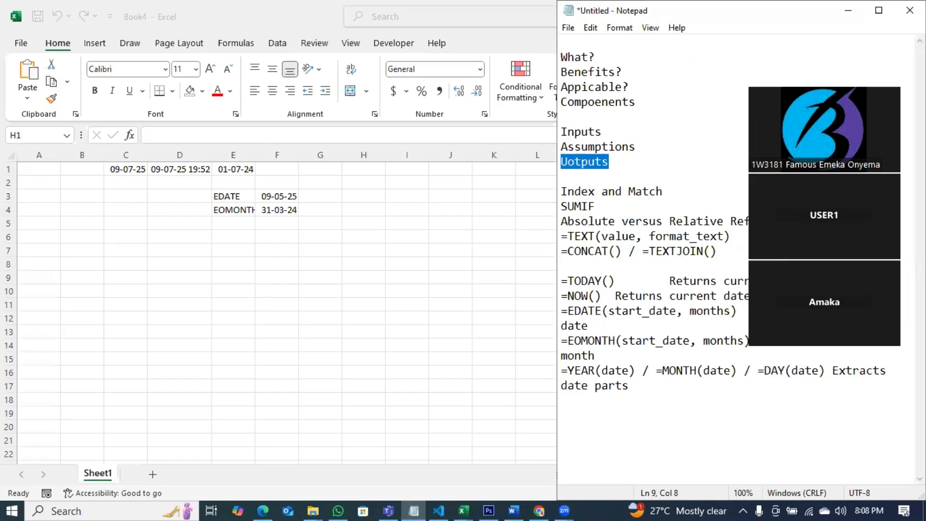
{"action": "type", "text": "Output"}
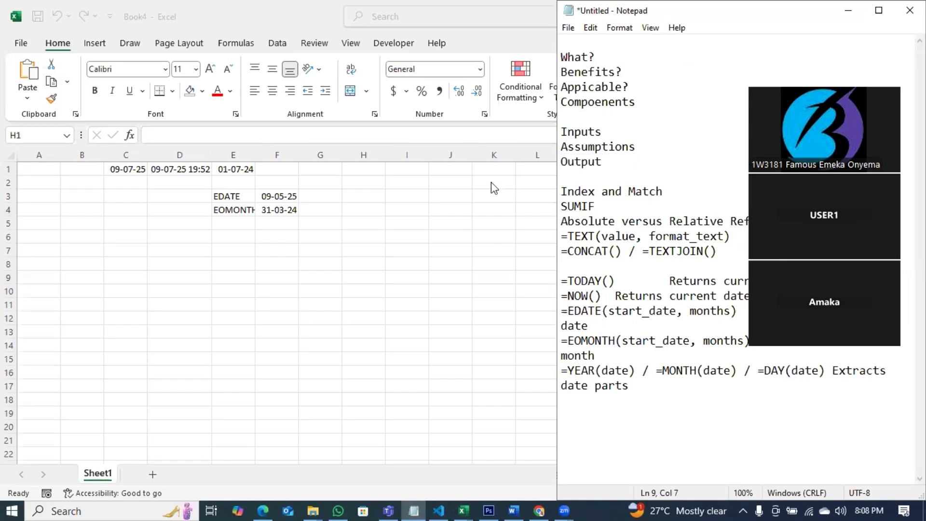
Step: Switch to Excel and enter Items in H1, price in H2 and 20 in I2
{"action": "left_click", "coordinate": [360, 170]}
{"action": "type", "text": "T"}
{"action": "key", "text": "BackSpace"}
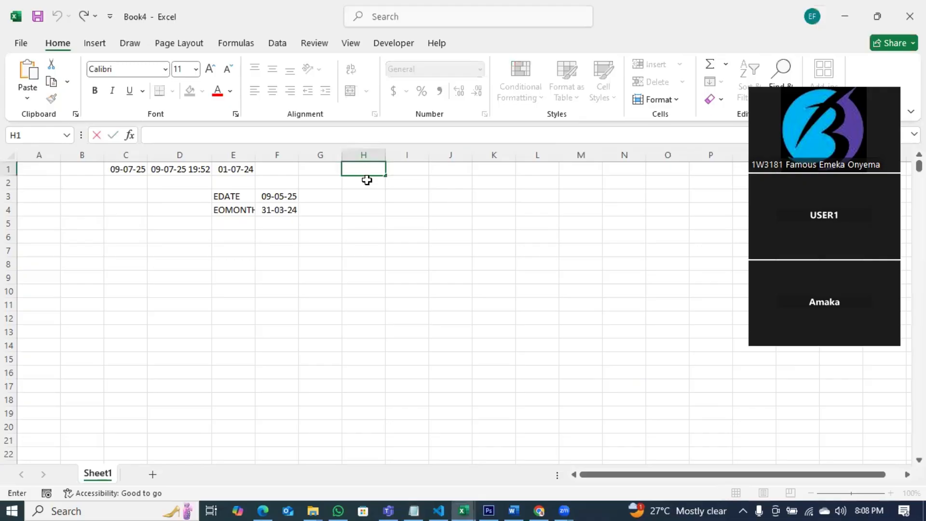
{"action": "left_click", "coordinate": [367, 179]}
{"action": "left_click", "coordinate": [367, 170]}
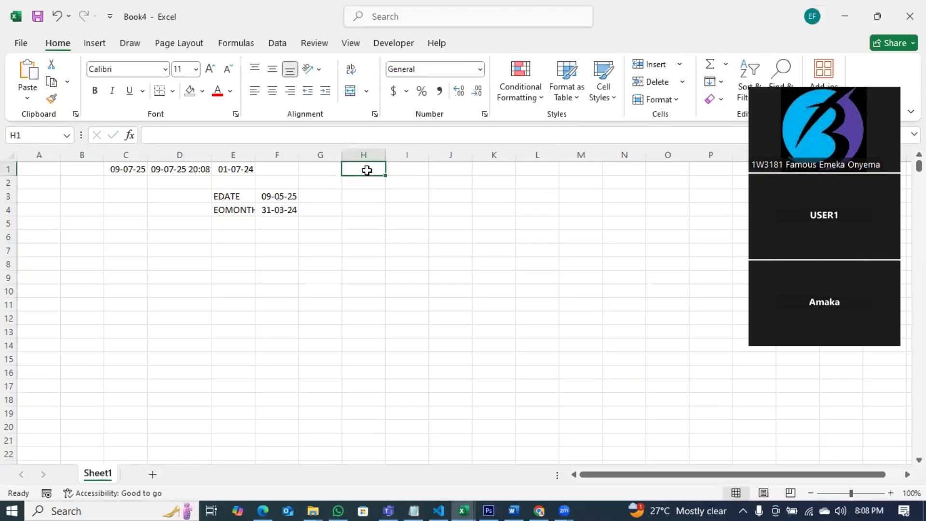
{"action": "type", "text": "Items"}
{"action": "key", "text": "Return"}
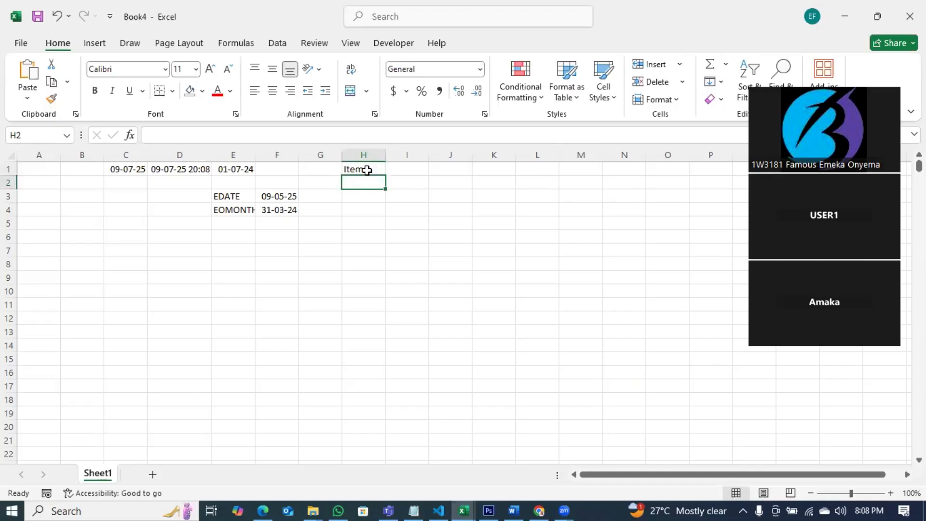
{"action": "type", "text": "price"}
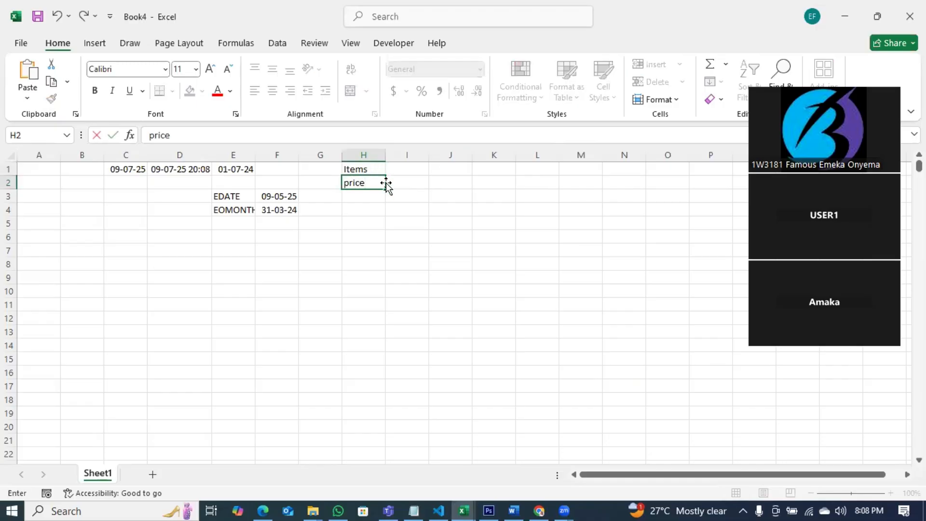
{"action": "left_click", "coordinate": [410, 182]}
{"action": "type", "text": "20"}
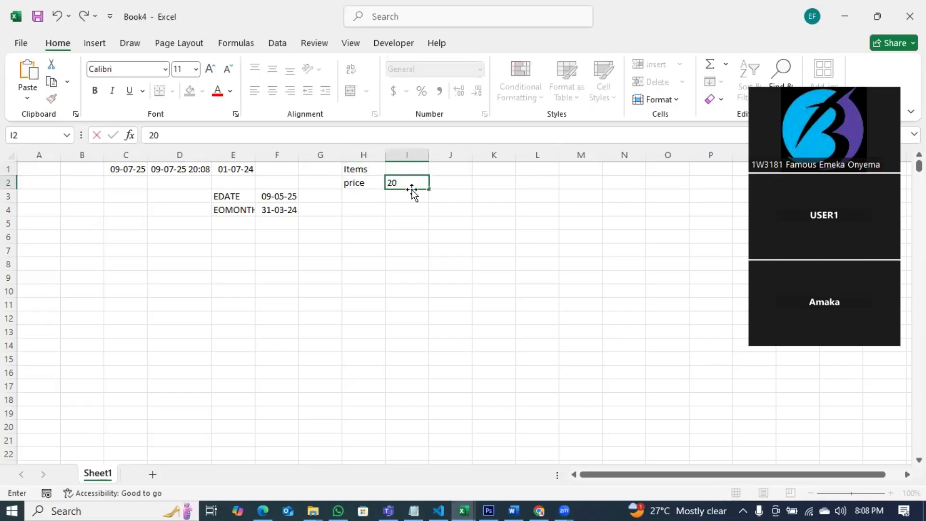
{"action": "left_click", "coordinate": [446, 181]}
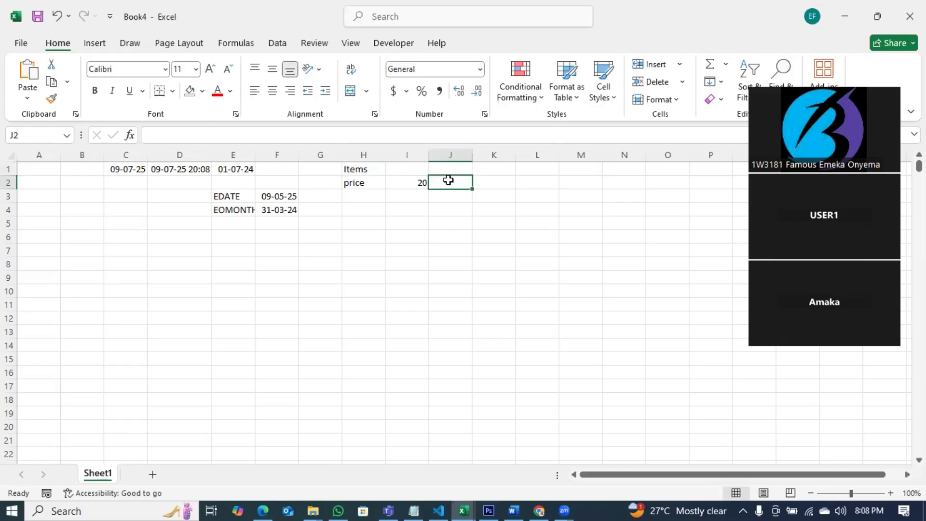
Step: Enter the headers Asumptoon in I1 and Output in J1
{"action": "left_click", "coordinate": [359, 182]}
{"action": "left_click", "coordinate": [366, 169]}
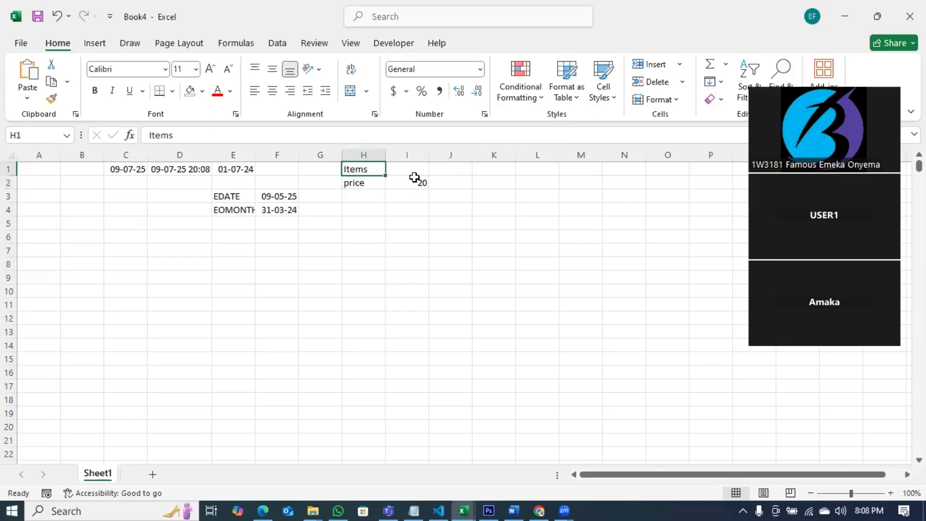
{"action": "left_click", "coordinate": [409, 171]}
{"action": "type", "text": "Asum"}
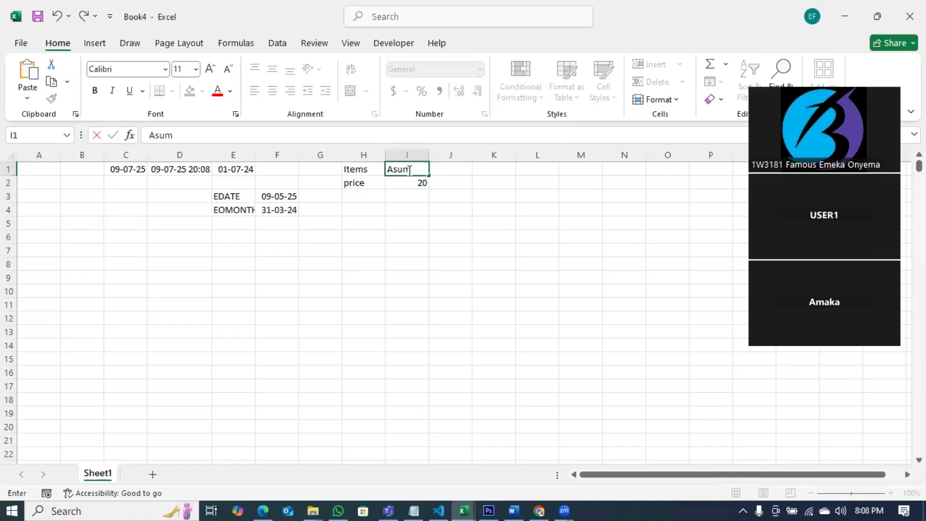
{"action": "type", "text": "ptoon"}
{"action": "key", "text": "Tab"}
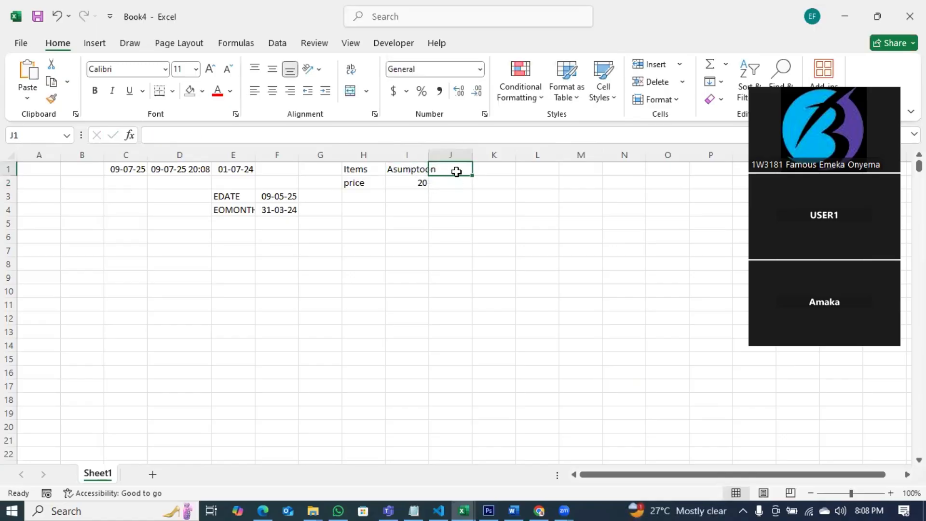
{"action": "type", "text": "Output"}
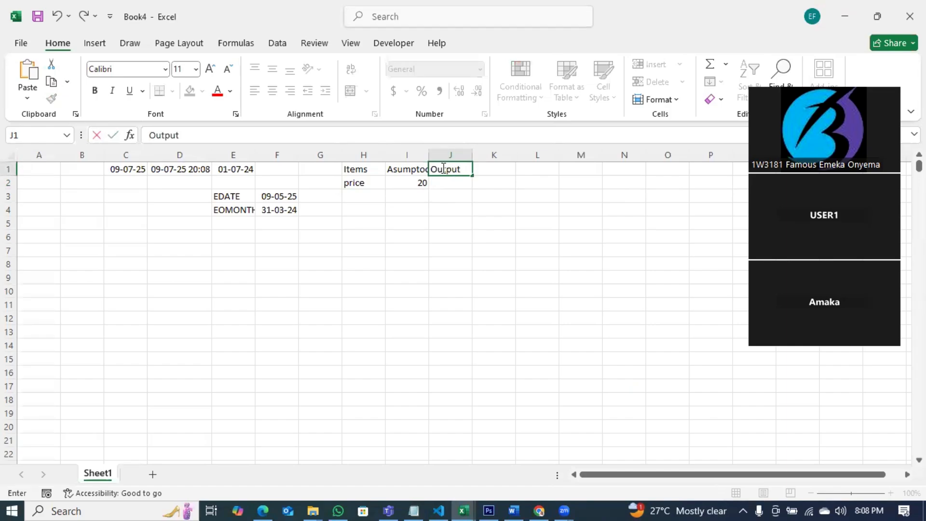
{"action": "left_click", "coordinate": [406, 154]}
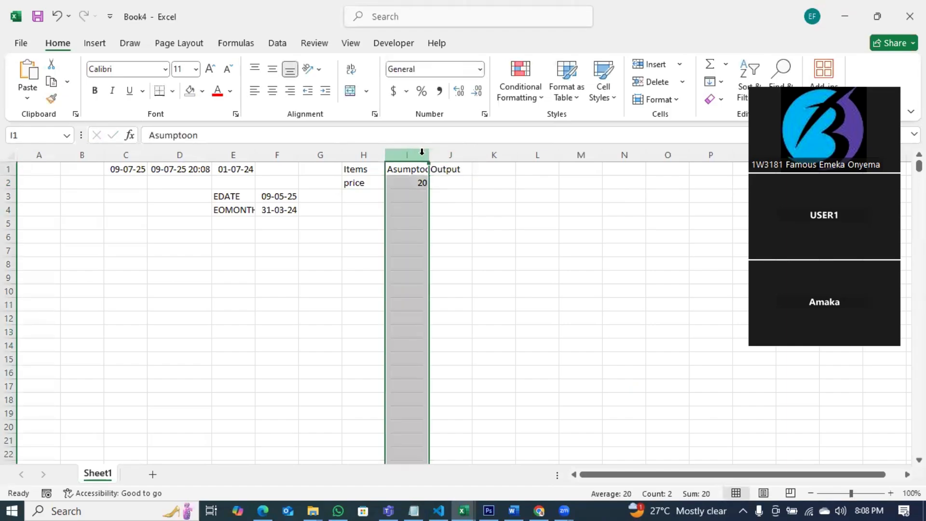
Step: Insert a new column before column I and give it the header Price
{"action": "right_click", "coordinate": [424, 155]}
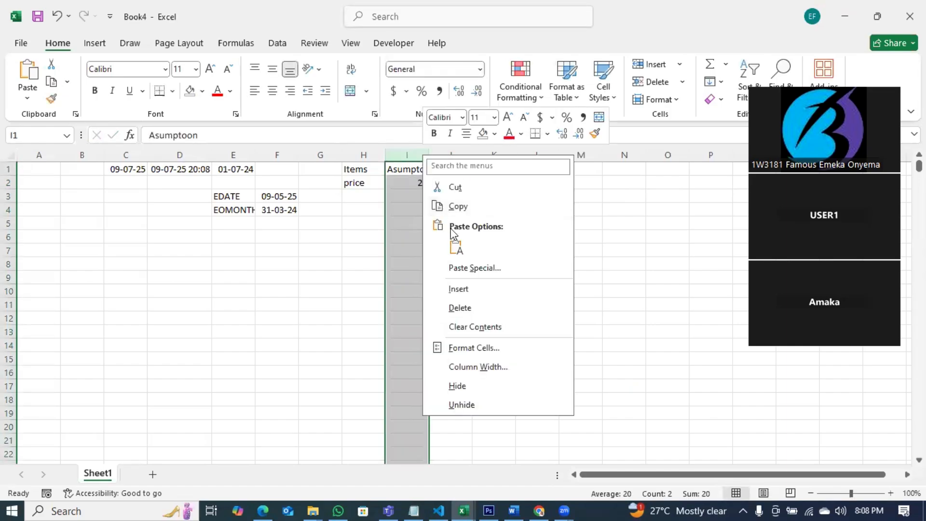
{"action": "left_click", "coordinate": [456, 288]}
{"action": "left_click", "coordinate": [415, 175]}
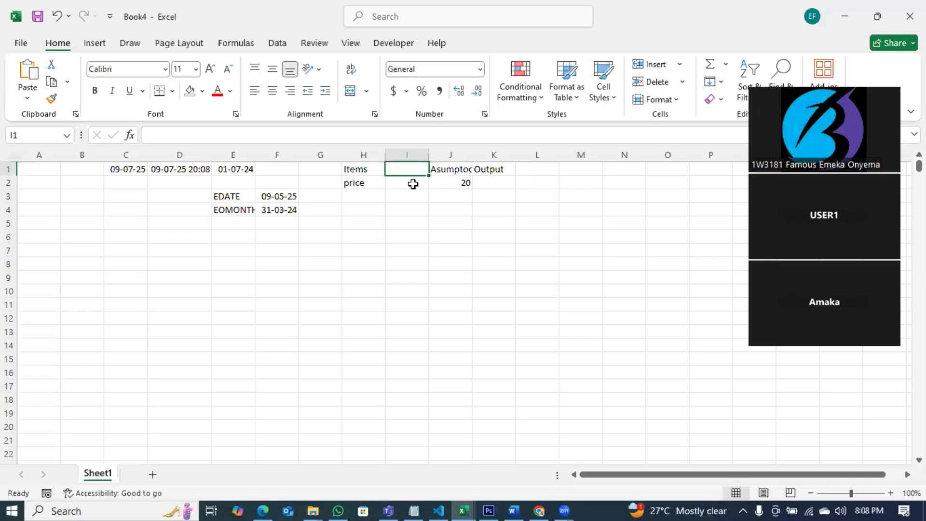
{"action": "left_click", "coordinate": [414, 184]}
{"action": "left_click", "coordinate": [408, 168]}
{"action": "type", "text": "Price"}
Step: Replace the text in H2 with Items
{"action": "left_click", "coordinate": [356, 183]}
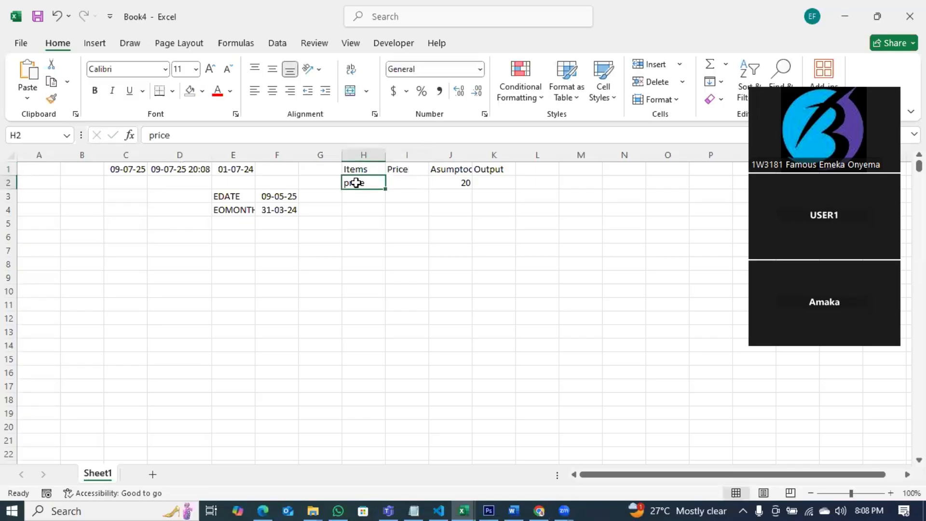
{"action": "type", "text": "Items"}
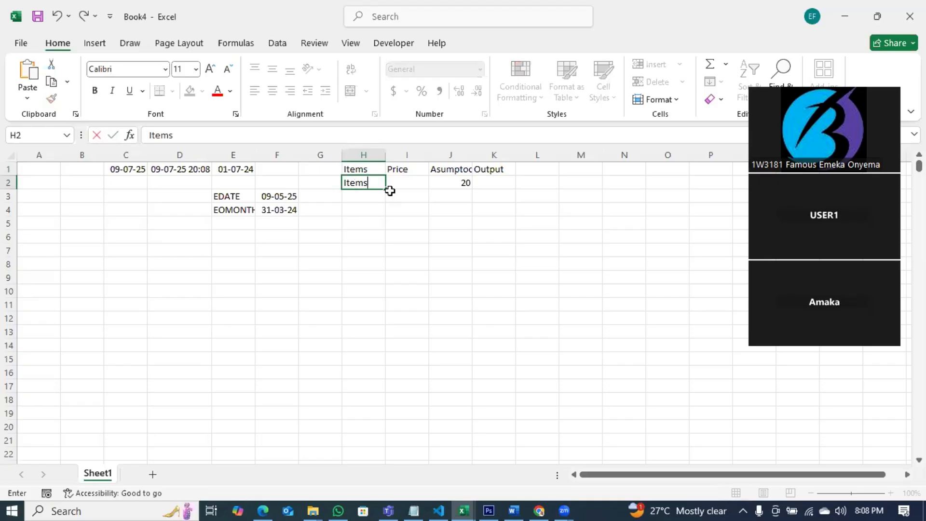
{"action": "left_click", "coordinate": [446, 169]}
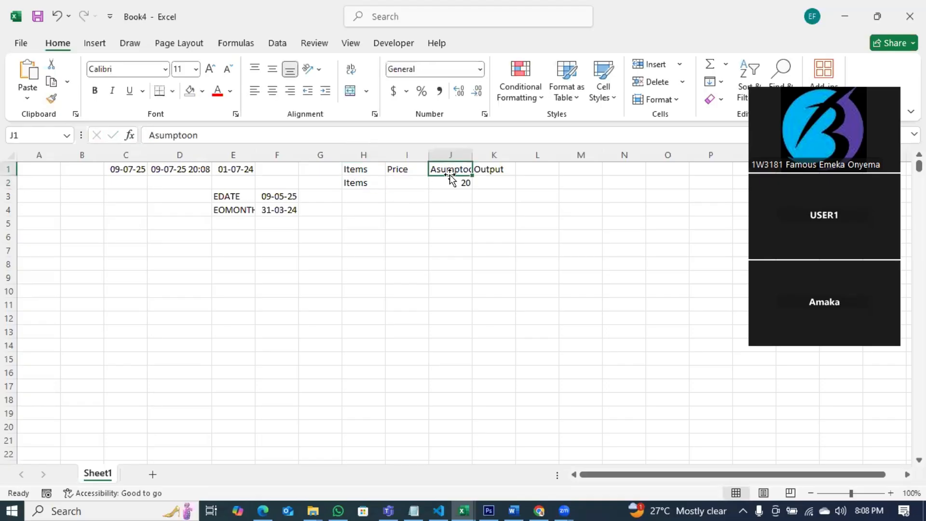
Step: Rename the J1 header to Unit and enter Output in K1
{"action": "type", "text": "Unit"}
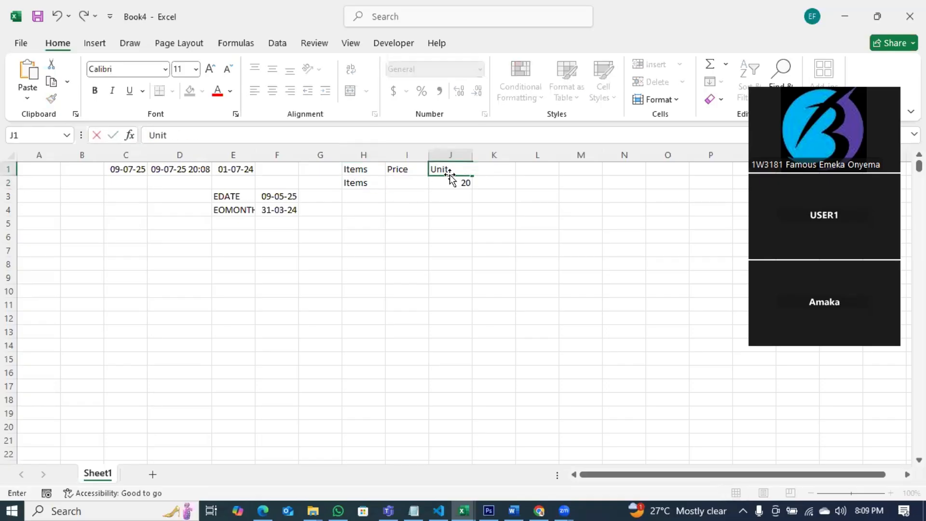
{"action": "key", "text": "Tab"}
{"action": "type", "text": "Output"}
{"action": "left_click", "coordinate": [475, 241]}
Step: List the items Mango, Cashew and Pea in H2 to H4
{"action": "left_click", "coordinate": [360, 186]}
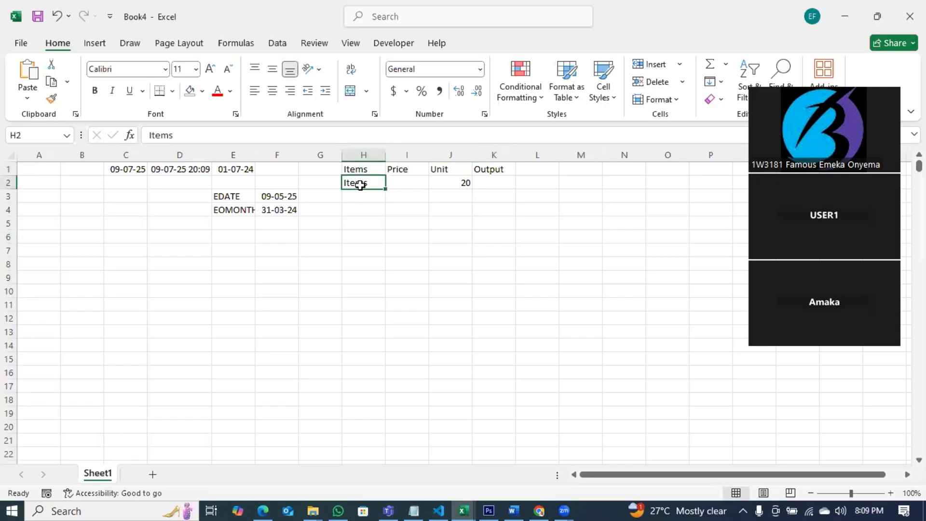
{"action": "type", "text": "Mango"}
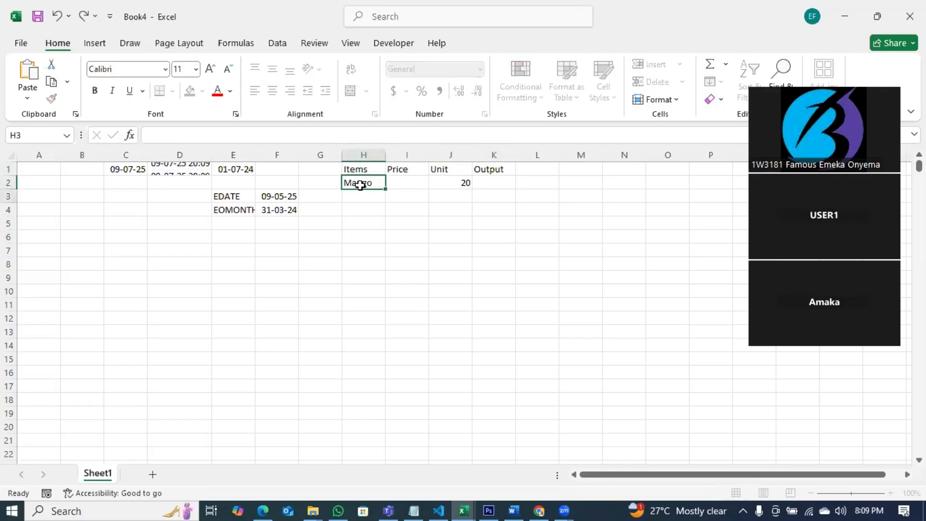
{"action": "key", "text": "Return"}
{"action": "type", "text": "Cashew"}
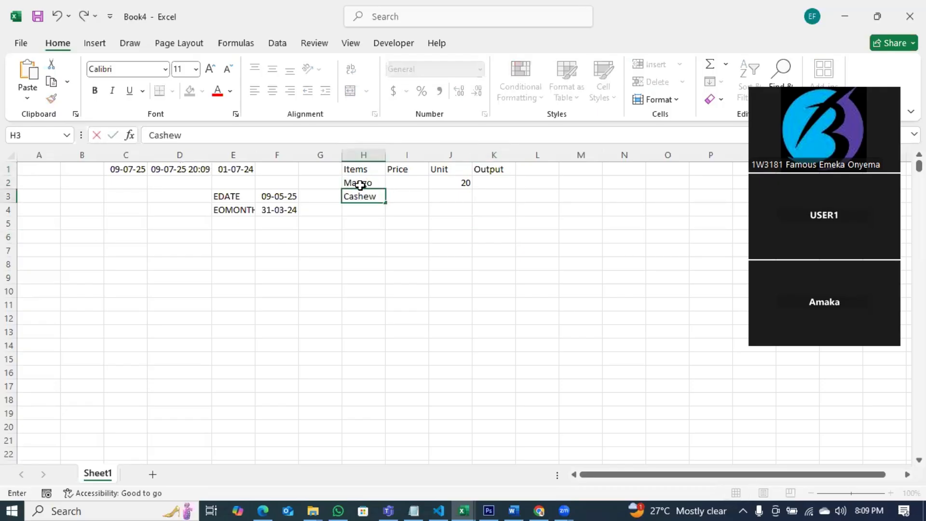
{"action": "key", "text": "Return"}
{"action": "type", "text": "Pea"}
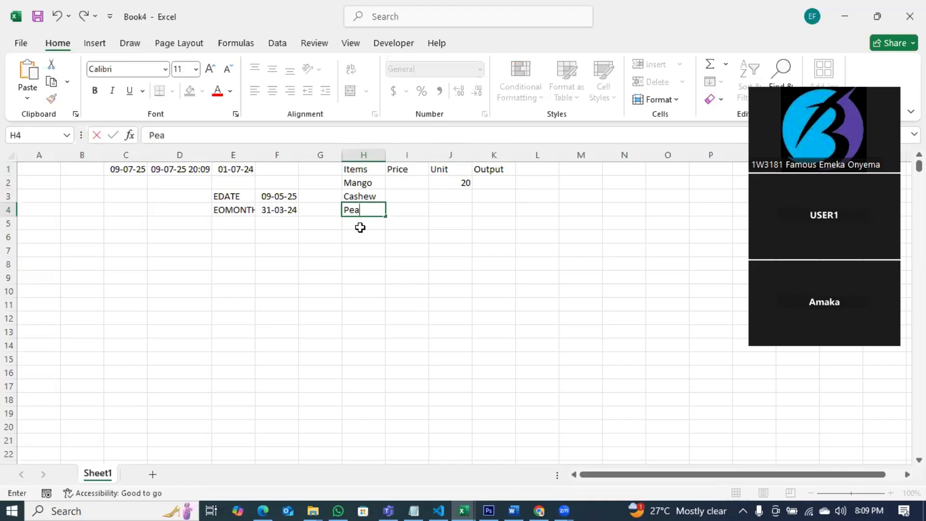
Step: Fill the item cells H2 to H4 with orange
{"action": "left_click_drag", "start_coordinate": [340, 184], "coordinate": [357, 210]}
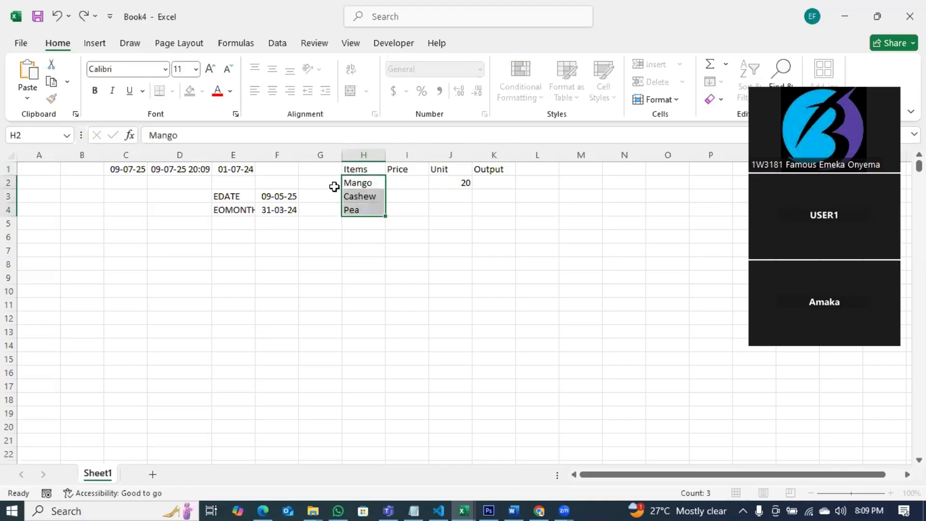
{"action": "left_click", "coordinate": [202, 91]}
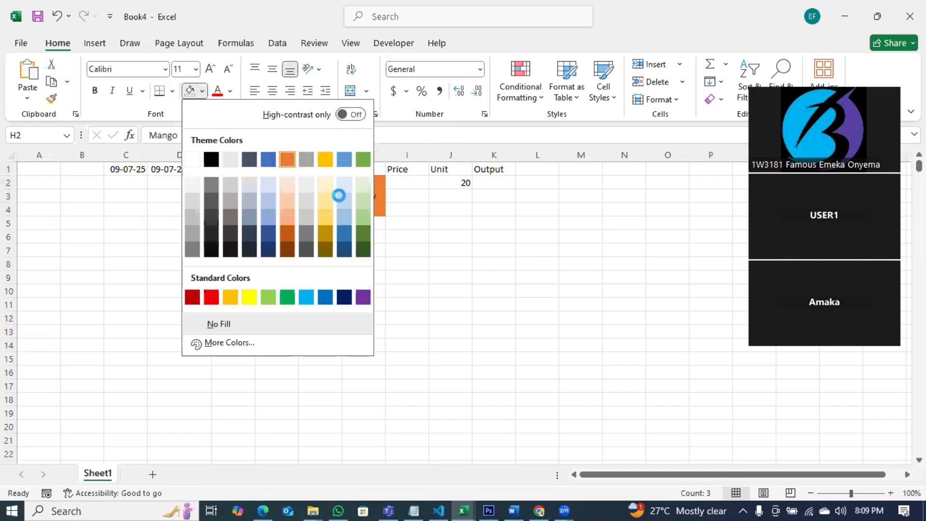
{"action": "left_click", "coordinate": [287, 159]}
{"action": "left_click", "coordinate": [396, 223]}
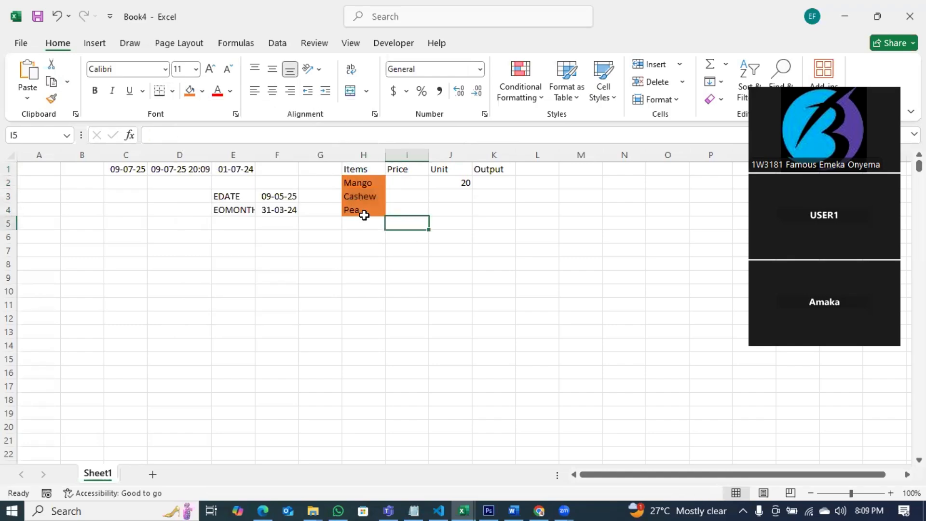
Step: Rename the H1 header to Inputs
{"action": "left_click", "coordinate": [369, 166]}
{"action": "type", "text": "Inputs"}
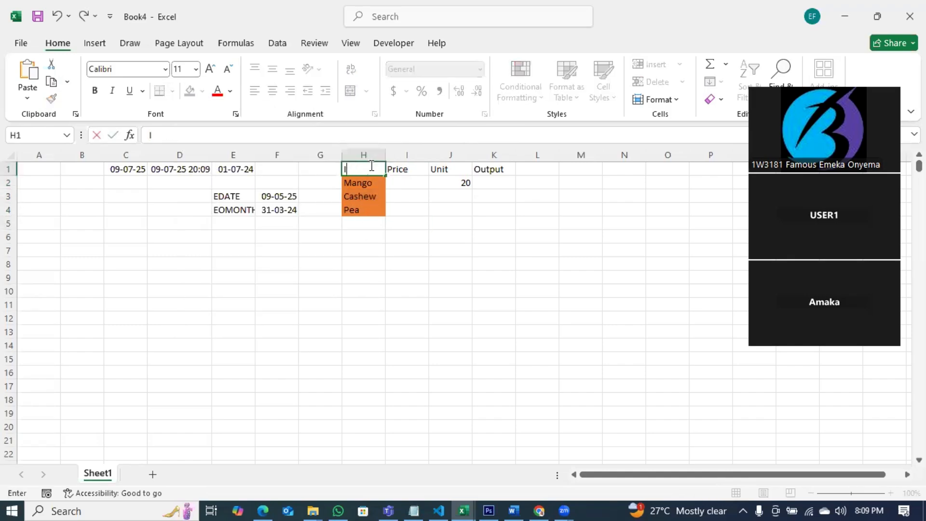
{"action": "left_click", "coordinate": [396, 201]}
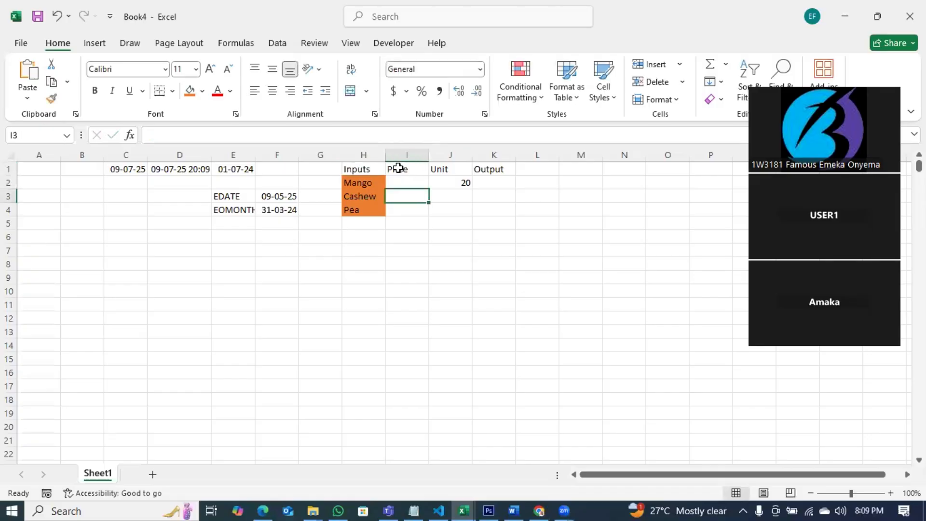
Step: Fill the Price and Unit header cells I1:J1 with blue
{"action": "left_click", "coordinate": [397, 167]}
{"action": "left_click", "coordinate": [449, 169]}
{"action": "left_click", "coordinate": [398, 167]}
{"action": "key", "text": "shift+Right"}
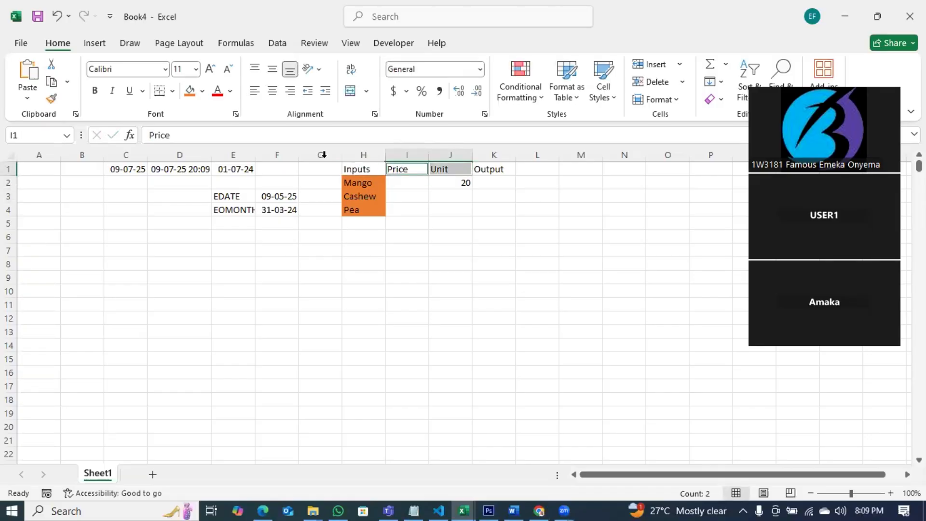
{"action": "left_click", "coordinate": [203, 91]}
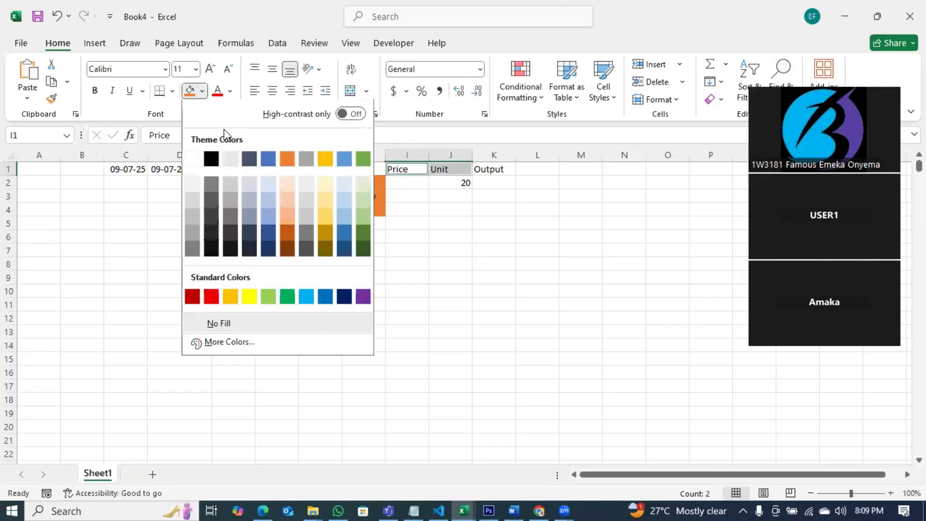
{"action": "left_click", "coordinate": [345, 232]}
{"action": "left_click", "coordinate": [436, 201]}
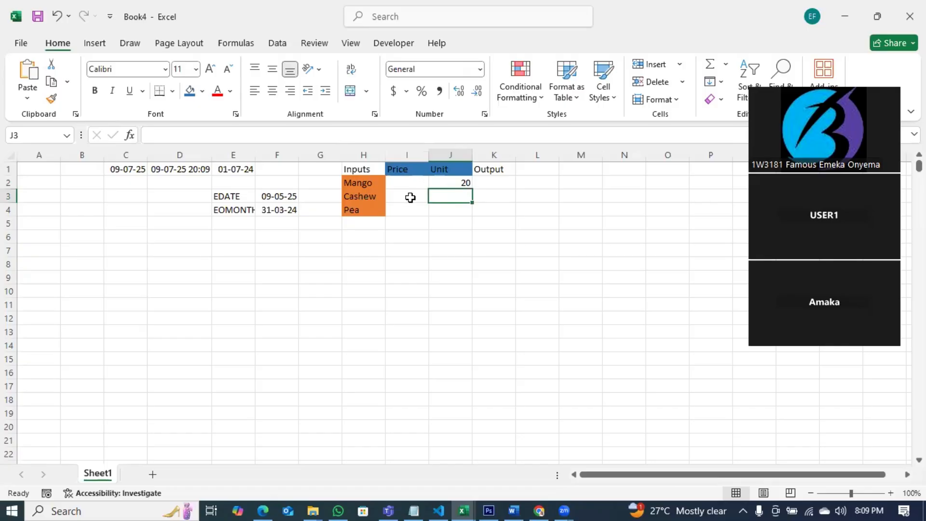
Step: Switch to Notepad and add the note "Theory of Colors in Finance?" below Output
{"action": "key", "text": "alt+Tab"}
{"action": "left_click", "coordinate": [646, 161]}
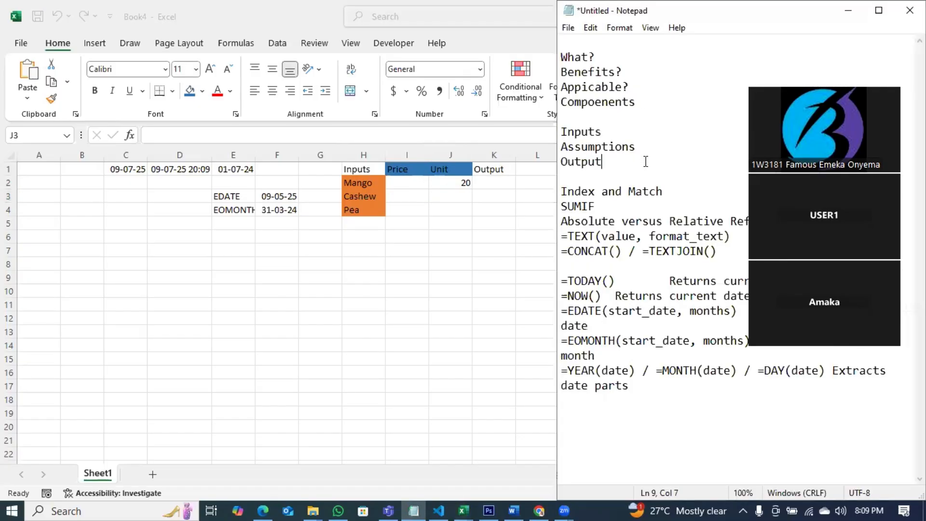
{"action": "key", "text": "Return"}
{"action": "key", "text": "Return"}
{"action": "type", "text": "Theory of "}
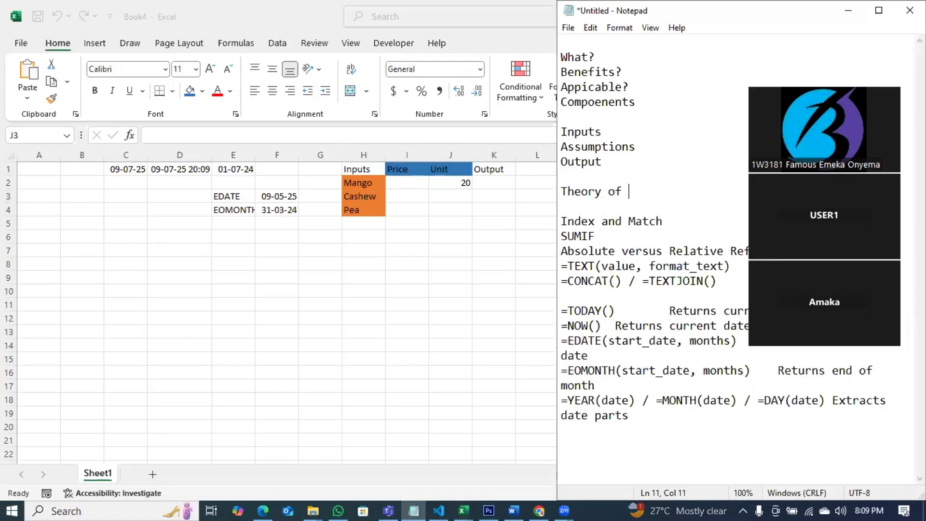
{"action": "type", "text": "Colors in Finance?"}
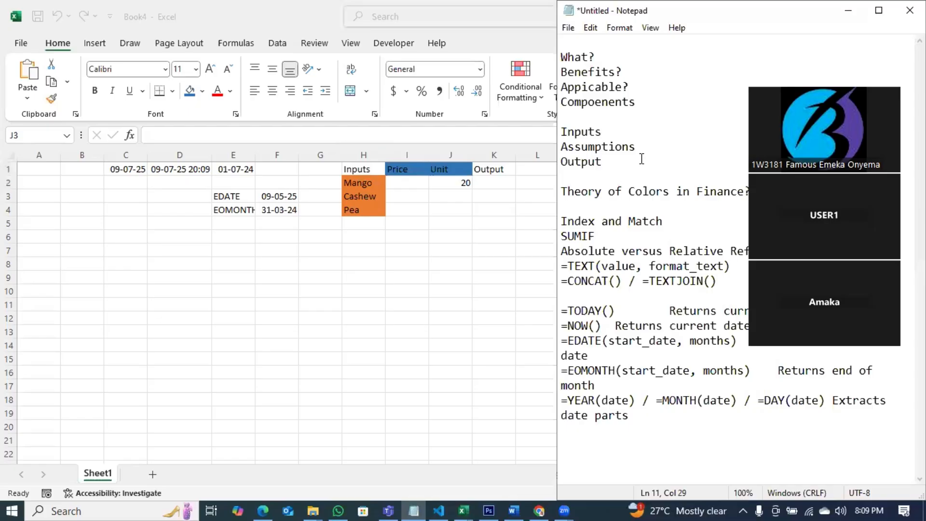
Step: Return to the spreadsheet and enter Mango's price 20 and unit 5 in I2 and J2
{"action": "key", "text": "alt+Tab"}
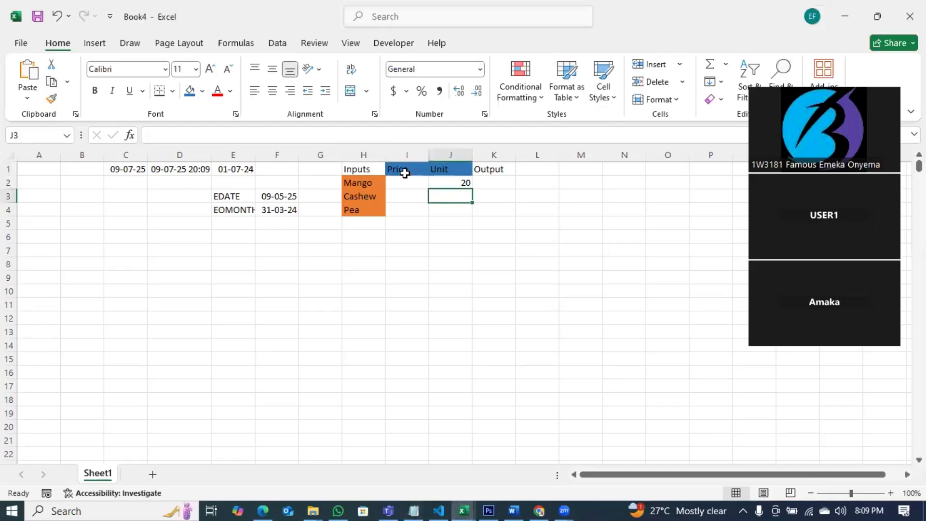
{"action": "left_click", "coordinate": [403, 183]}
{"action": "type", "text": "20"}
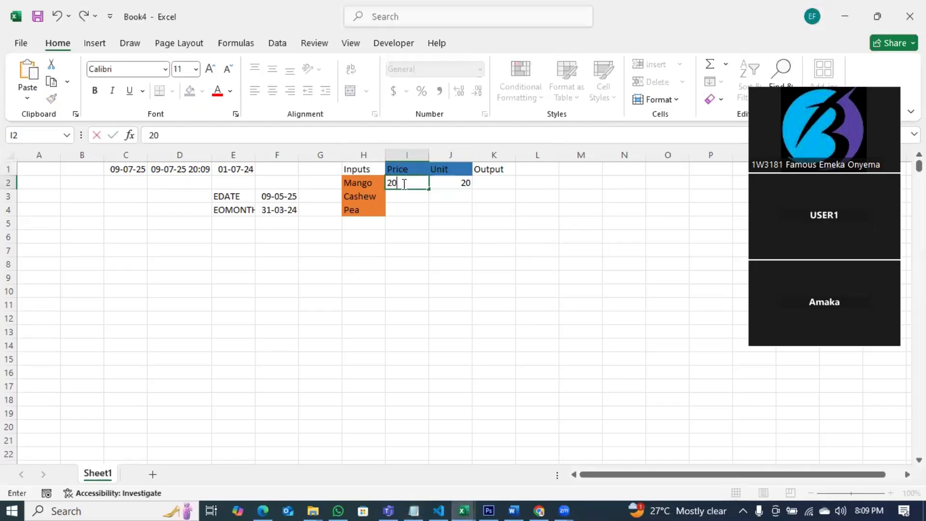
{"action": "left_click", "coordinate": [449, 178]}
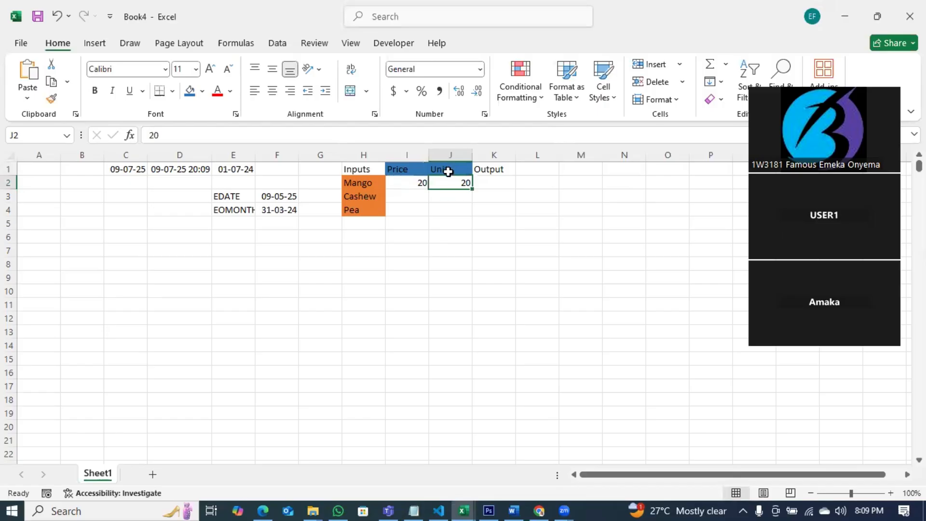
{"action": "type", "text": "5"}
{"action": "key", "text": "Return"}
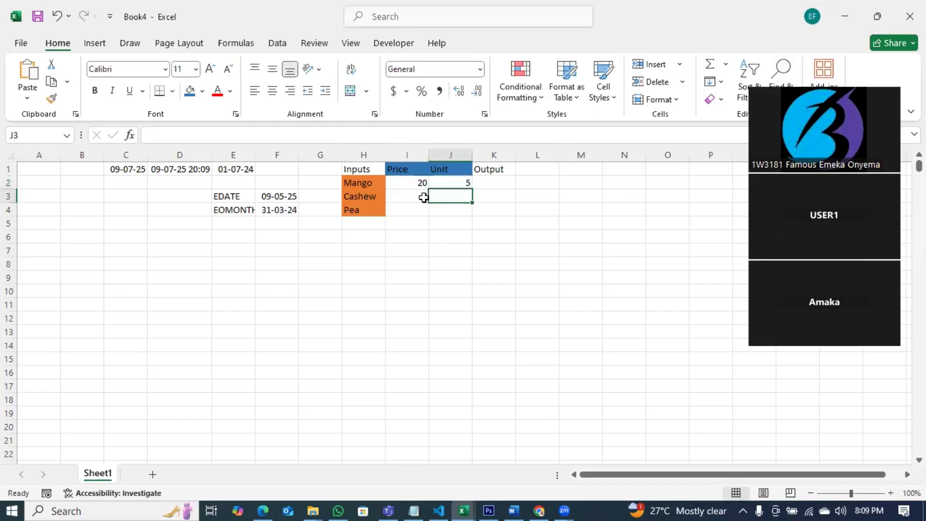
Step: Enter Cashew's price 5 and unit 1, and Pea's price 5 and unit 2
{"action": "left_click", "coordinate": [424, 198]}
{"action": "type", "text": "5"}
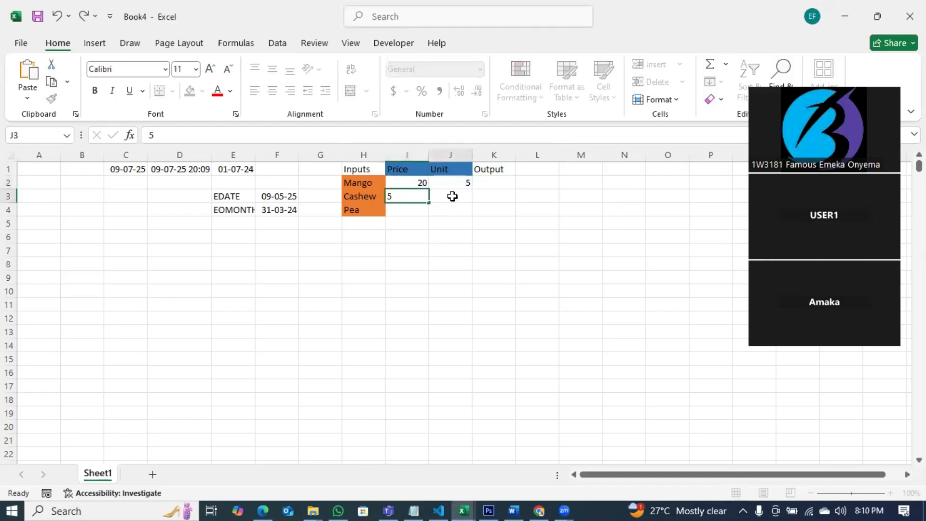
{"action": "left_click", "coordinate": [452, 196]}
{"action": "type", "text": "1"}
{"action": "left_click", "coordinate": [416, 209]}
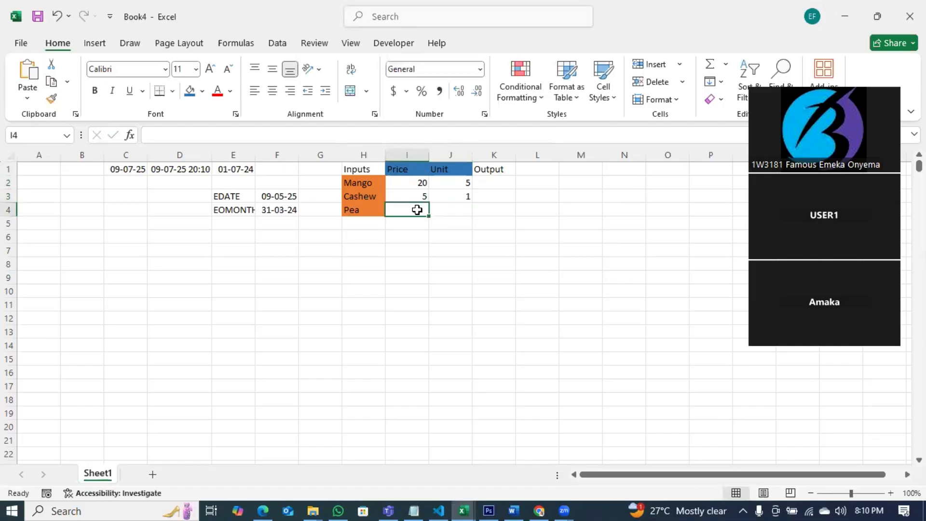
{"action": "type", "text": "5"}
{"action": "left_click", "coordinate": [450, 207]}
{"action": "type", "text": "2"}
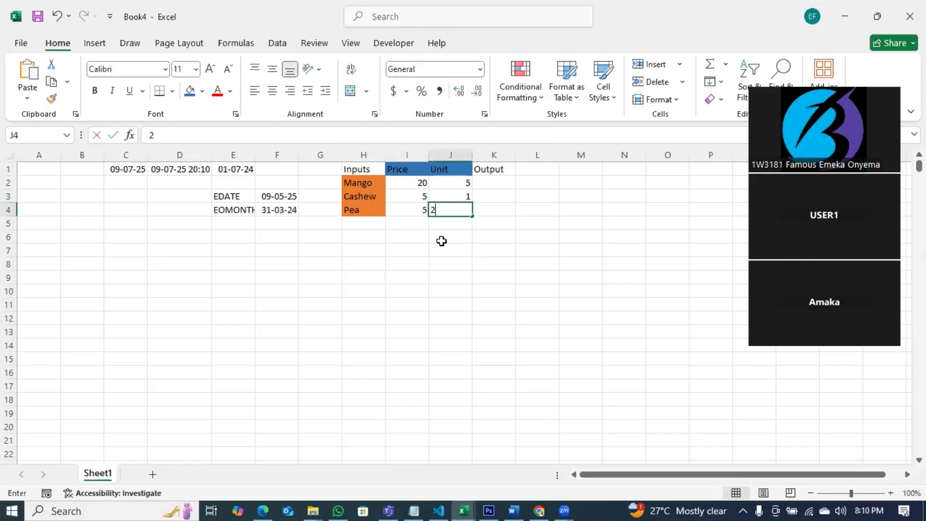
{"action": "left_click", "coordinate": [492, 263]}
Step: Enter the formula =I2*J2 in K2 to calculate Mango's output
{"action": "left_click_drag", "start_coordinate": [414, 184], "coordinate": [463, 209]}
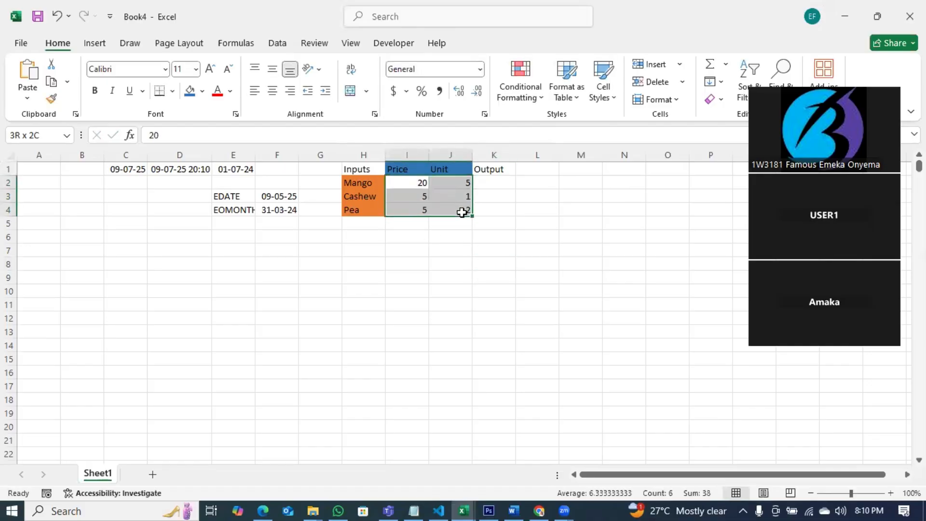
{"action": "left_click", "coordinate": [490, 179]}
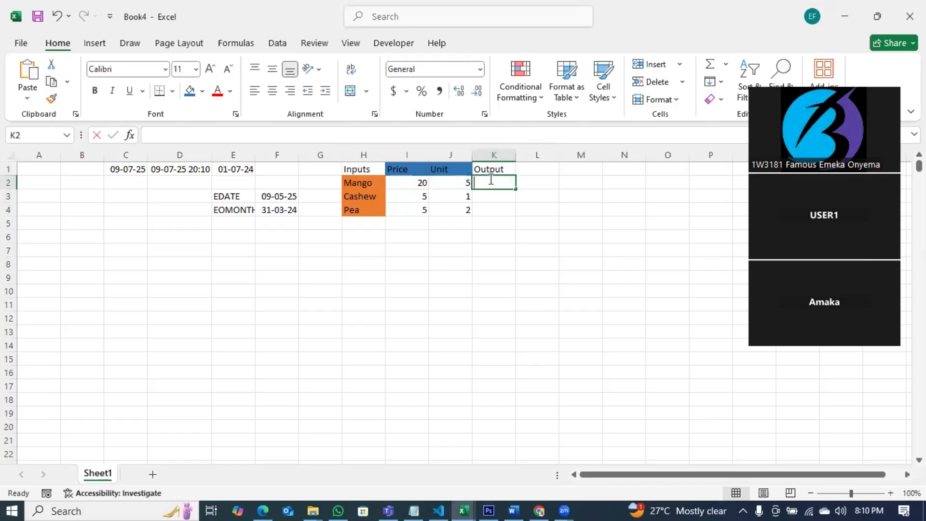
{"action": "type", "text": "="}
{"action": "left_click", "coordinate": [418, 183]}
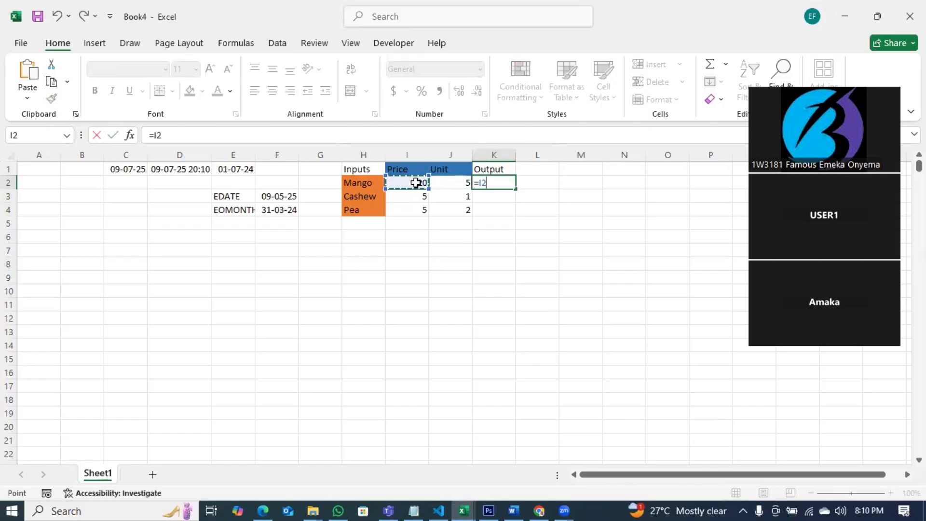
{"action": "type", "text": "*"}
{"action": "left_click", "coordinate": [465, 183]}
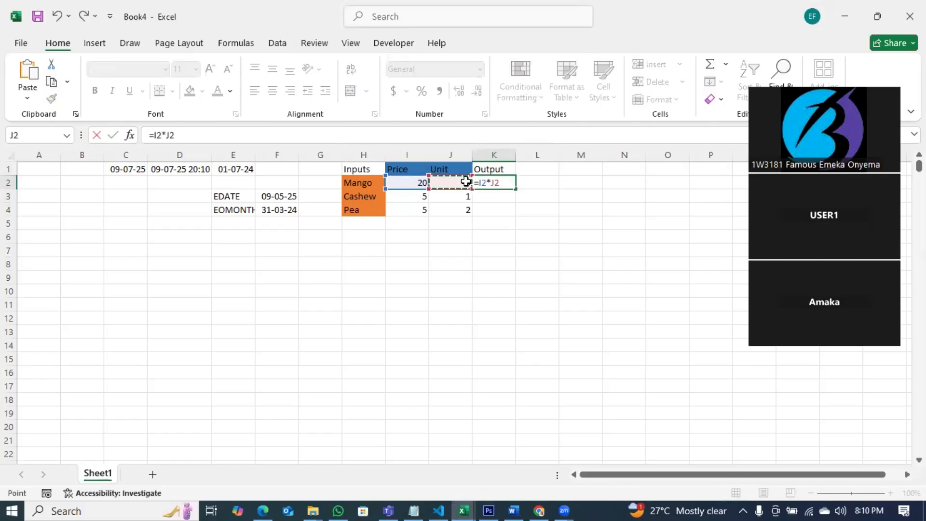
{"action": "key", "text": "Return"}
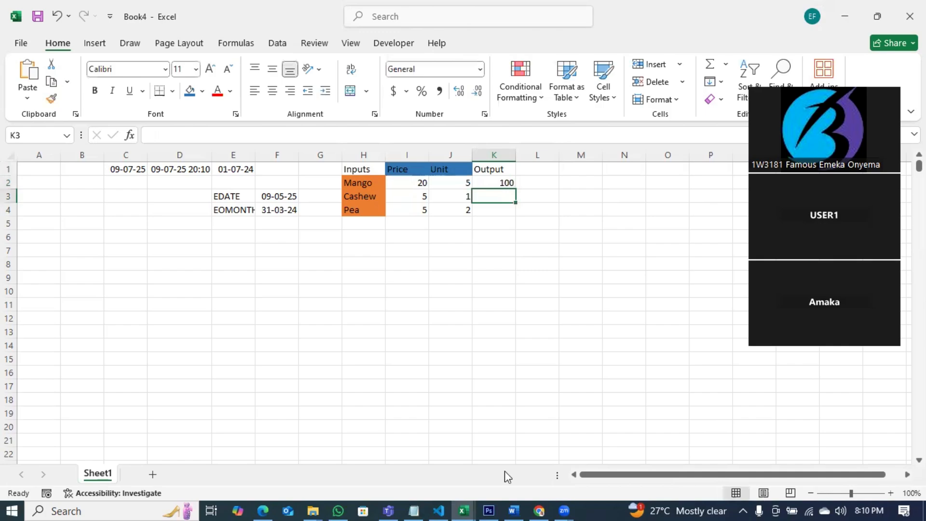
Step: Switch to Notepad and add a "Logical Functions" heading below the Inputs, Assumptions, Output list
{"action": "left_click", "coordinate": [413, 509]}
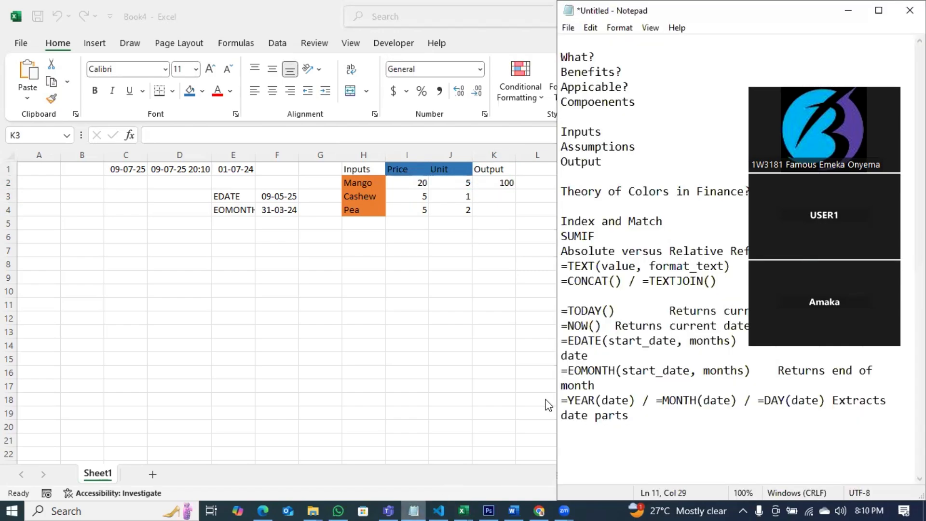
{"action": "left_click_drag", "start_coordinate": [605, 160], "coordinate": [558, 134]}
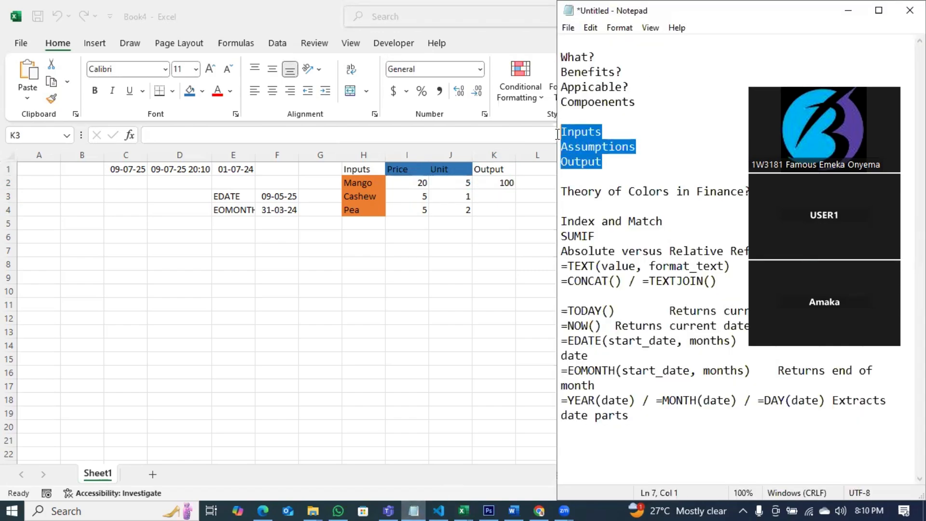
{"action": "left_click", "coordinate": [622, 164]}
{"action": "key", "text": "Return"}
{"action": "key", "text": "Return"}
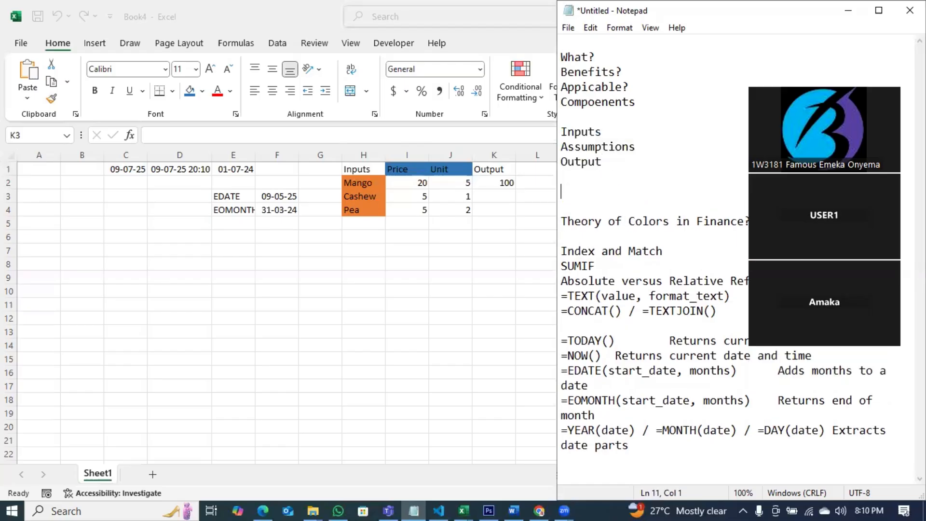
{"action": "type", "text": "Logical Functions"}
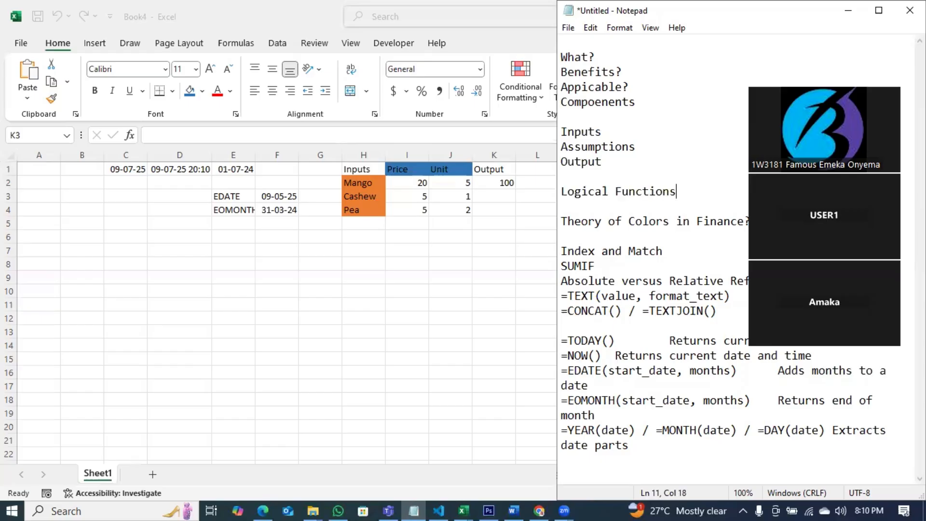
Step: List AND, OR and SUMIF on separate lines under Logical Functions
{"action": "key", "text": "Return"}
{"action": "type", "text": "AND"}
{"action": "key", "text": "Return"}
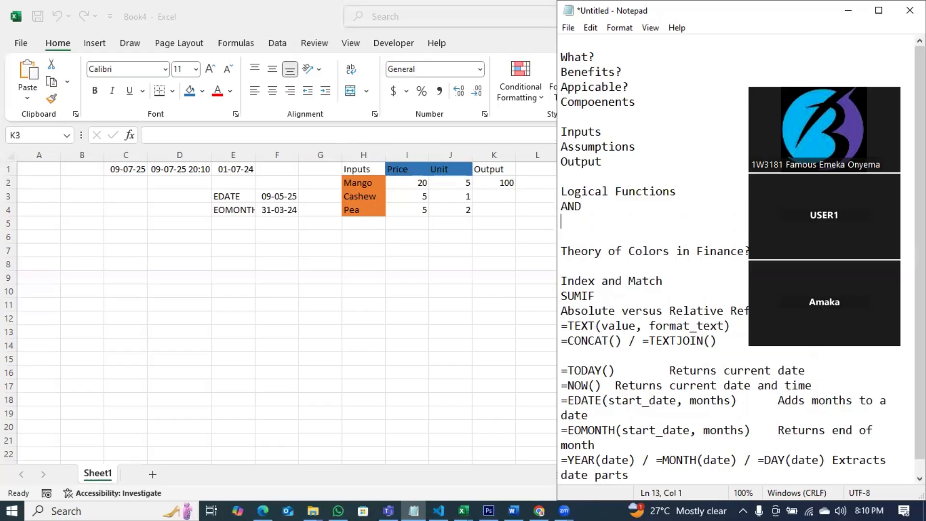
{"action": "type", "text": "OR"}
{"action": "key", "text": "Return"}
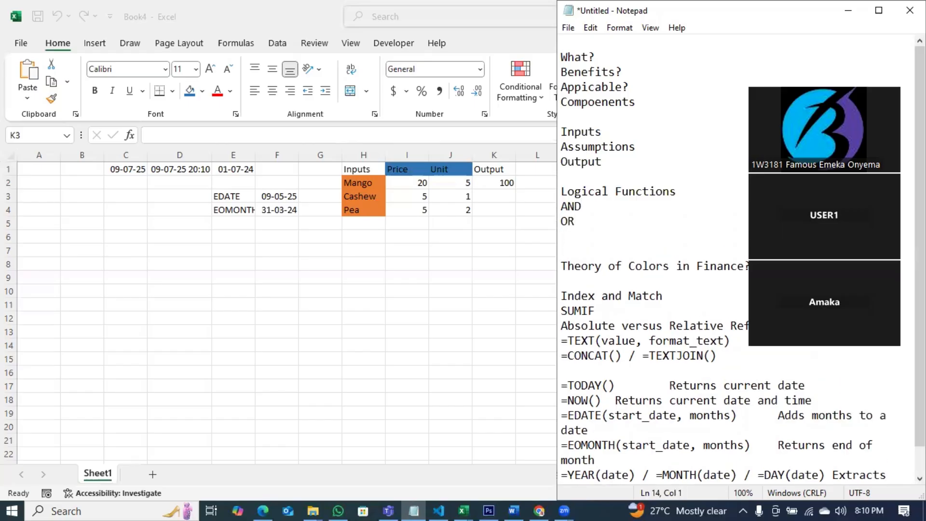
{"action": "type", "text": "SUMOFIF"}
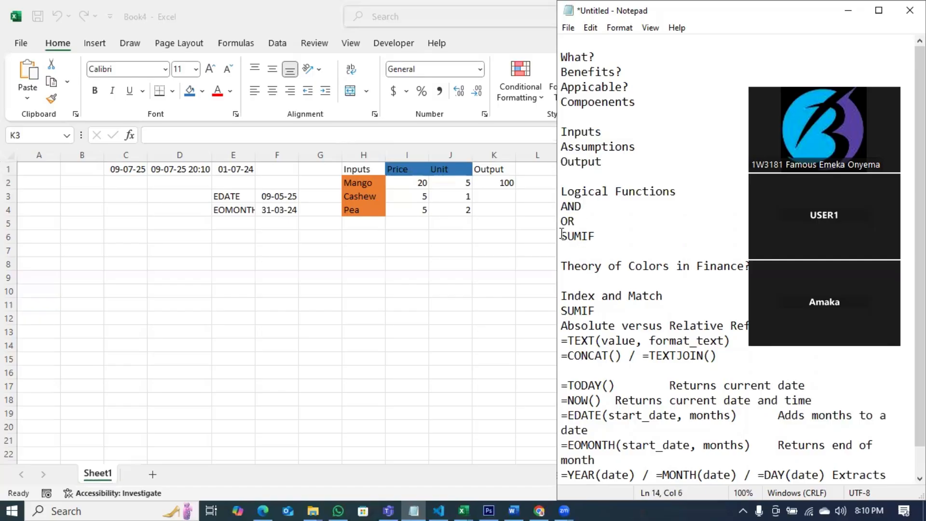
{"action": "left_click_drag", "start_coordinate": [562, 234], "coordinate": [598, 235]}
{"action": "left_click", "coordinate": [598, 236]}
{"action": "key", "text": "Return"}
Step: Add COUNTIF and AVERAGEIF to the logical functions list
{"action": "type", "text": "COUNIF"}
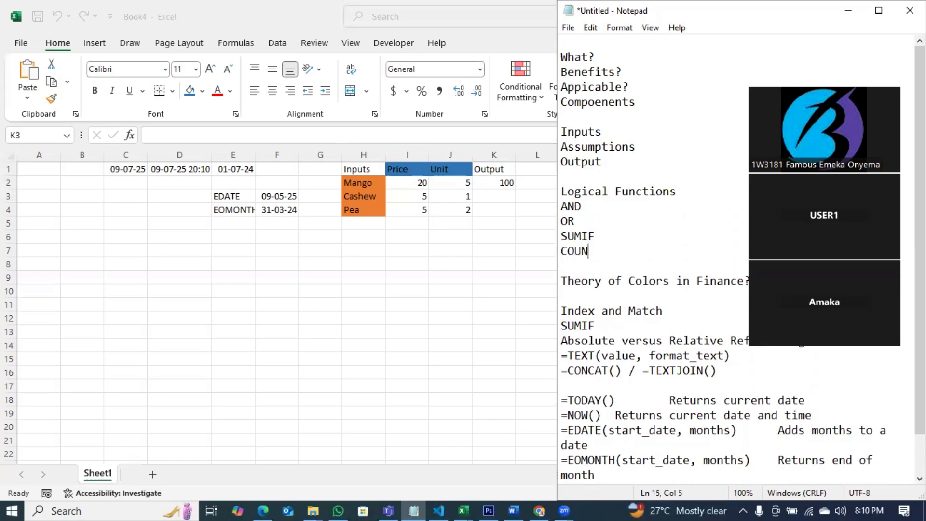
{"action": "key", "text": "Return"}
{"action": "key", "text": "BackSpace"}
{"action": "key", "text": "BackSpace"}
{"action": "key", "text": "BackSpace"}
{"action": "type", "text": "TIF"}
{"action": "key", "text": "Return"}
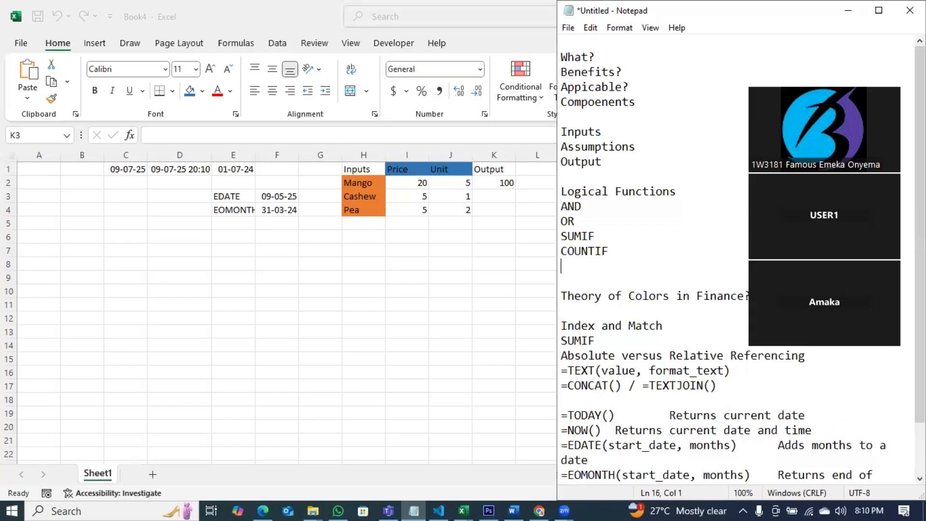
{"action": "type", "text": "AVERAGEIF"}
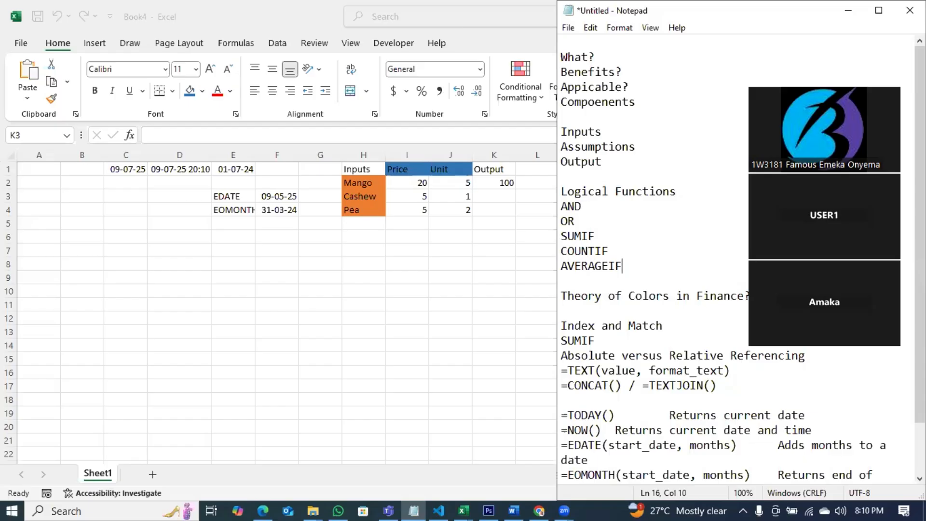
{"action": "key", "text": "Return"}
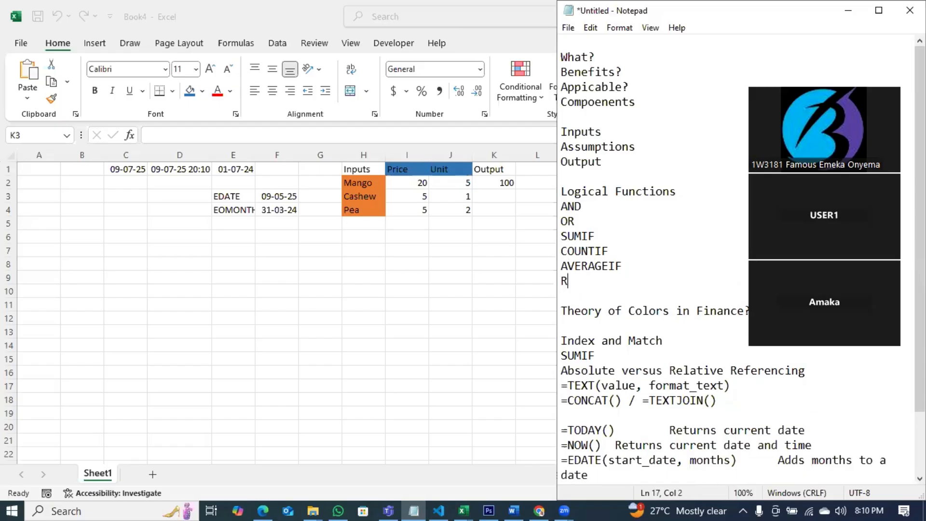
Step: Add ROUND as the last item of the logical functions list
{"action": "type", "text": "RUND"}
{"action": "key", "text": "BackSpace"}
{"action": "key", "text": "BackSpace"}
{"action": "key", "text": "BackSpace"}
{"action": "type", "text": "OUND"}
{"action": "left_click_drag", "start_coordinate": [612, 284], "coordinate": [560, 239]}
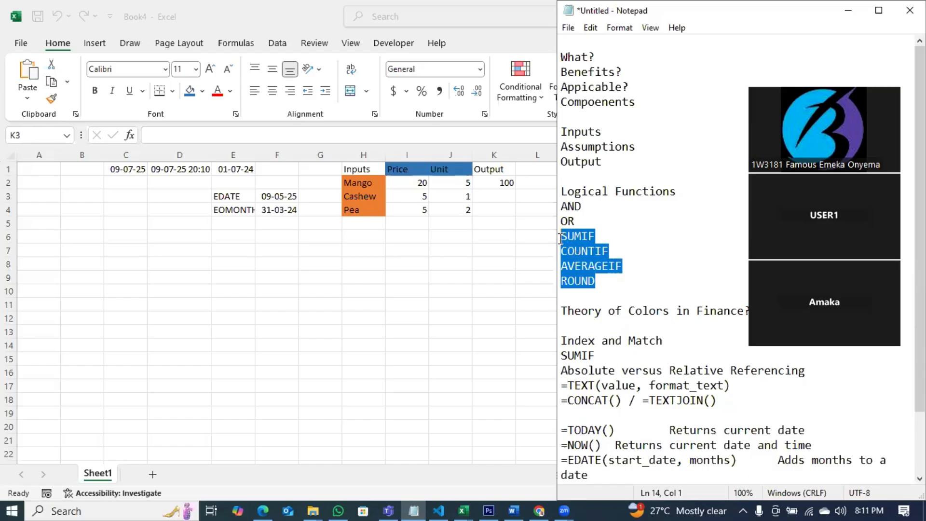
{"action": "left_click", "coordinate": [616, 287]}
Step: Add a "LOOKUP FUNCTIONS" heading after a blank line
{"action": "key", "text": "Return"}
{"action": "key", "text": "Return"}
{"action": "type", "text": "LOO"}
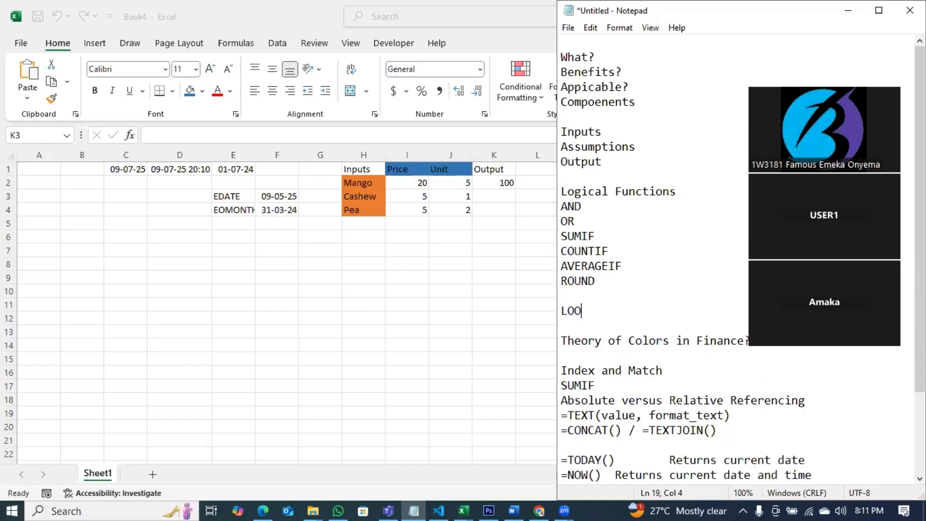
{"action": "type", "text": "KUP FUNCTIO"}
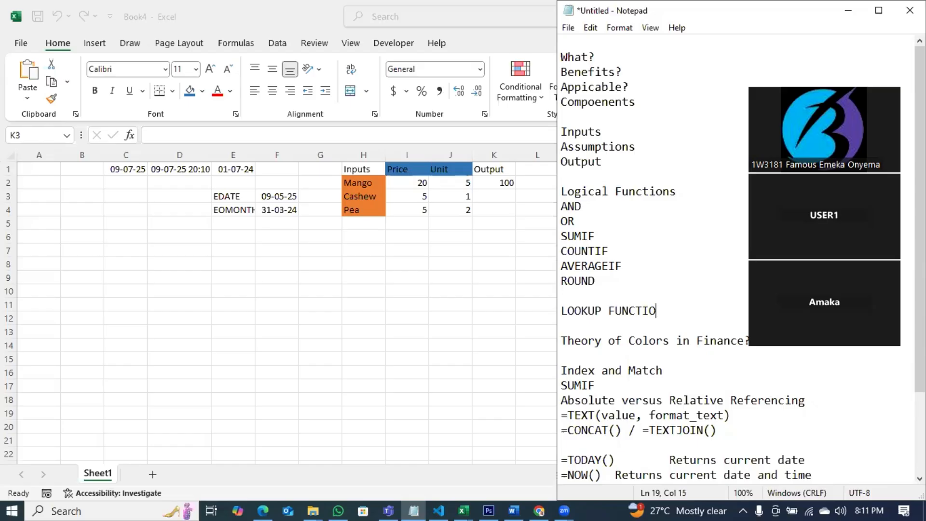
{"action": "type", "text": "NS"}
{"action": "key", "text": "Return"}
Step: List VLOOKUO and XLOOKUP under the LOOKUP FUNCTIONS heading
{"action": "type", "text": "VLOOKUO"}
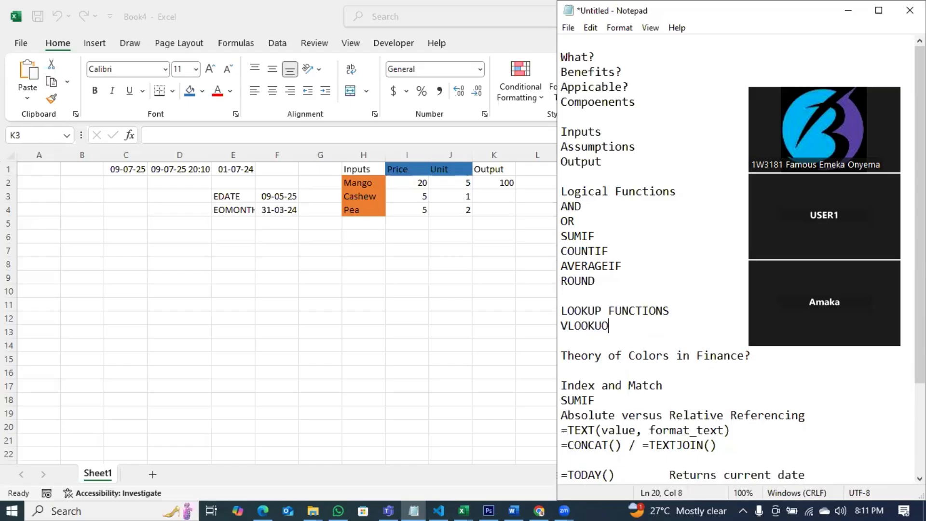
{"action": "key", "text": "Return"}
{"action": "type", "text": "XLOOKUP"}
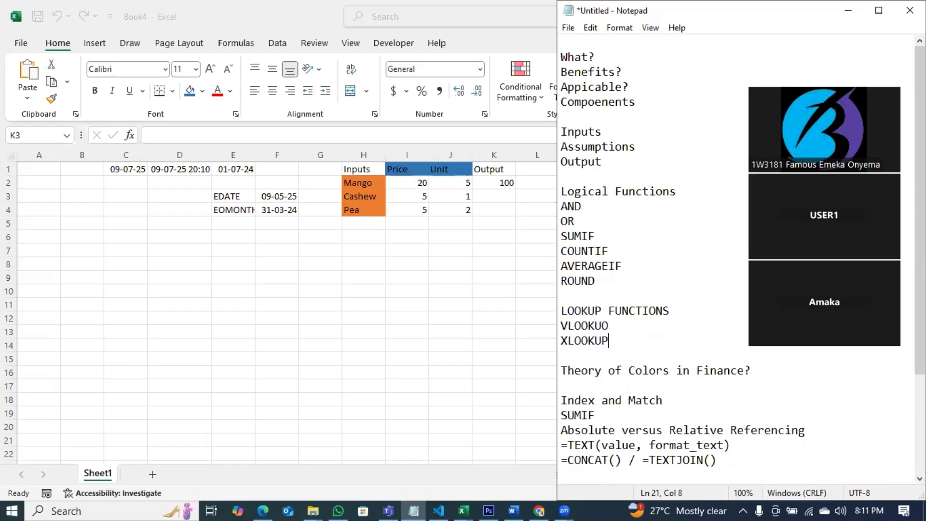
{"action": "key", "text": "Return"}
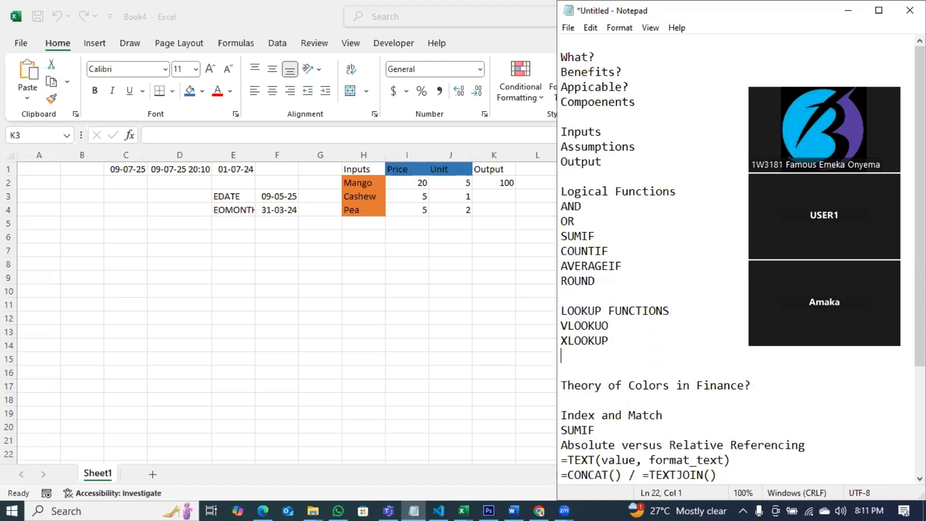
Step: Replace XLOOKUP with HJLOOKUO and add LOOKUP as the next item under the lookup heading
{"action": "key", "text": "BackSpace"}
{"action": "key", "text": "BackSpace"}
{"action": "key", "text": "BackSpace"}
{"action": "key", "text": "BackSpace"}
{"action": "key", "text": "BackSpace"}
{"action": "key", "text": "BackSpace"}
{"action": "key", "text": "BackSpace"}
{"action": "type", "text": "HJLOOKUO"}
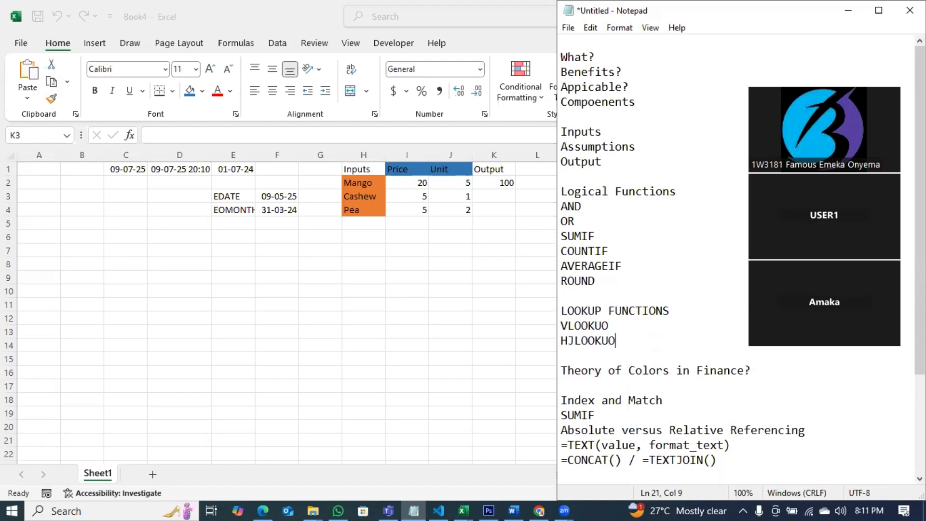
{"action": "key", "text": "Return"}
{"action": "type", "text": "LOOKUP"}
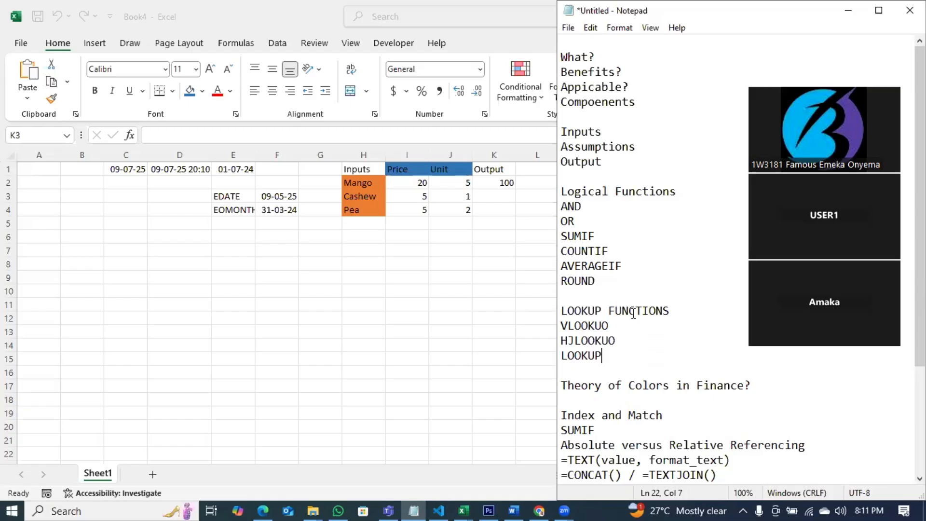
{"action": "left_click_drag", "start_coordinate": [602, 355], "coordinate": [562, 313]}
{"action": "left_click", "coordinate": [582, 325]}
{"action": "left_click", "coordinate": [597, 236]}
Step: Open Sales.csv from the BCCA > Business Analyst folder on the Brainpals (D:) drive
{"action": "left_click", "coordinate": [312, 511]}
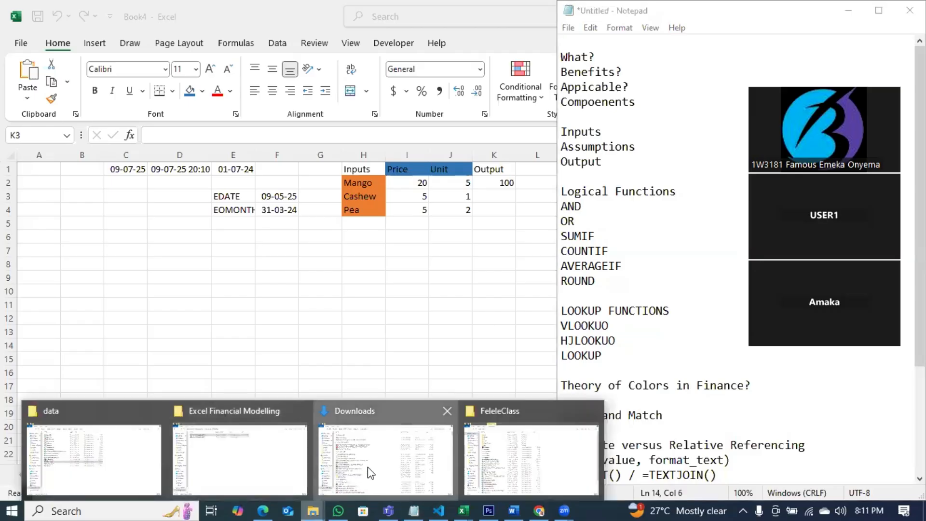
{"action": "left_click", "coordinate": [272, 461]}
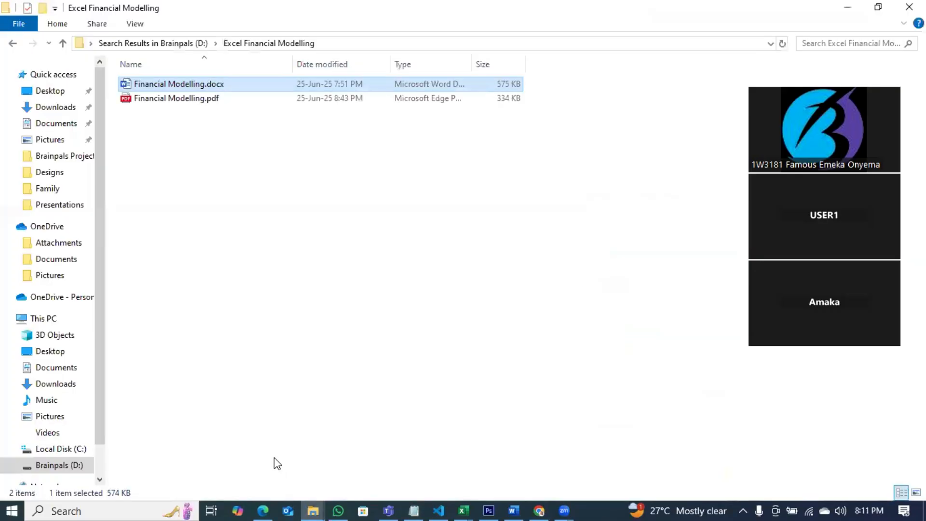
{"action": "left_click", "coordinate": [43, 319]}
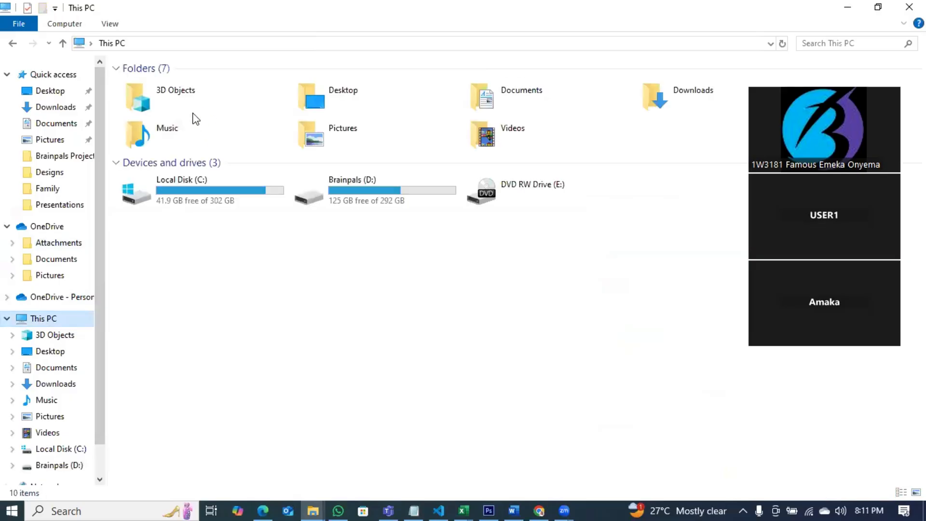
{"action": "double_click", "coordinate": [371, 194]}
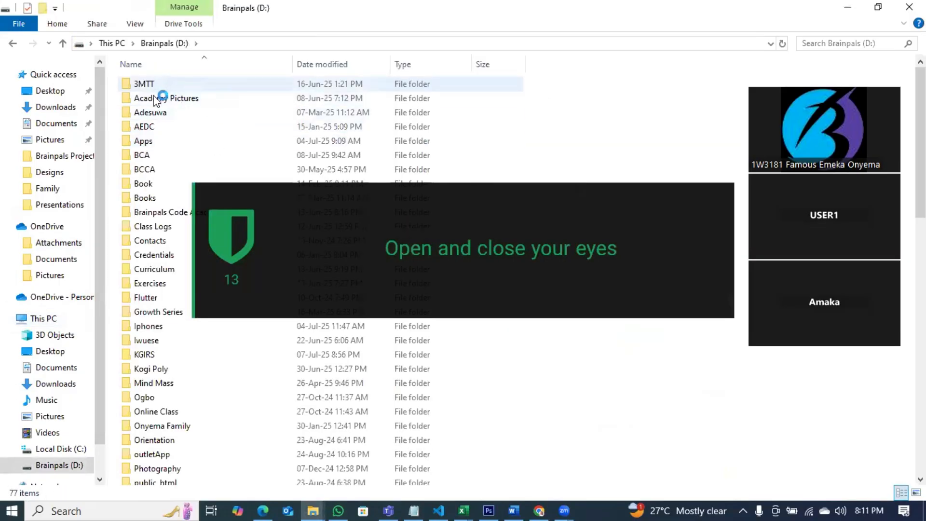
{"action": "double_click", "coordinate": [169, 169]}
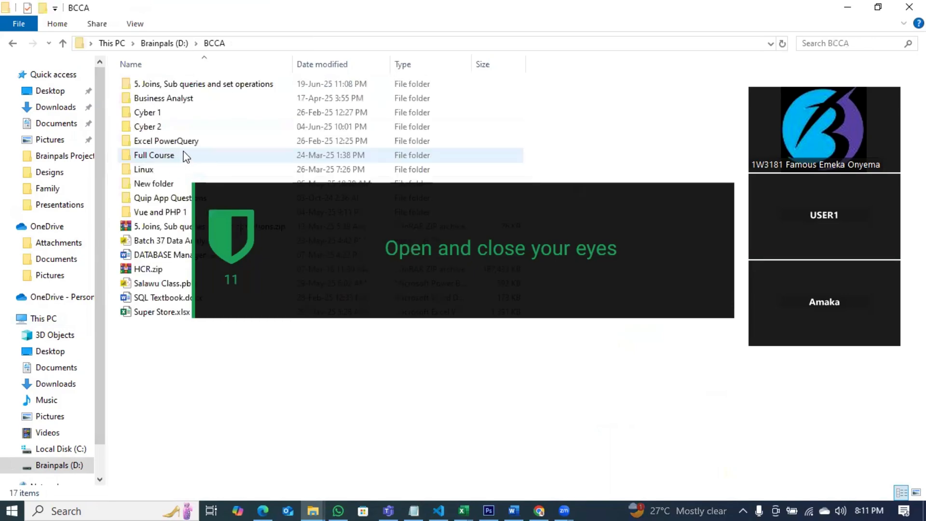
{"action": "double_click", "coordinate": [172, 100]}
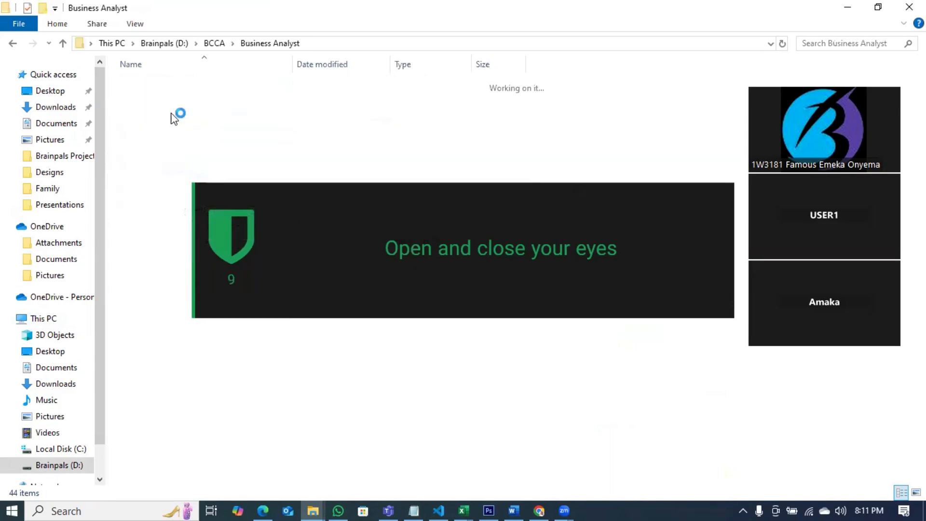
{"action": "scroll", "coordinate": [158, 346], "scroll_direction": "down", "scroll_amount": 2}
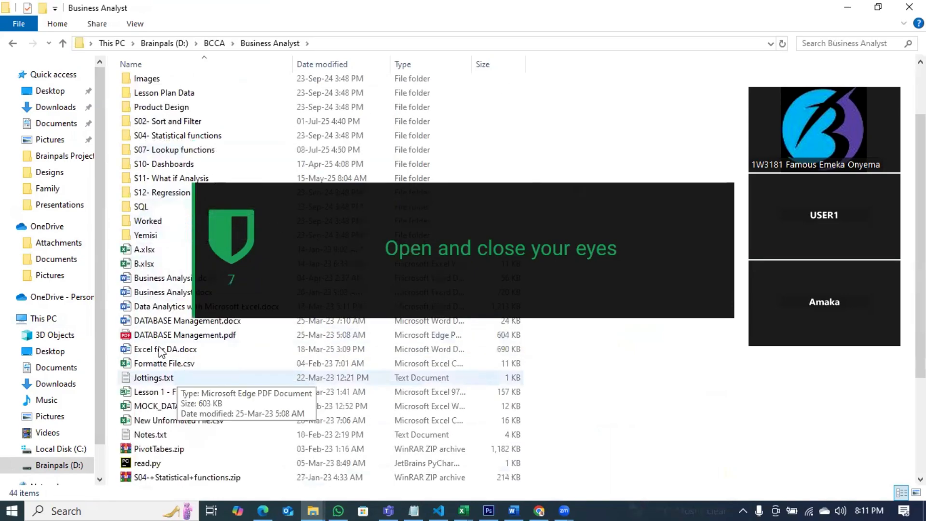
{"action": "scroll", "coordinate": [177, 434], "scroll_direction": "down", "scroll_amount": 3}
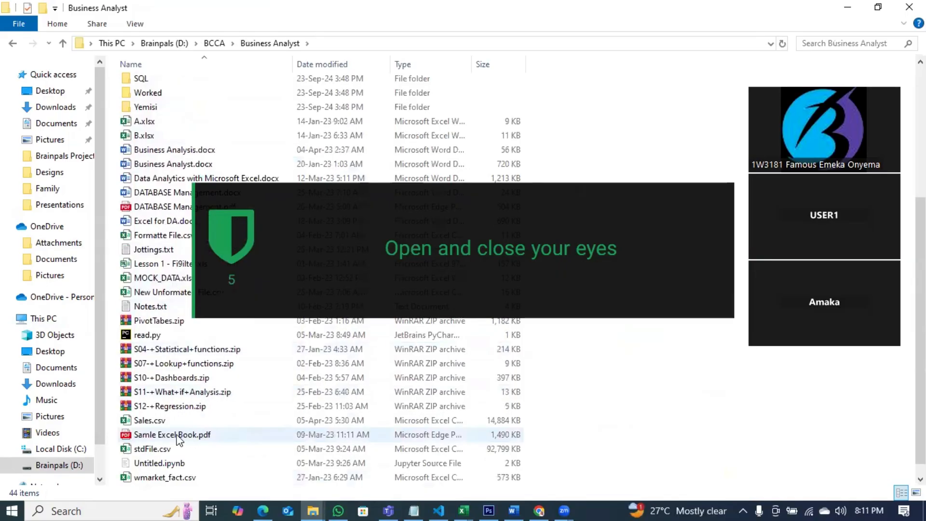
{"action": "double_click", "coordinate": [168, 420]}
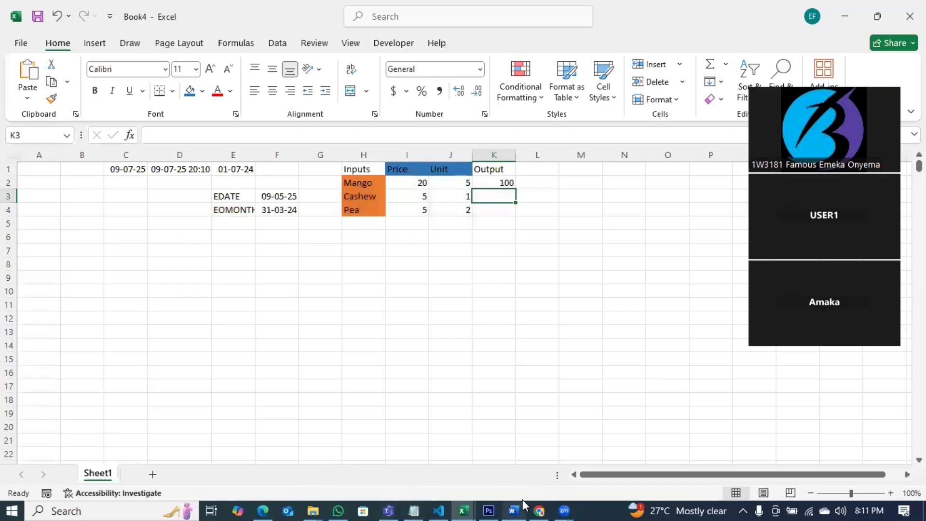
Step: Add the note "1. Summation based on a Condition" below ROUND after a blank line
{"action": "left_click", "coordinate": [416, 507]}
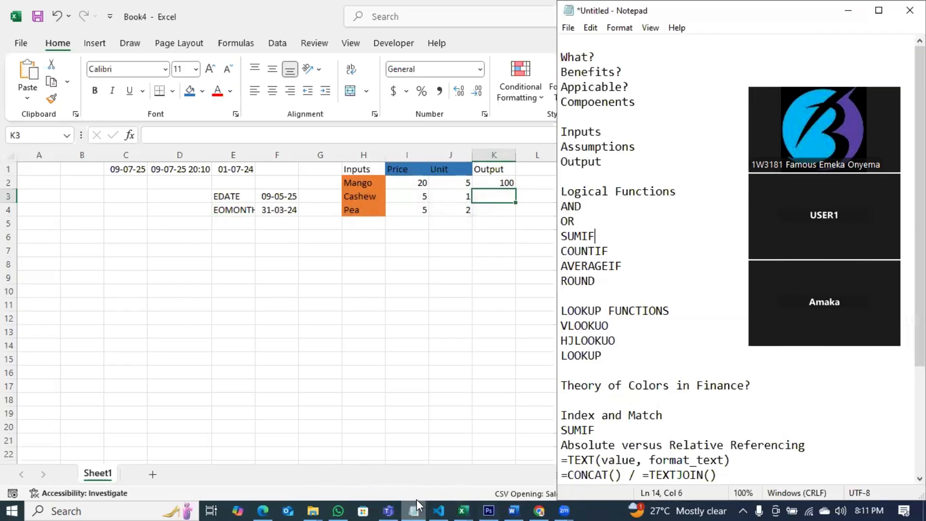
{"action": "left_click", "coordinate": [617, 282]}
{"action": "key", "text": "Return"}
{"action": "key", "text": "Return"}
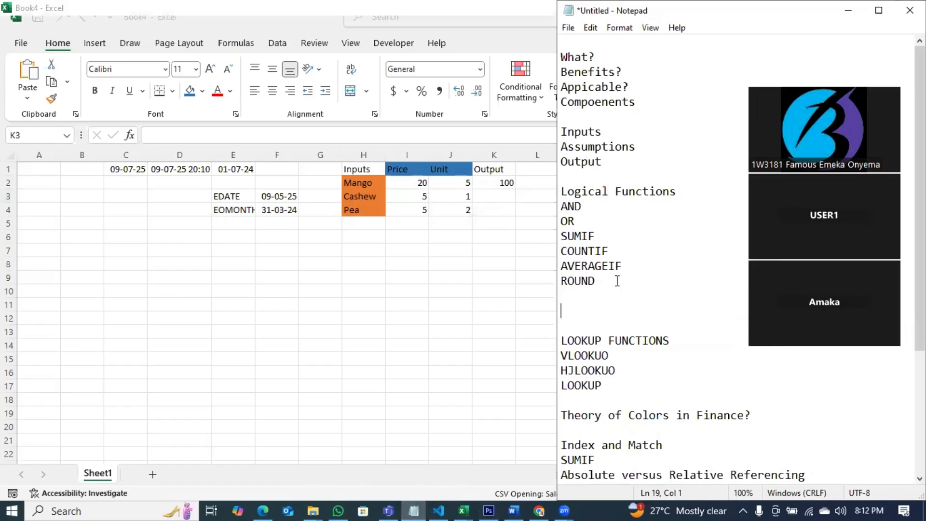
{"action": "type", "text": "1. Ba"}
{"action": "key", "text": "BackSpace"}
{"action": "key", "text": "BackSpace"}
{"action": "type", "text": "Summati"}
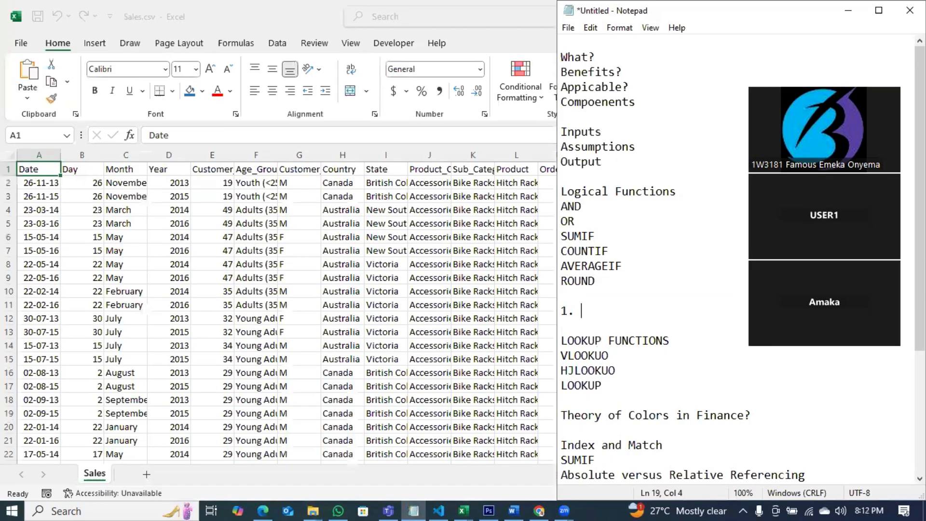
{"action": "type", "text": "on bas"}
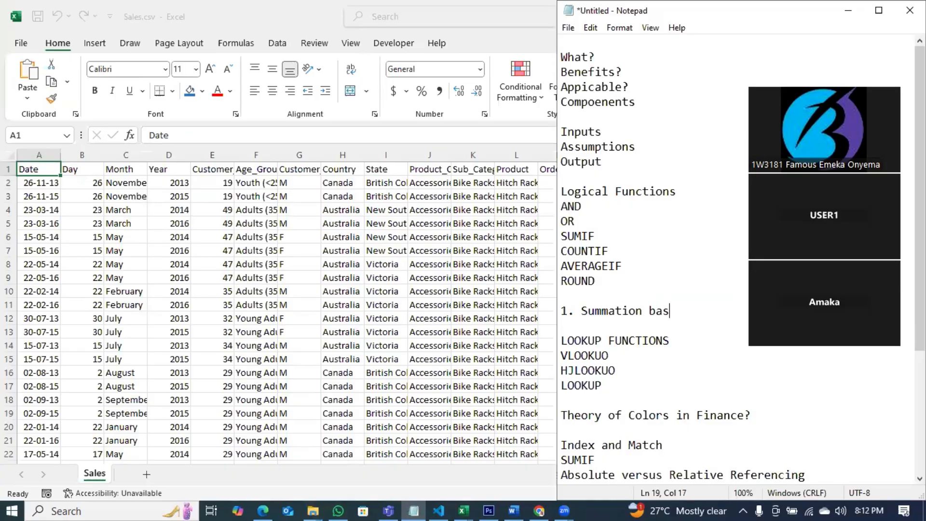
{"action": "type", "text": "ed on a Condit"}
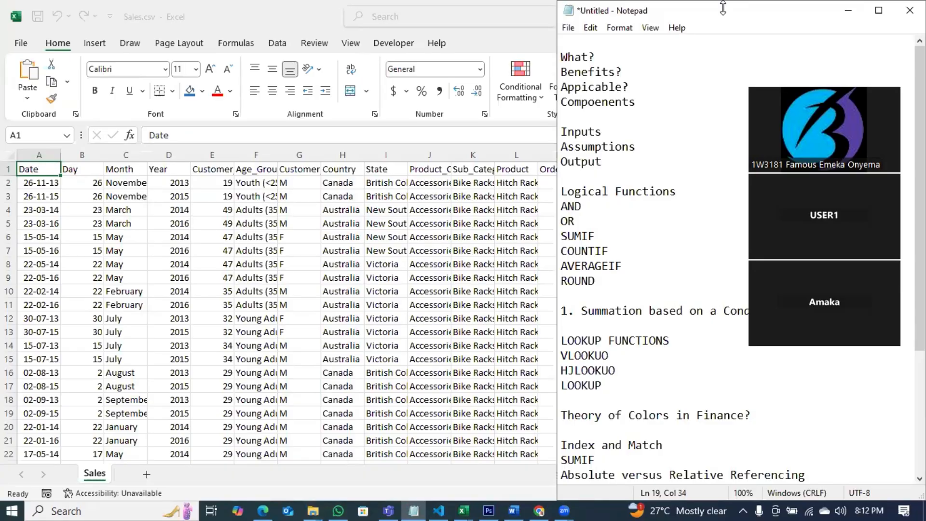
Step: Delete the Day, Month and Year columns from the sales sheet
{"action": "left_click_drag", "start_coordinate": [721, 17], "coordinate": [352, 17]}
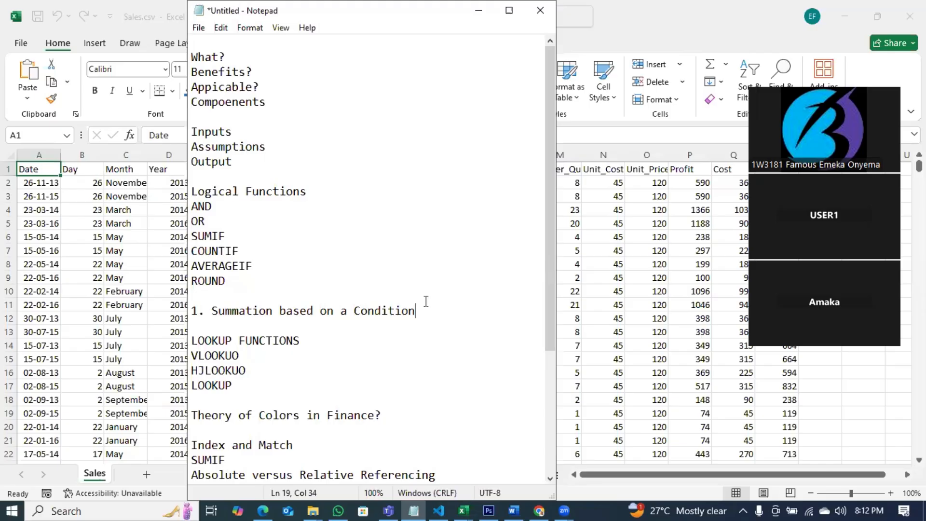
{"action": "left_click", "coordinate": [616, 264]}
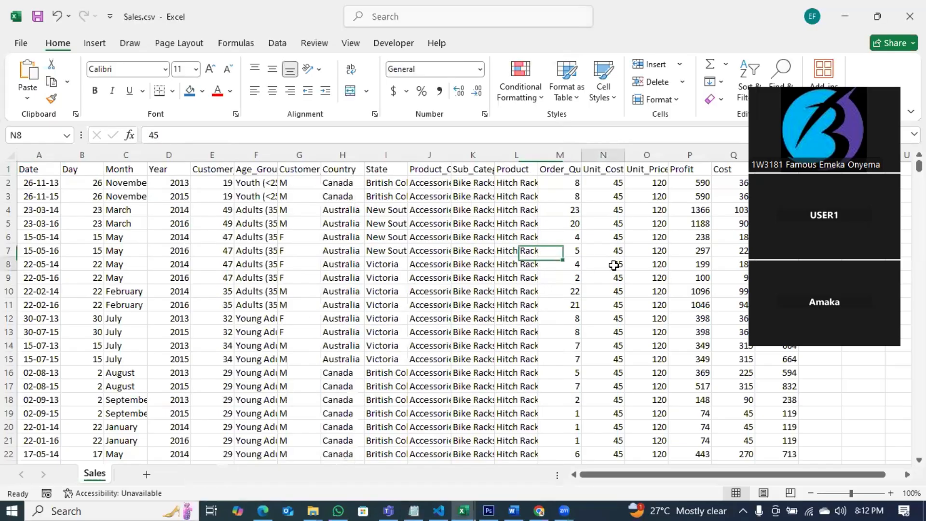
{"action": "left_click", "coordinate": [30, 154]}
{"action": "left_click", "coordinate": [80, 154]}
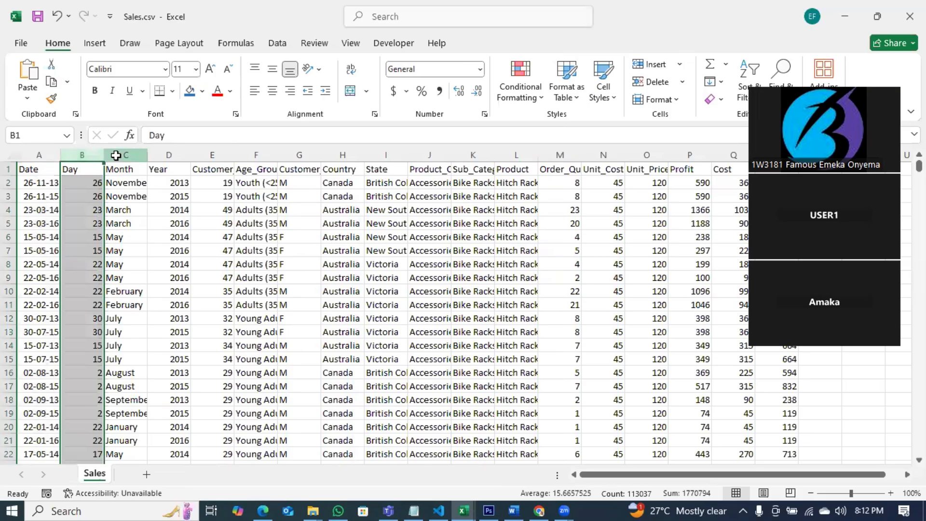
{"action": "left_click", "coordinate": [119, 152]}
{"action": "left_click", "coordinate": [168, 154]}
{"action": "left_click_drag", "start_coordinate": [80, 154], "coordinate": [170, 154]}
{"action": "right_click", "coordinate": [170, 154]}
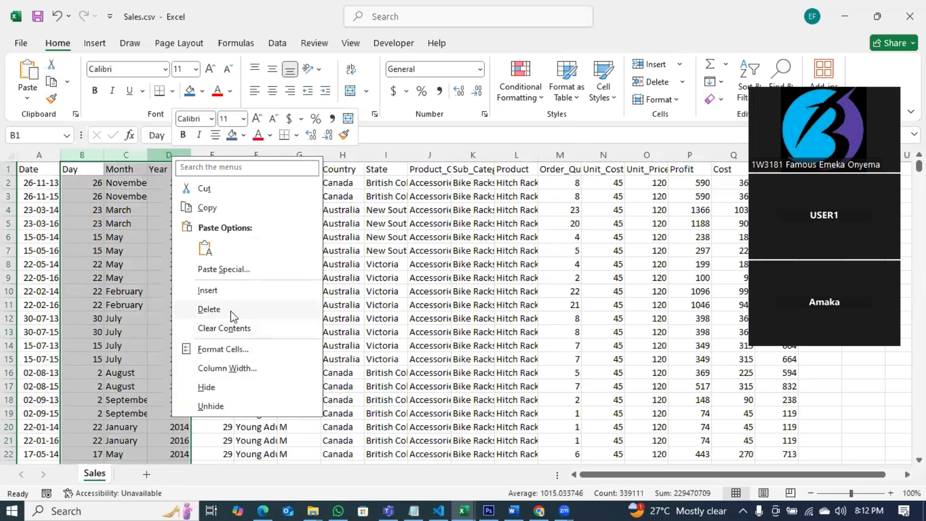
{"action": "left_click", "coordinate": [209, 309]}
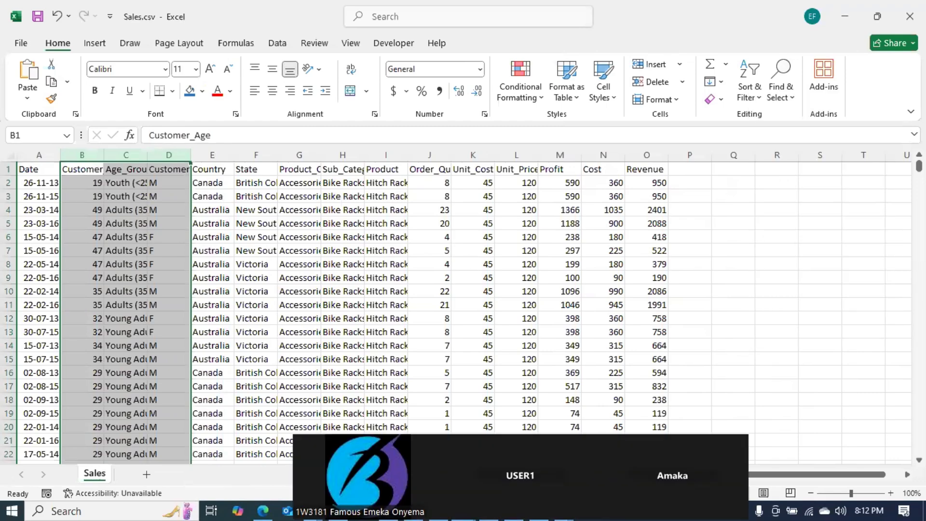
Step: Turn on filters for the sales data headers
{"action": "left_click", "coordinate": [599, 306]}
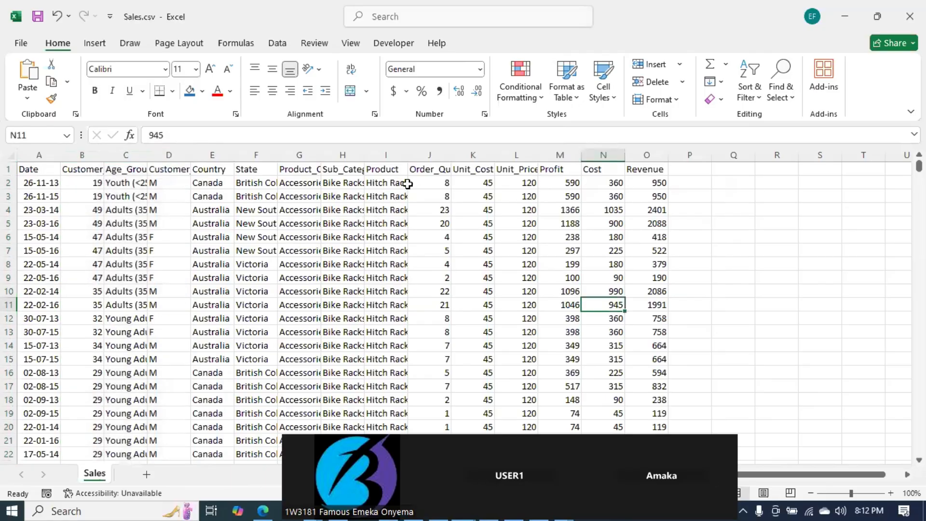
{"action": "left_click", "coordinate": [563, 167]}
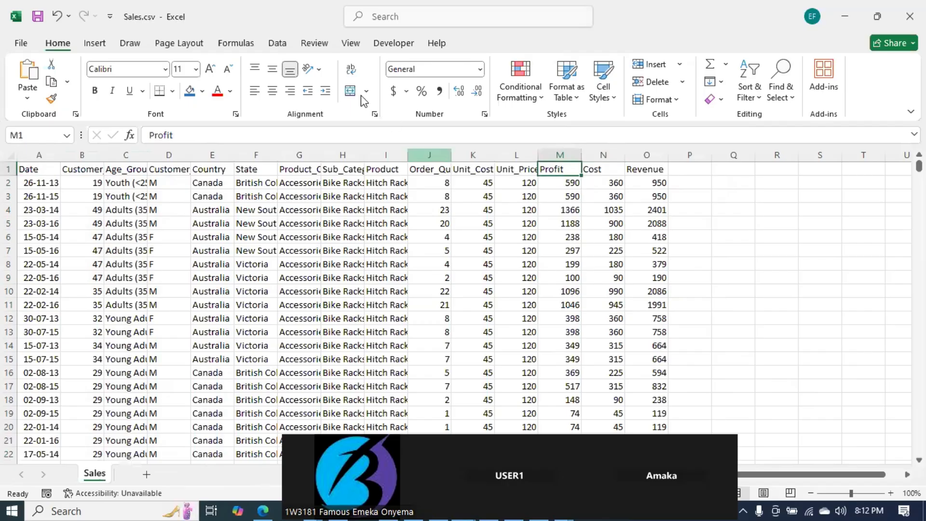
{"action": "left_click", "coordinate": [279, 43]}
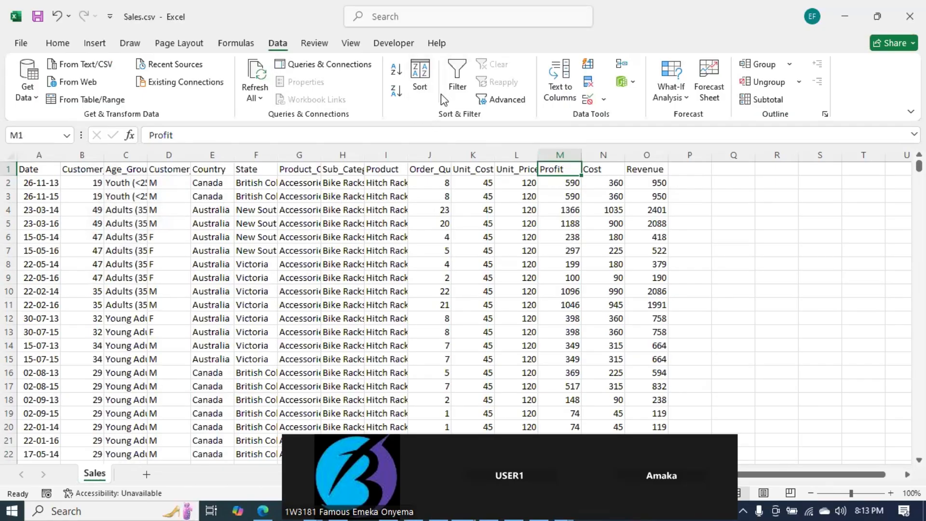
{"action": "left_click", "coordinate": [457, 82]}
Step: Inspect the value list in the Profit column's filter without applying a filter
{"action": "left_click", "coordinate": [574, 168]}
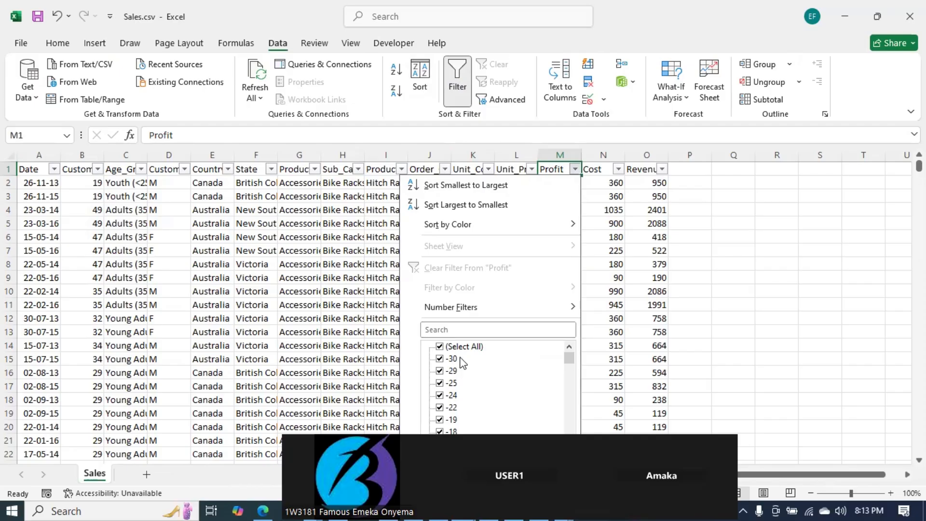
{"action": "left_click_drag", "start_coordinate": [570, 359], "coordinate": [571, 245]}
{"action": "left_click", "coordinate": [713, 241]}
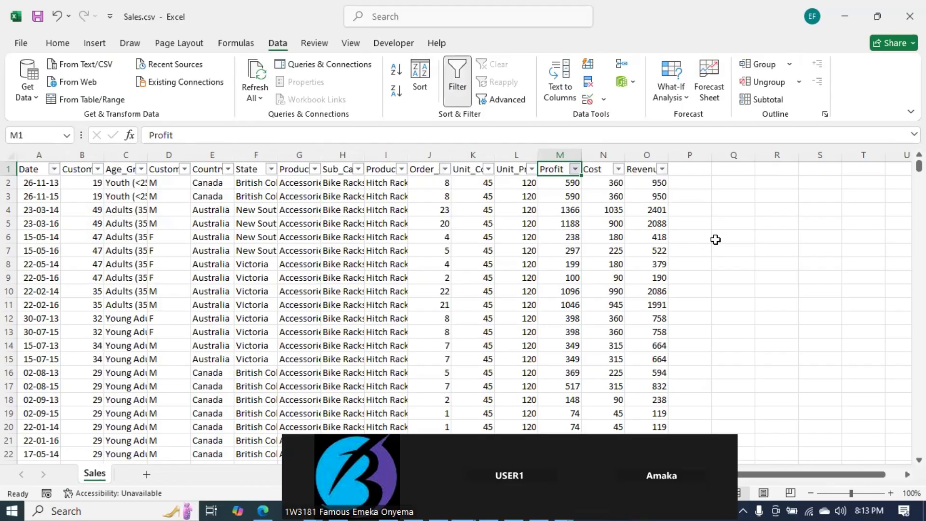
{"action": "left_click", "coordinate": [575, 169]}
{"action": "left_click", "coordinate": [439, 347]}
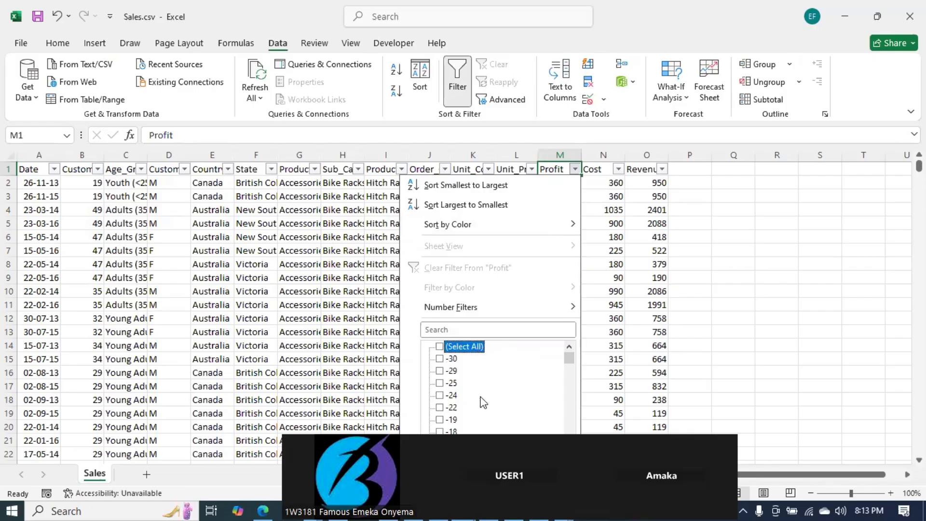
{"action": "left_click", "coordinate": [549, 476]}
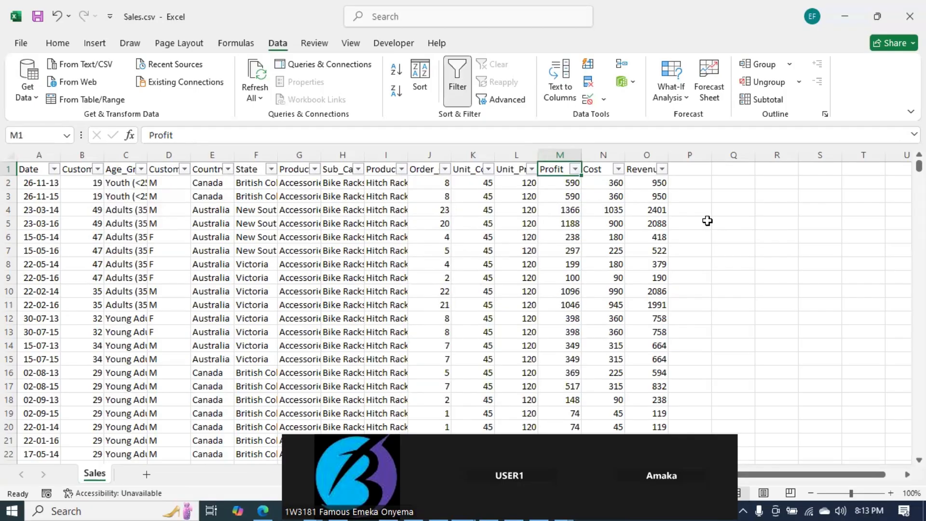
Step: Try to enter the label -Profit in cell P2 beside the data
{"action": "left_click", "coordinate": [689, 180]}
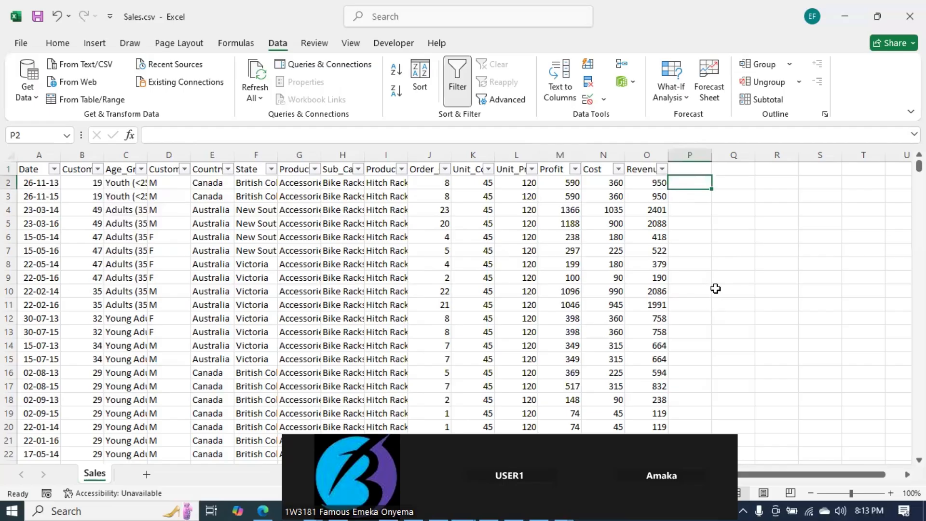
{"action": "left_click", "coordinate": [693, 209]}
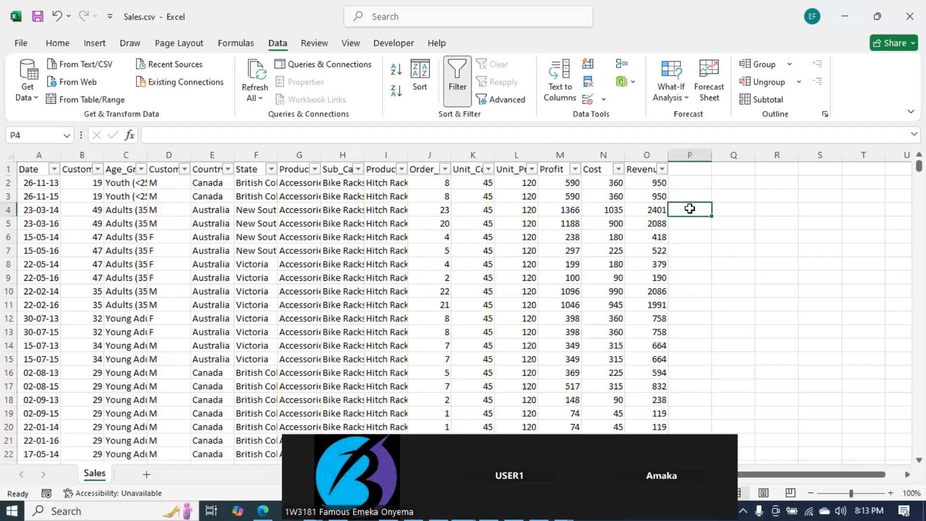
{"action": "left_click", "coordinate": [707, 168]}
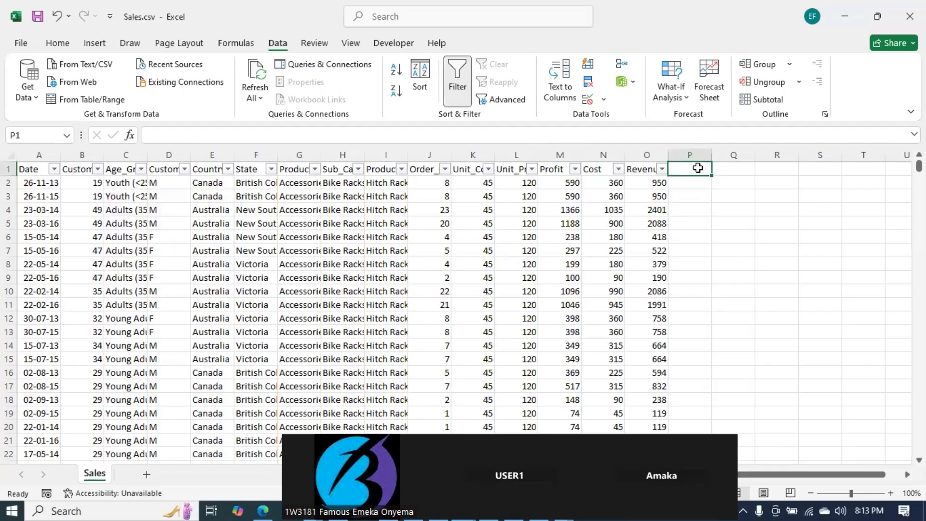
{"action": "key", "text": "Return"}
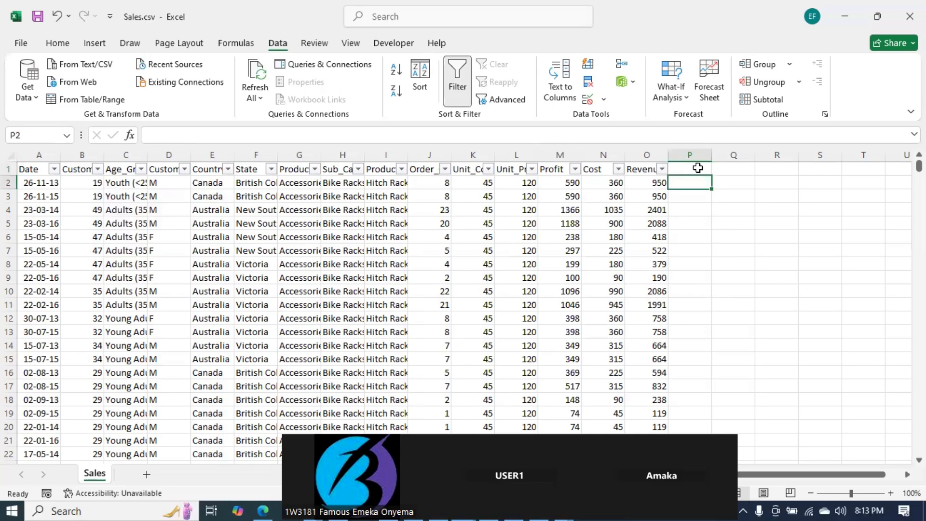
{"action": "type", "text": "-Profit"}
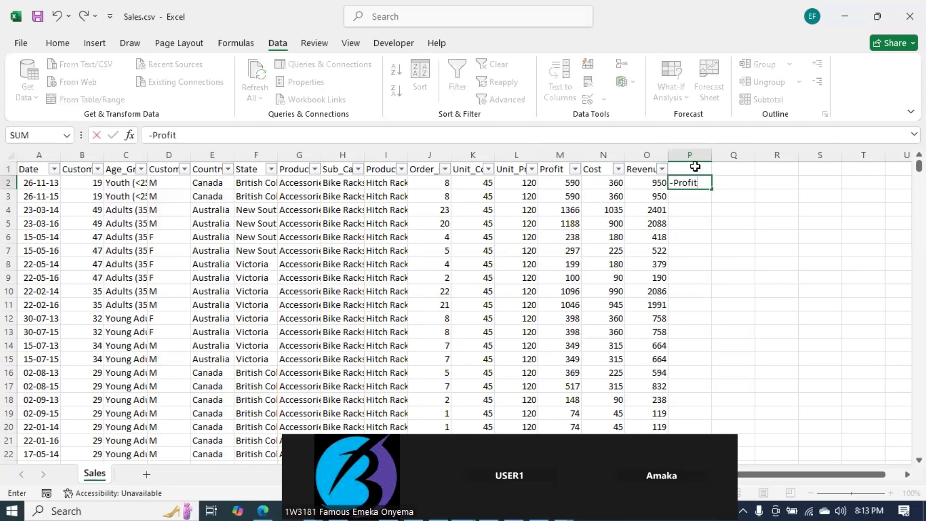
{"action": "key", "text": "Tab"}
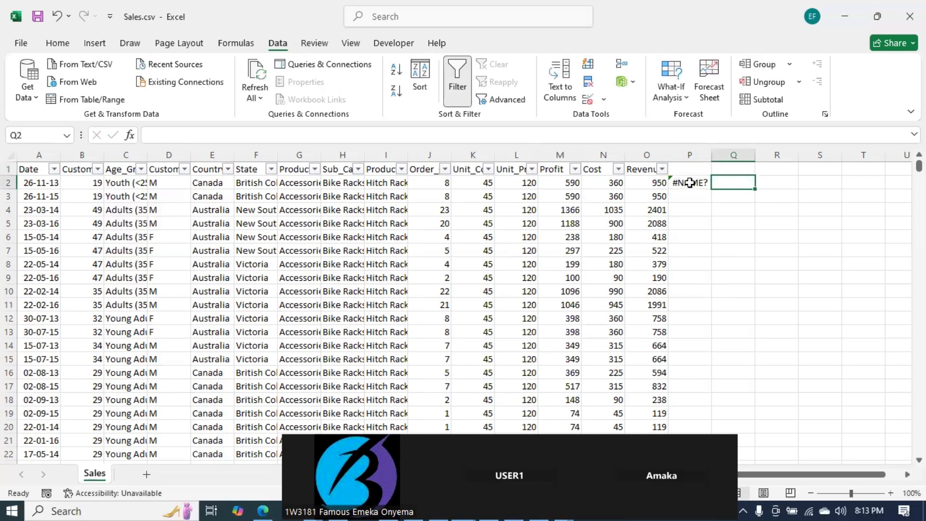
Step: Try to change cell P2's entry to a -ve Profit label
{"action": "double_click", "coordinate": [690, 182]}
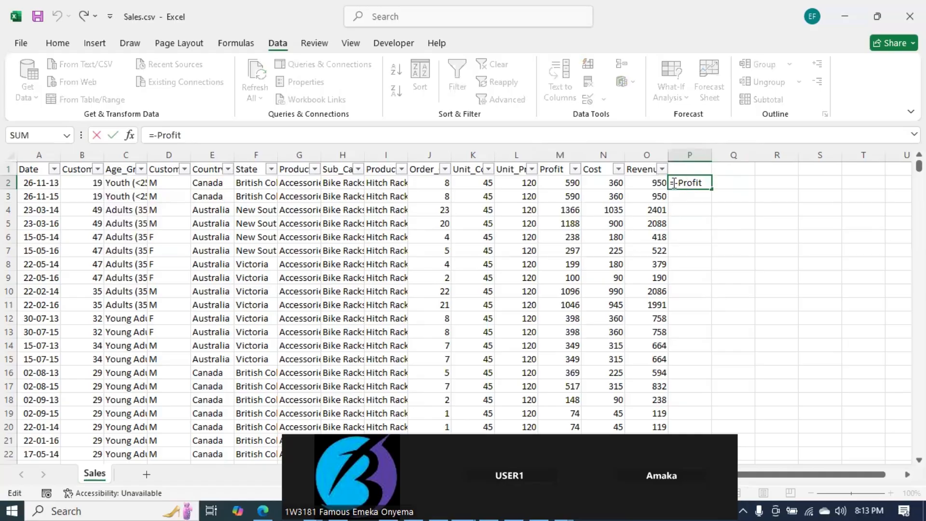
{"action": "key", "text": "Delete"}
{"action": "type", "text": "ve"}
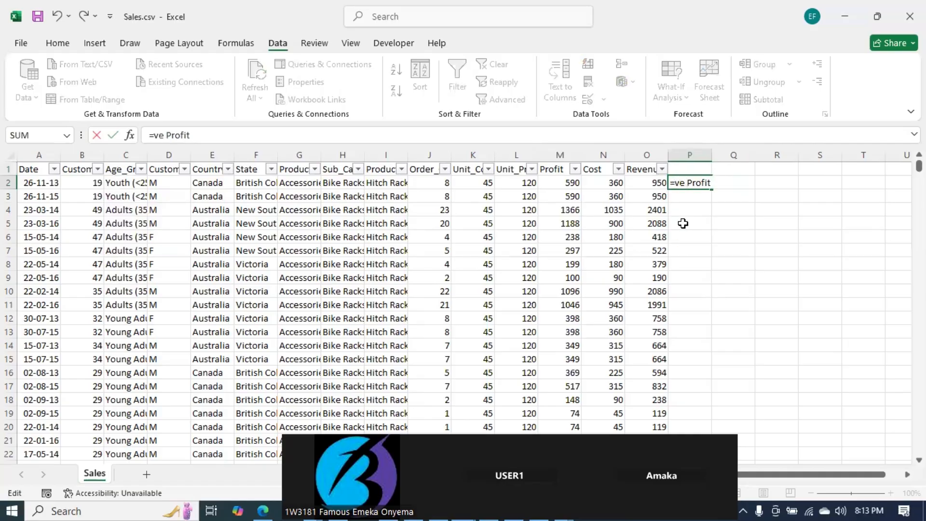
{"action": "key", "text": "BackSpace"}
{"action": "key", "text": "BackSpace"}
{"action": "key", "text": "BackSpace"}
{"action": "key", "text": "BackSpace"}
{"action": "type", "text": "-"}
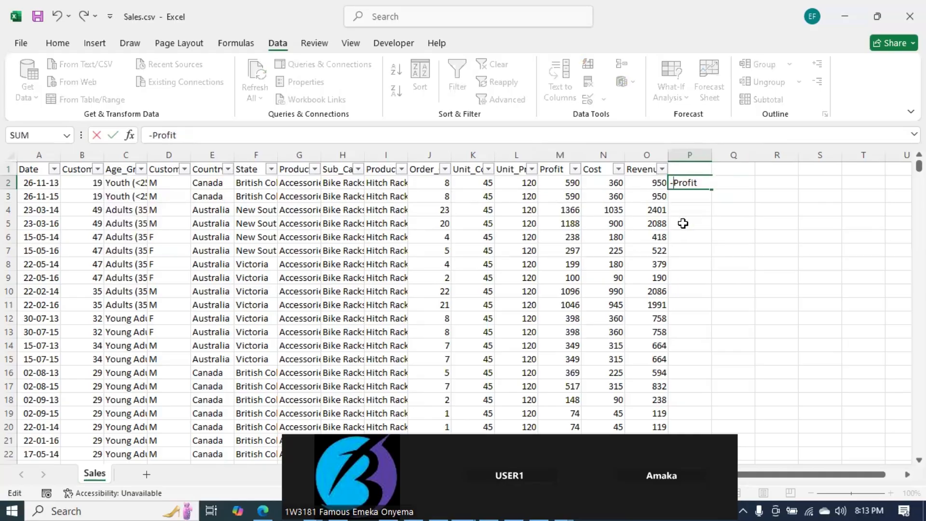
{"action": "type", "text": "ve"}
{"action": "key", "text": "Return"}
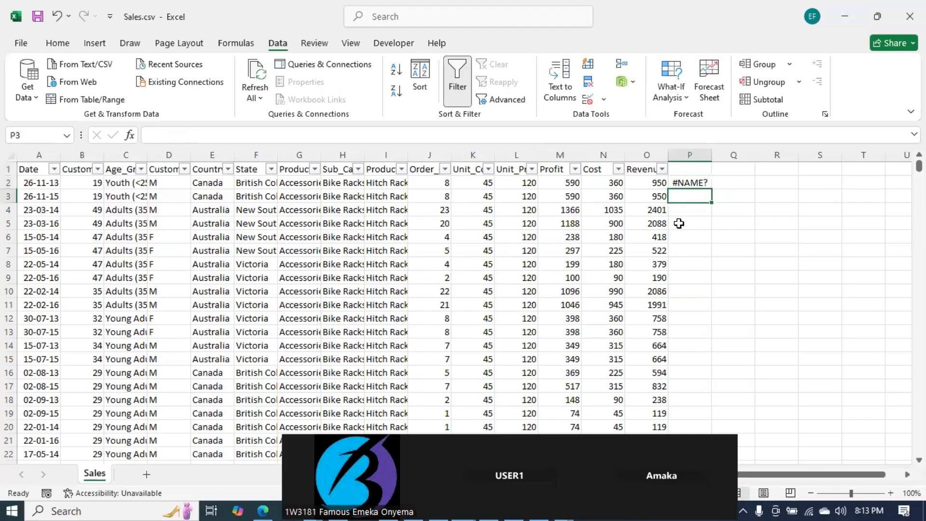
Step: Relabel cell P2 as Loss
{"action": "double_click", "coordinate": [692, 183]}
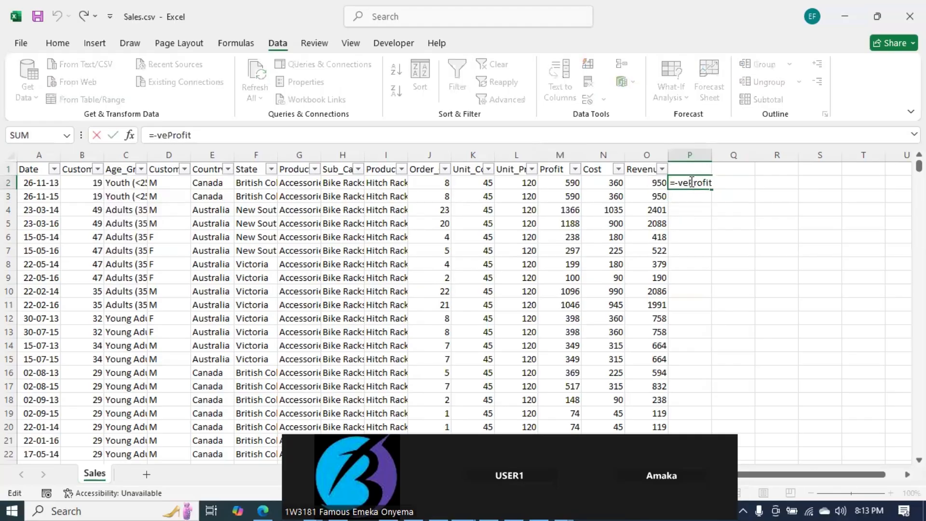
{"action": "key", "text": "BackSpace"}
{"action": "key", "text": "BackSpace"}
{"action": "key", "text": "BackSpace"}
{"action": "key", "text": "BackSpace"}
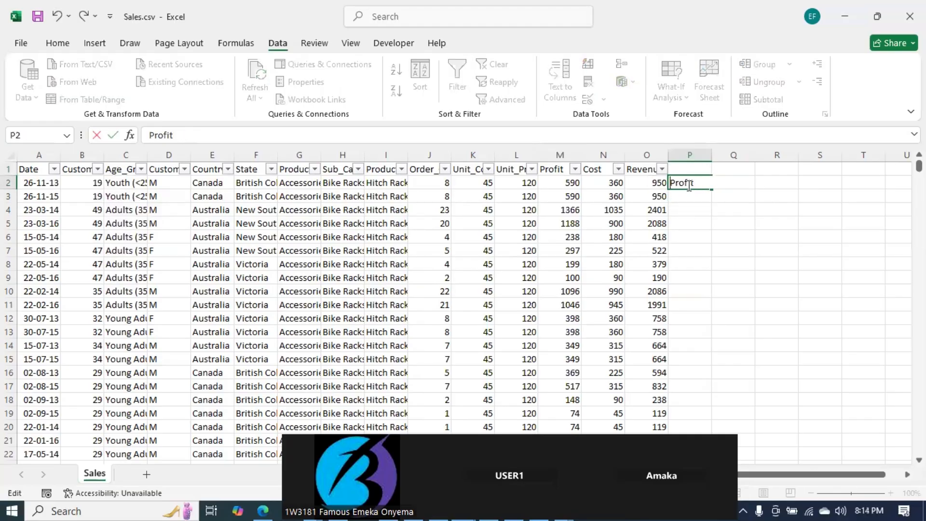
{"action": "key", "text": "Delete"}
{"action": "key", "text": "Delete"}
{"action": "key", "text": "Delete"}
{"action": "key", "text": "Delete"}
{"action": "key", "text": "Delete"}
{"action": "key", "text": "Delete"}
{"action": "type", "text": "Loss"}
{"action": "key", "text": "Tab"}
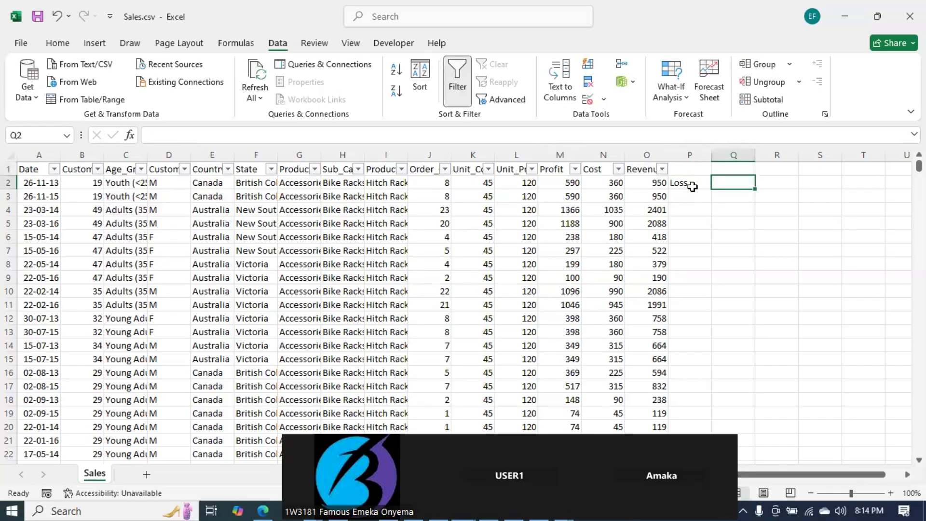
Step: Enter the label Profit in cell P3 below Loss
{"action": "left_click", "coordinate": [692, 200]}
{"action": "left_click", "coordinate": [731, 179]}
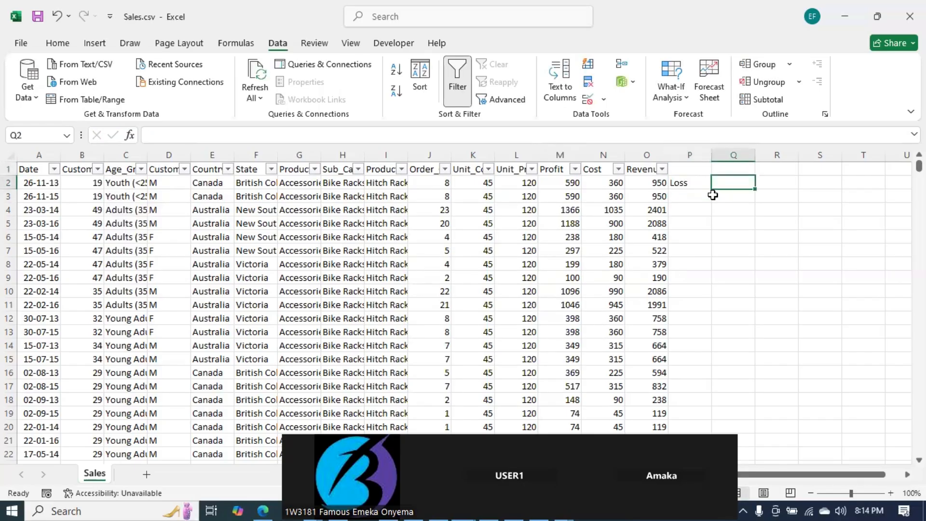
{"action": "left_click", "coordinate": [689, 201]}
{"action": "type", "text": "Prof"}
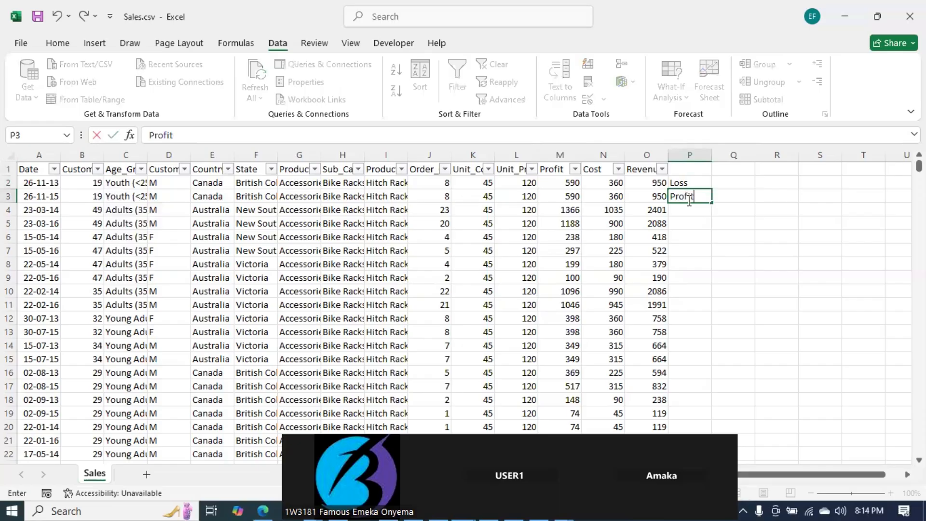
{"action": "type", "text": "it"}
{"action": "left_click", "coordinate": [708, 236]}
{"action": "left_click", "coordinate": [723, 179]}
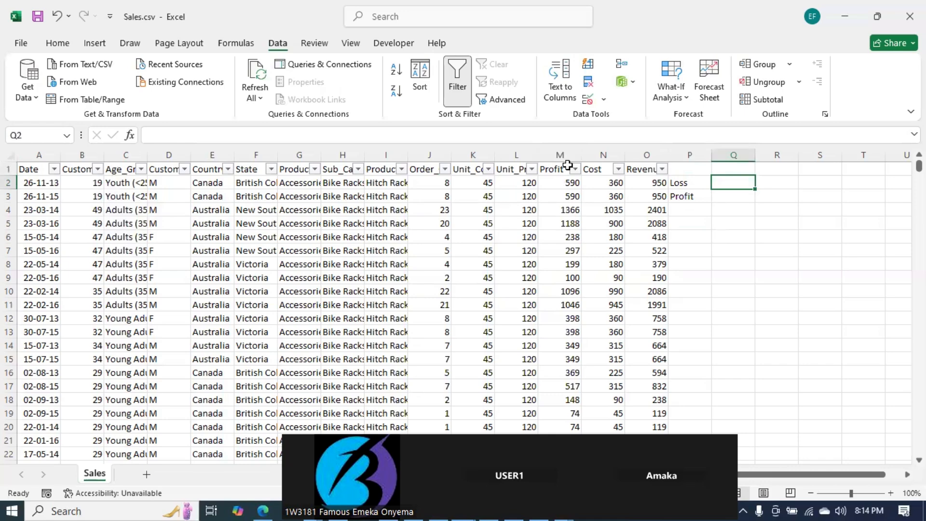
Step: Enter =SUMIF(M:M,"<0") in cell Q2 to total the negative Profit values
{"action": "type", "text": "=sumif"}
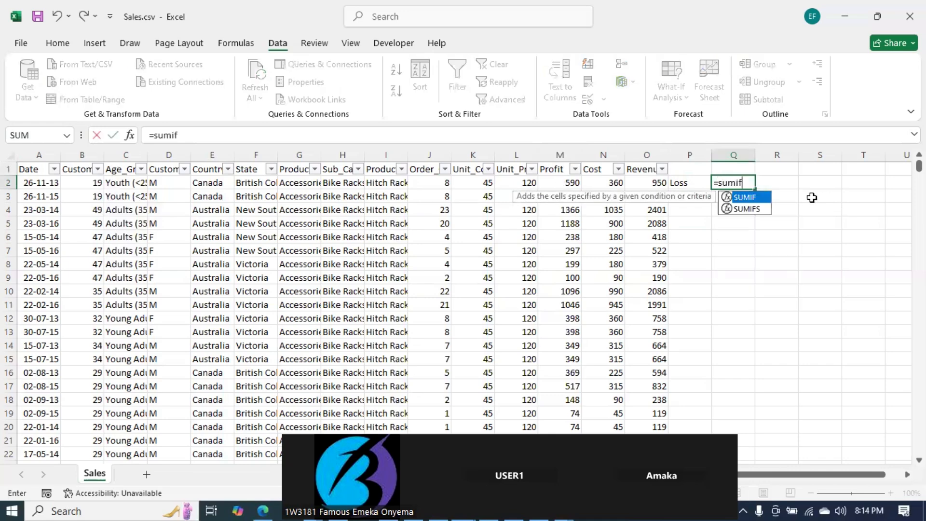
{"action": "key", "text": "Tab"}
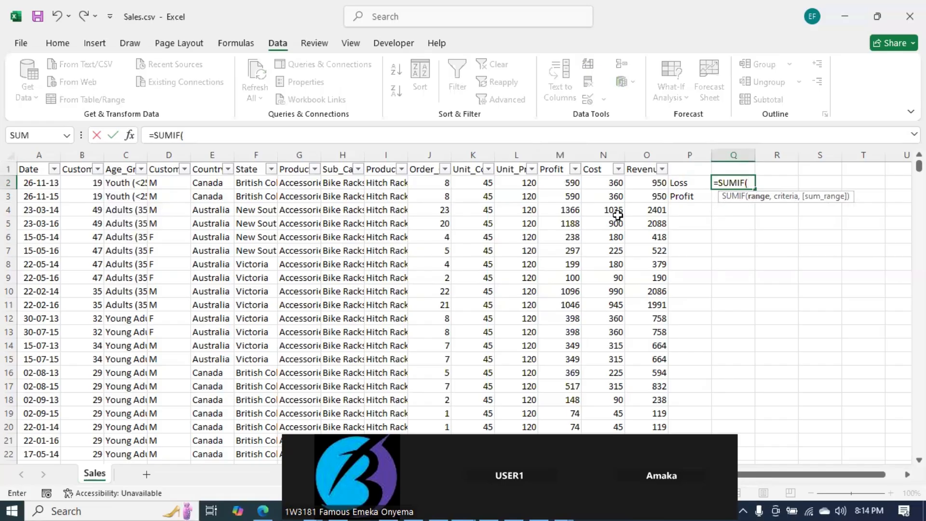
{"action": "left_click", "coordinate": [561, 153]}
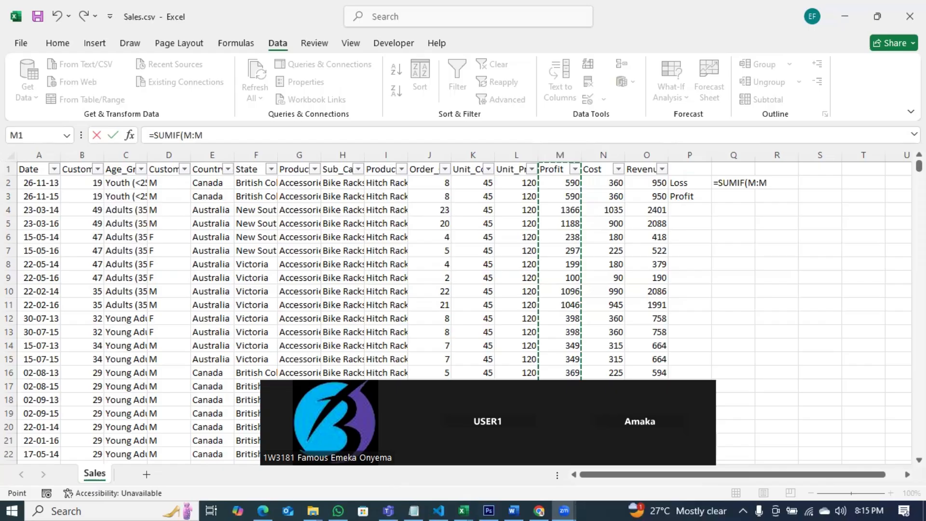
{"action": "left_click", "coordinate": [774, 181]}
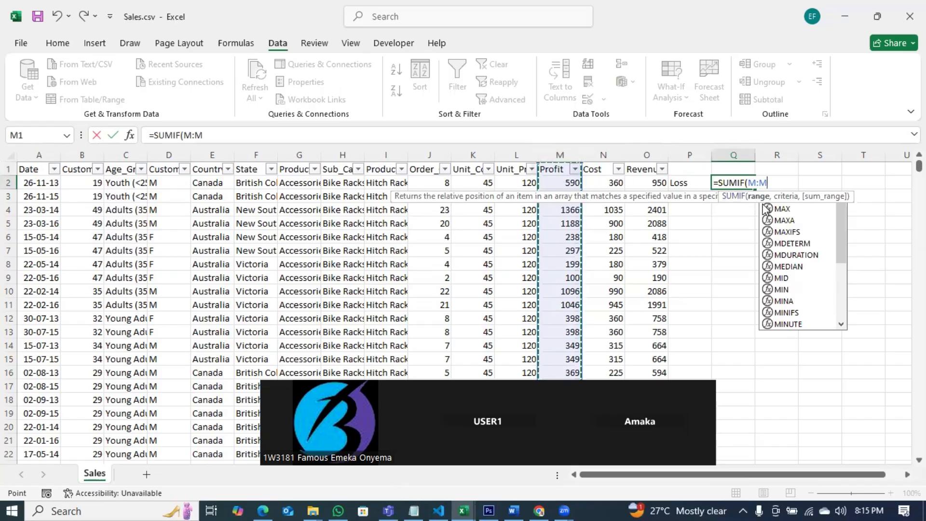
{"action": "type", "text": ",\""}
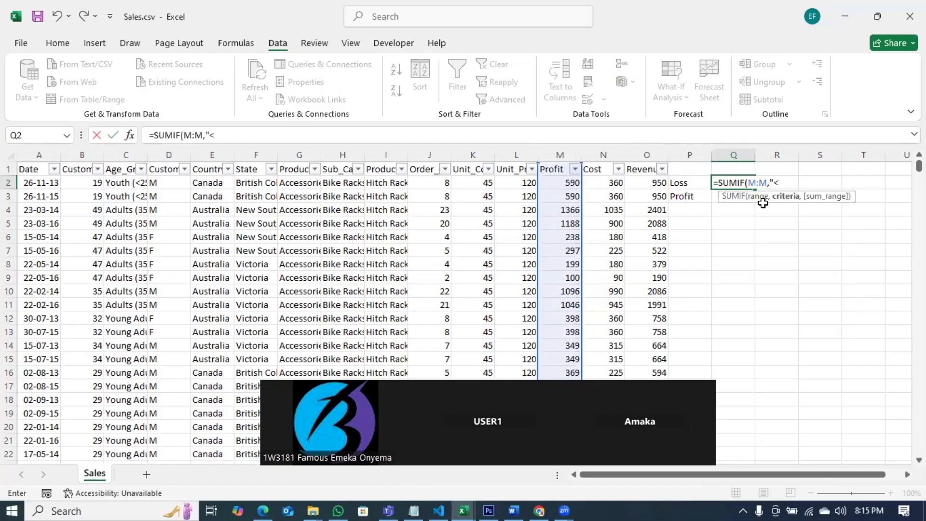
{"action": "type", "text": "<0\")"}
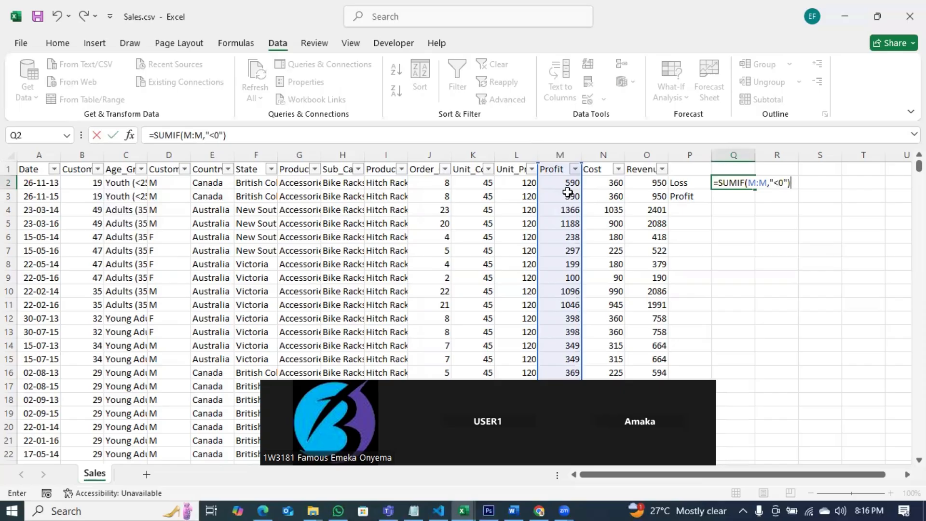
{"action": "key", "text": "Return"}
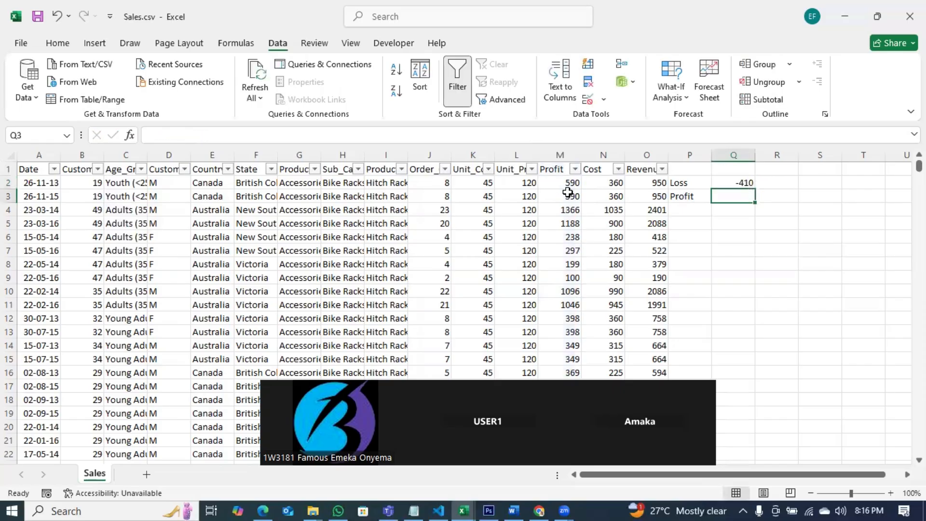
{"action": "left_click", "coordinate": [738, 182]}
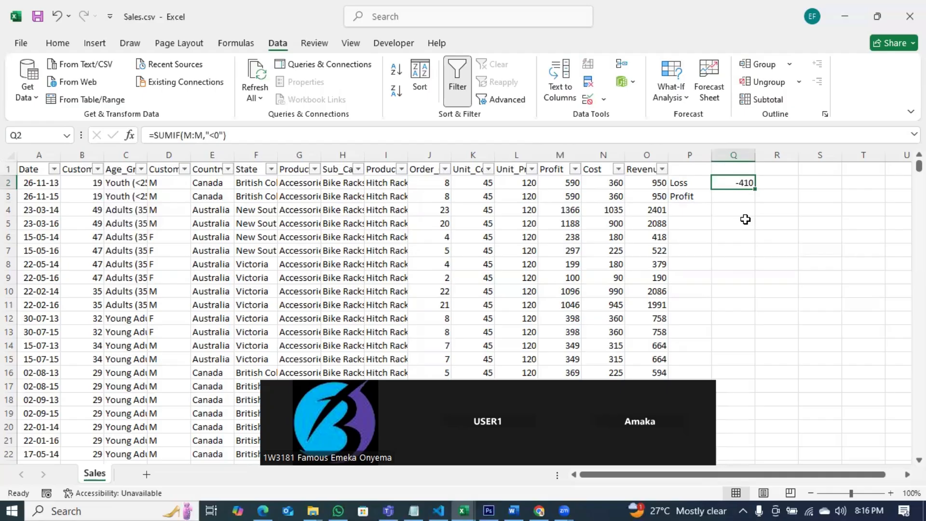
Step: Format the Profit column as Accounting with 2 decimal places and the ₦ Edo currency symbol
{"action": "left_click", "coordinate": [560, 154]}
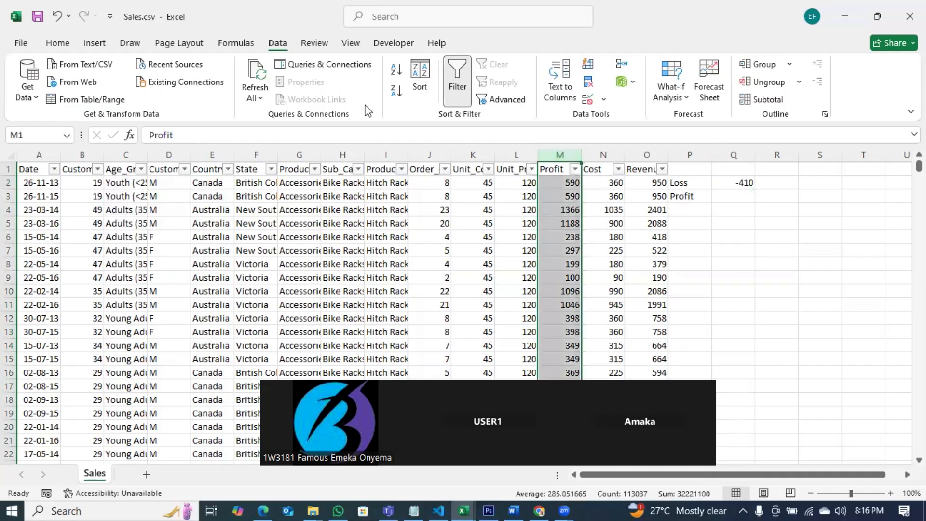
{"action": "right_click", "coordinate": [554, 154]}
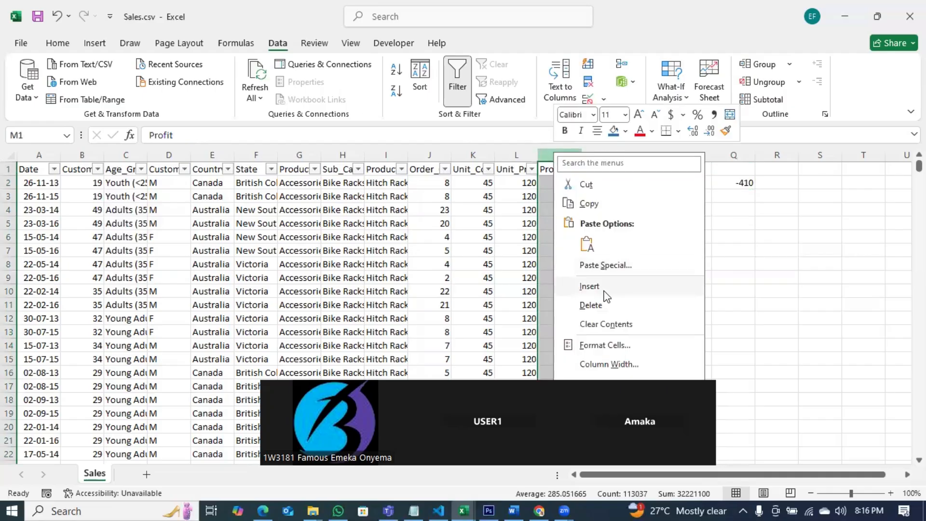
{"action": "left_click", "coordinate": [600, 352]}
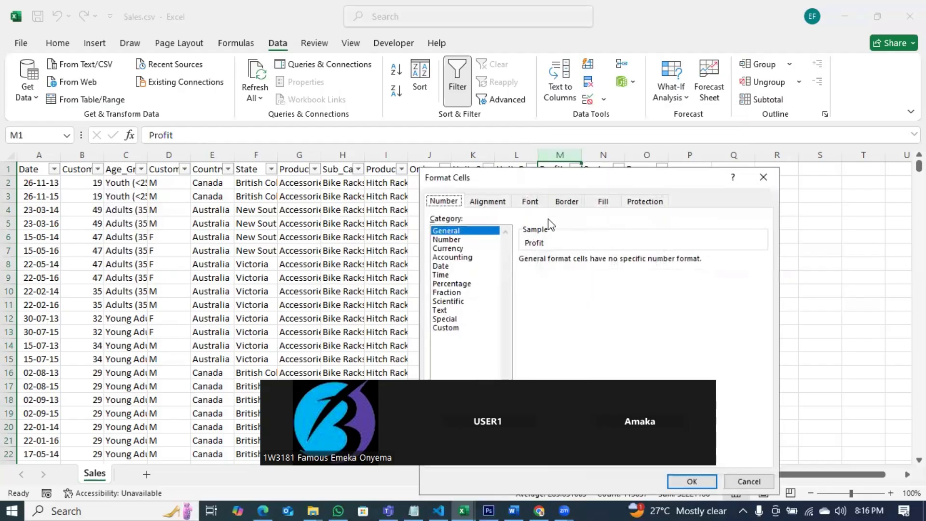
{"action": "left_click", "coordinate": [453, 257]}
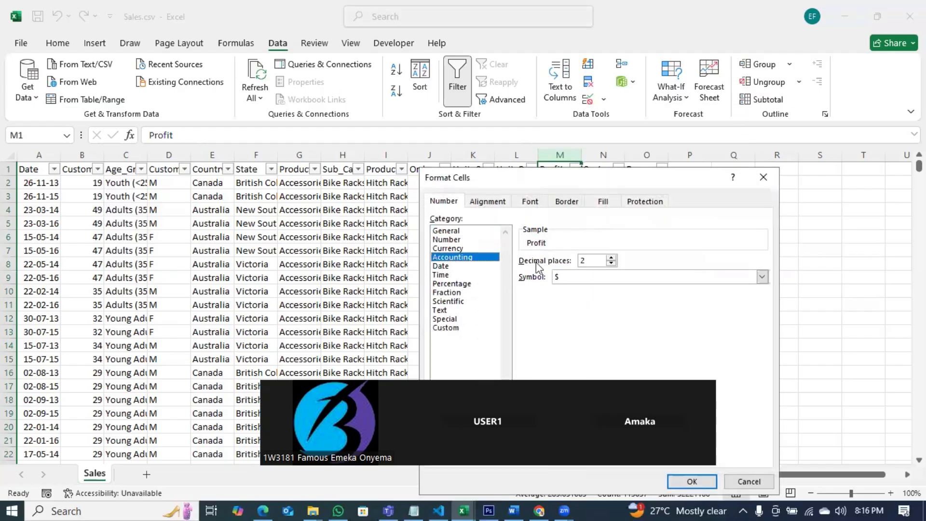
{"action": "left_click", "coordinate": [594, 279]}
{"action": "scroll", "coordinate": [597, 367], "scroll_direction": "down", "scroll_amount": 2}
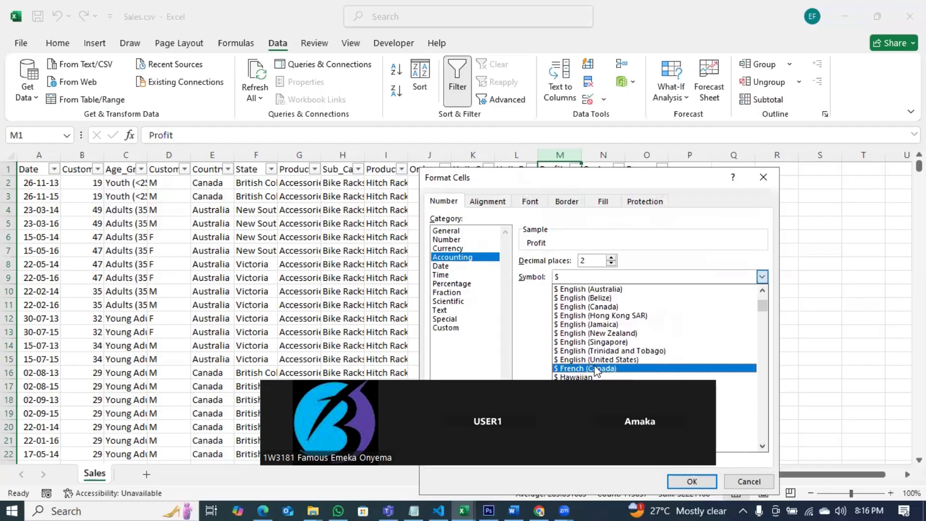
{"action": "scroll", "coordinate": [597, 371], "scroll_direction": "down", "scroll_amount": 10}
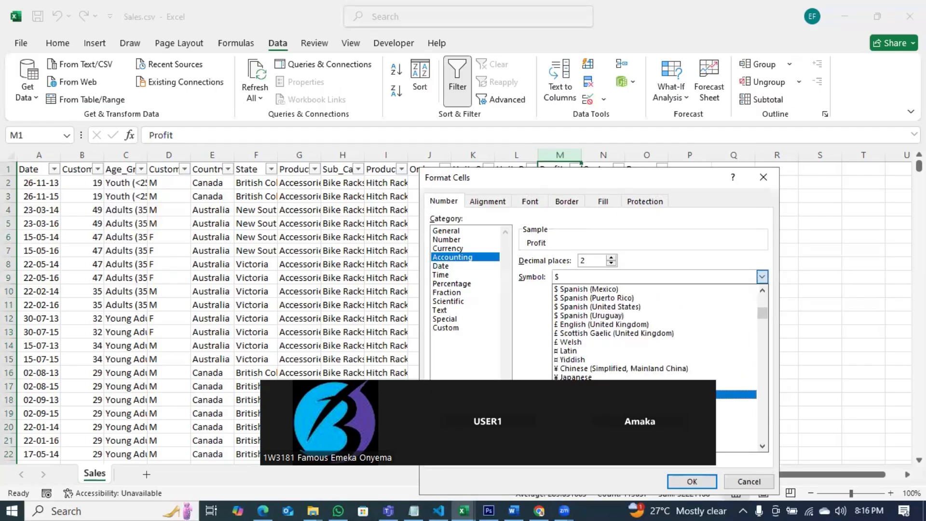
{"action": "scroll", "coordinate": [574, 377], "scroll_direction": "down", "scroll_amount": 3}
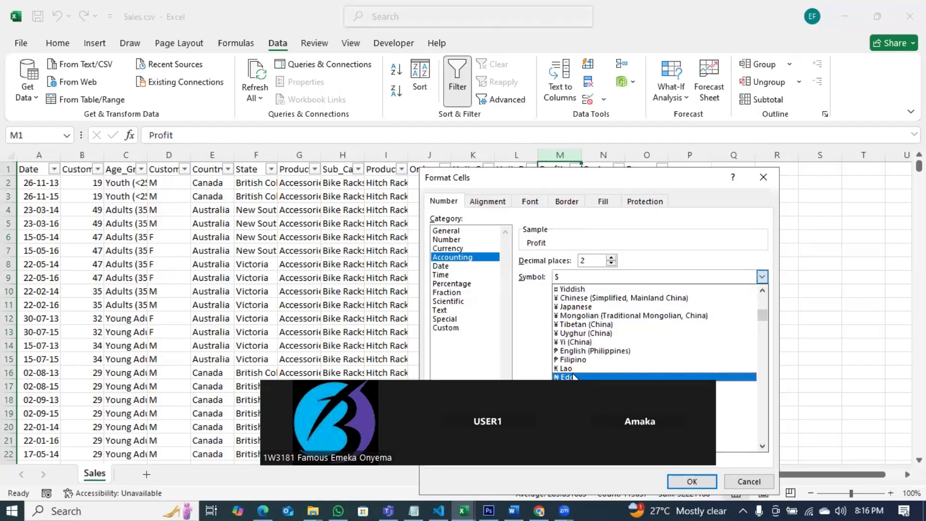
{"action": "left_click", "coordinate": [574, 377]}
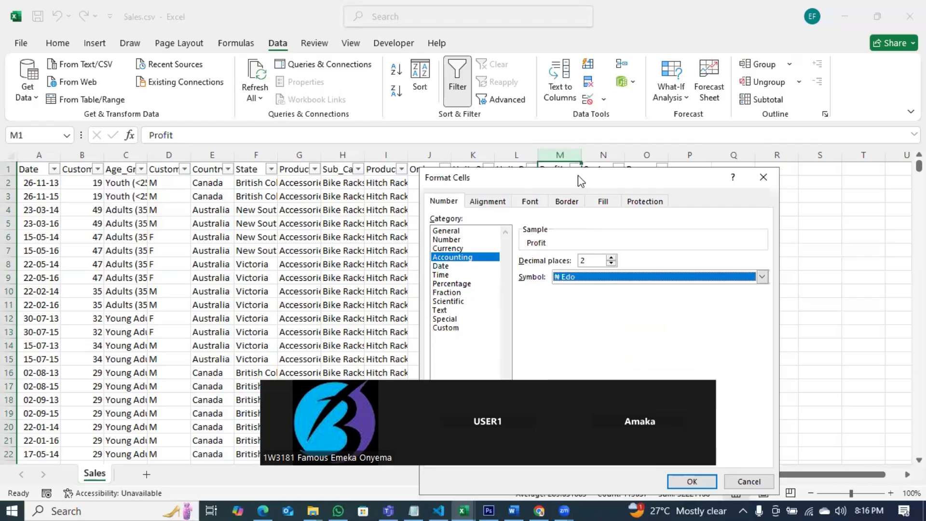
{"action": "left_click_drag", "start_coordinate": [581, 181], "coordinate": [264, 55]}
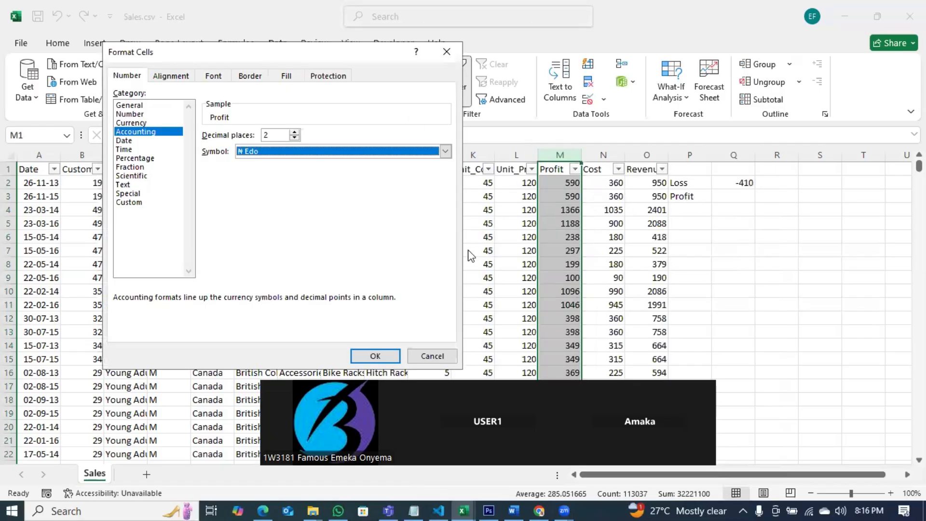
{"action": "key", "text": "Return"}
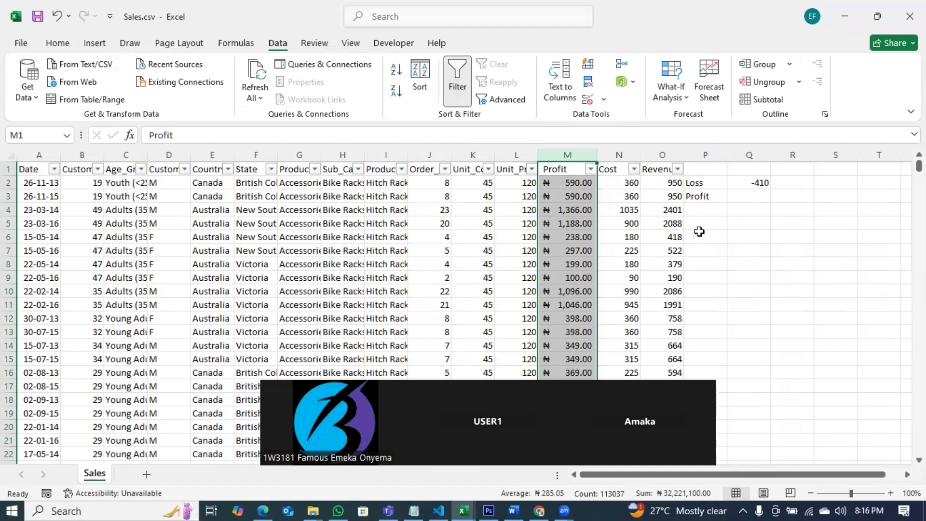
{"action": "left_click", "coordinate": [699, 231]}
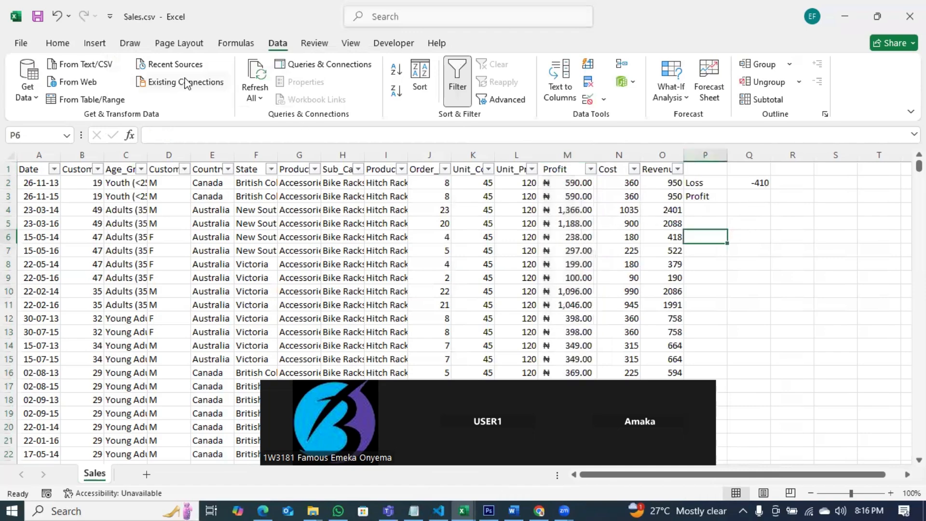
{"action": "left_click", "coordinate": [57, 43]}
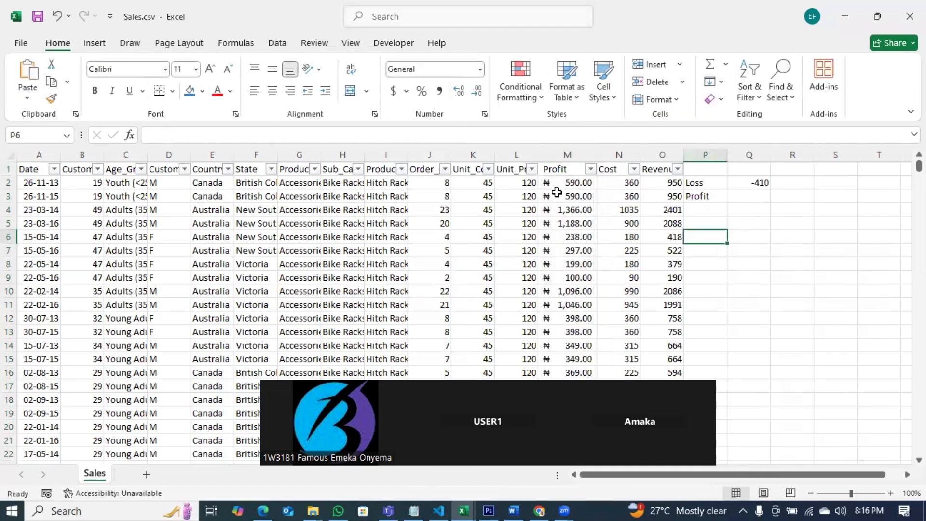
Step: Select the Profit, Unit_Price and Unit_Cost columns in turn to inspect their summary values
{"action": "left_click", "coordinate": [561, 172]}
{"action": "key", "text": "ctrl+shift+Down"}
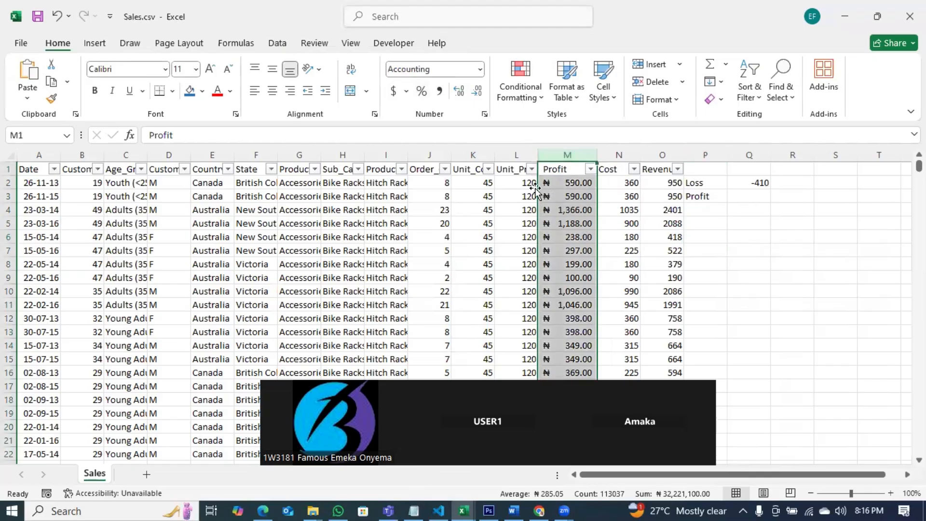
{"action": "left_click", "coordinate": [512, 151]}
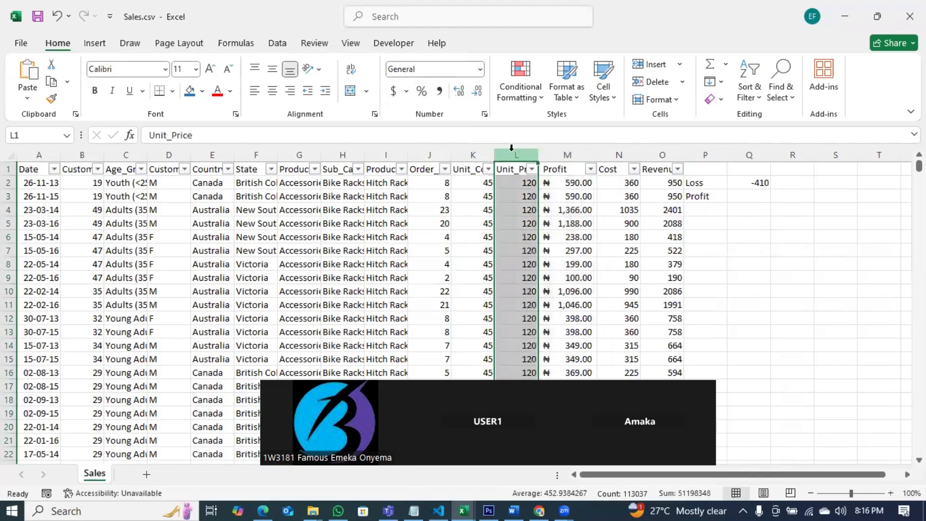
{"action": "left_click", "coordinate": [474, 152]}
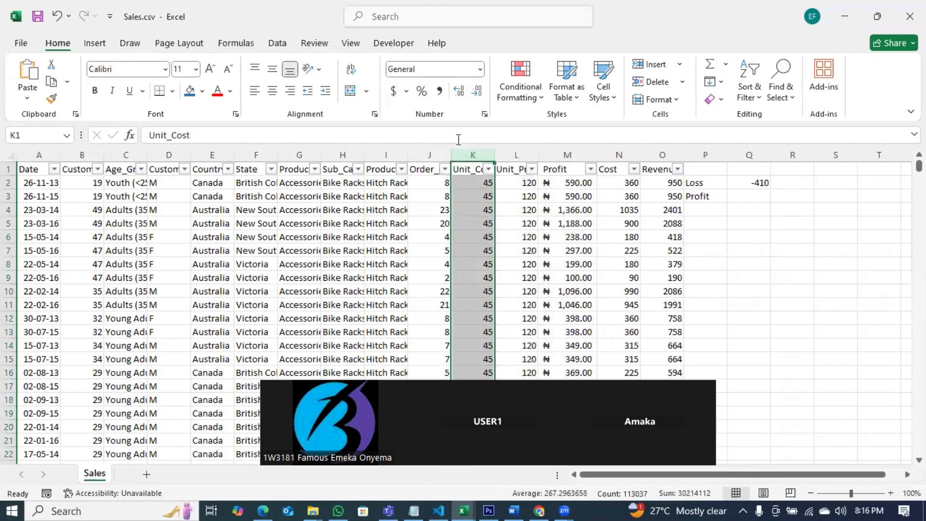
{"action": "left_click", "coordinate": [568, 155]}
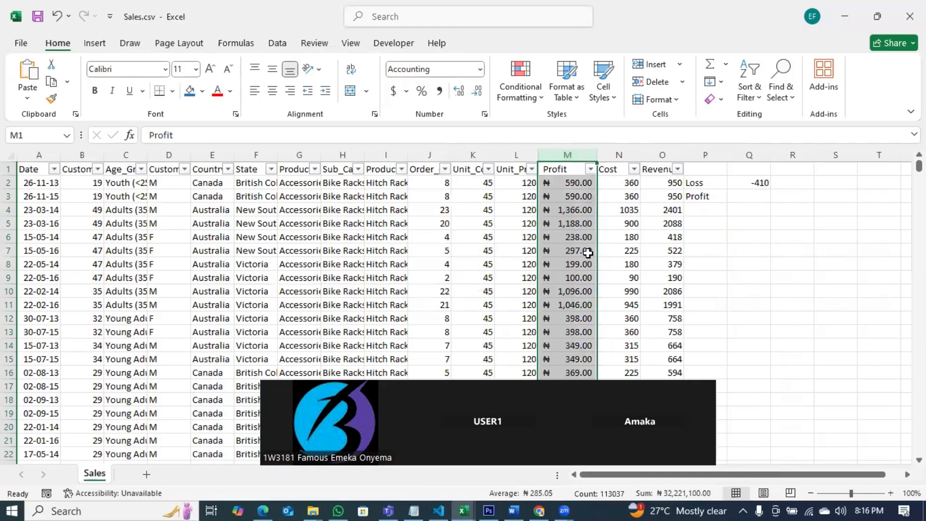
Step: Filter the Profit column to show only the -₦30.00 value, then clear the filter
{"action": "left_click", "coordinate": [591, 169]}
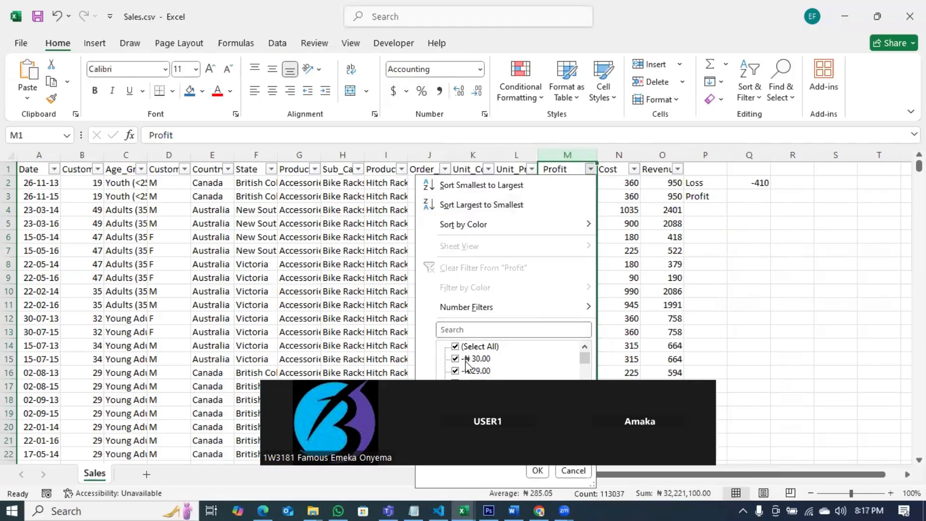
{"action": "left_click", "coordinate": [455, 347]}
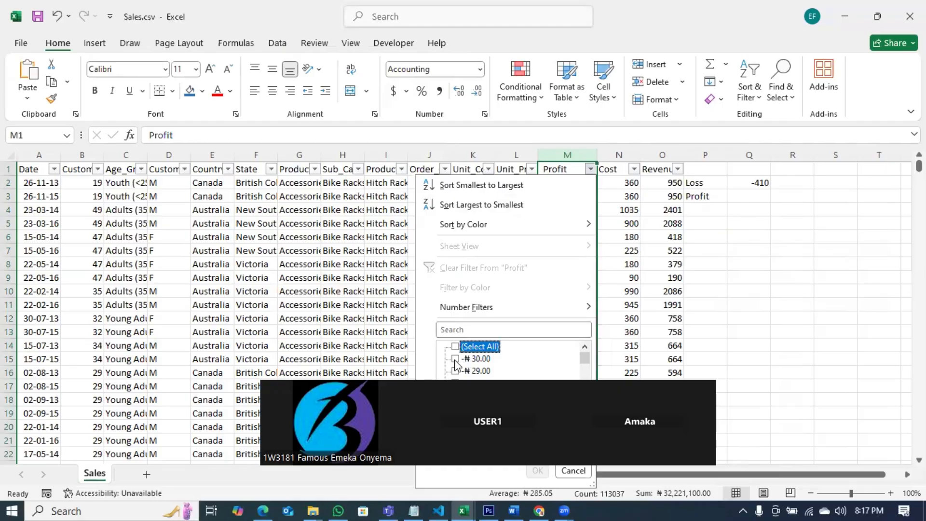
{"action": "left_click", "coordinate": [455, 359]}
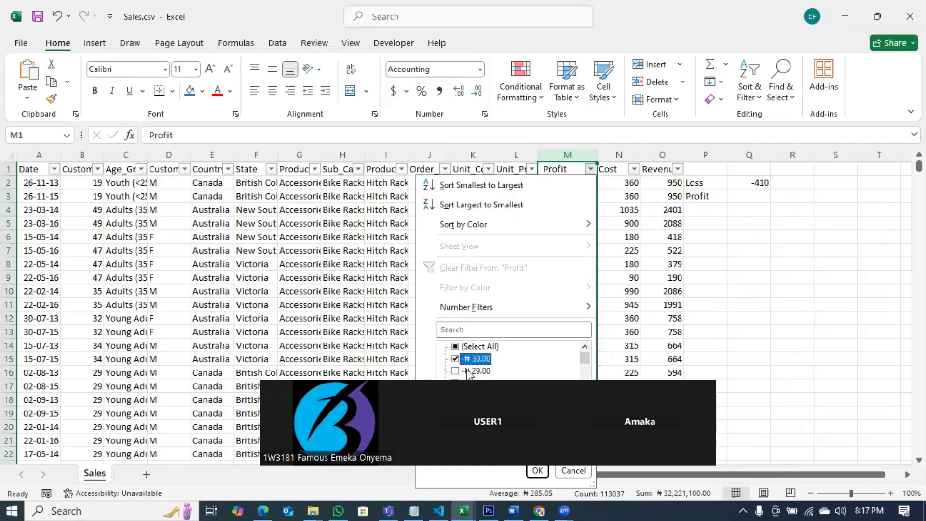
{"action": "left_click", "coordinate": [537, 471]}
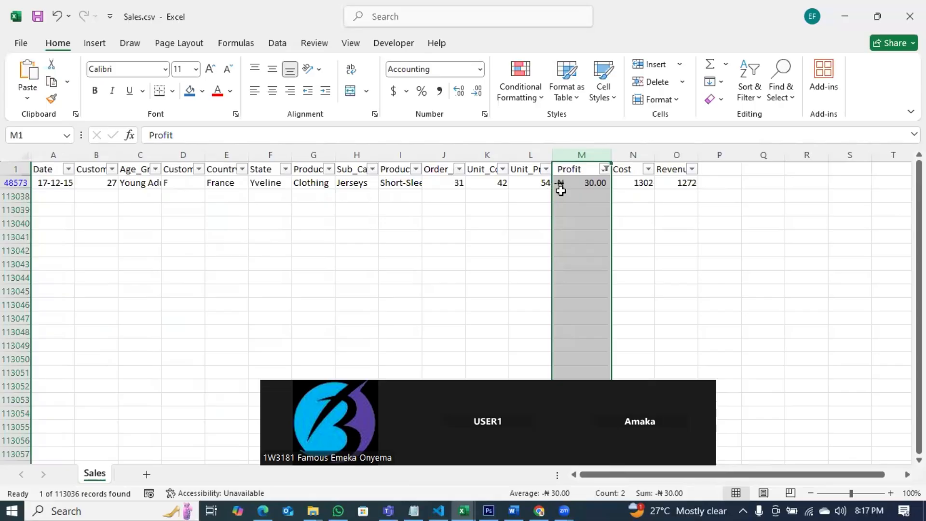
{"action": "left_click", "coordinate": [604, 169]}
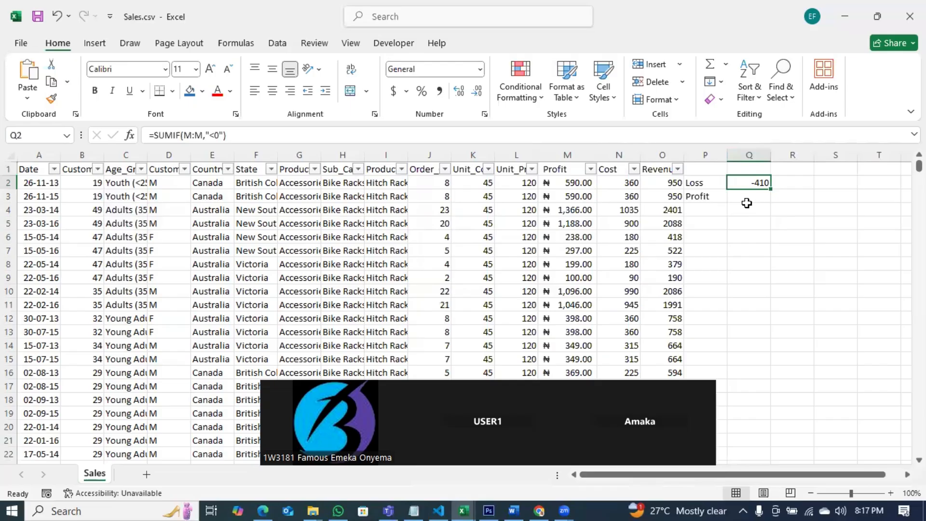
Step: Enter =SUMIF(M:M,">0") in cell Q3 to total the positive Profit values
{"action": "left_click", "coordinate": [748, 197]}
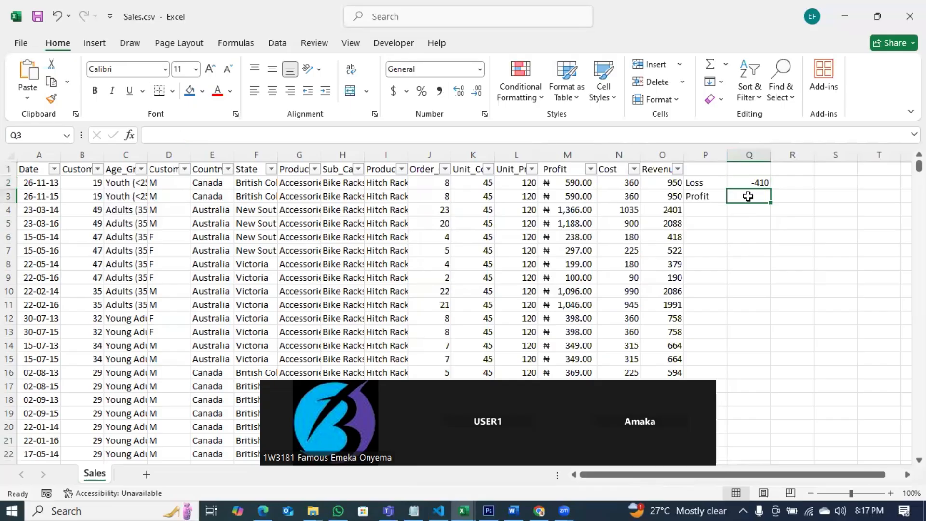
{"action": "type", "text": "=sum"}
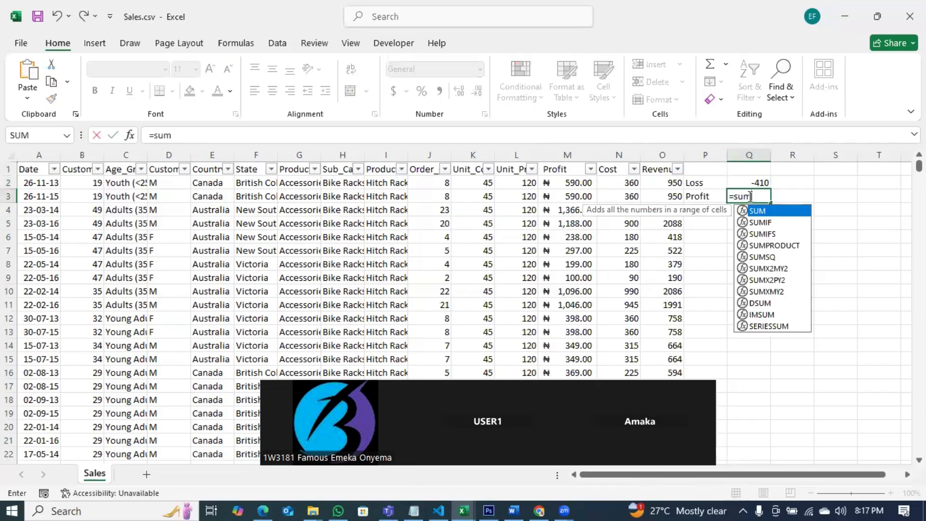
{"action": "key", "text": "Down"}
{"action": "key", "text": "Tab"}
{"action": "left_click", "coordinate": [555, 154]}
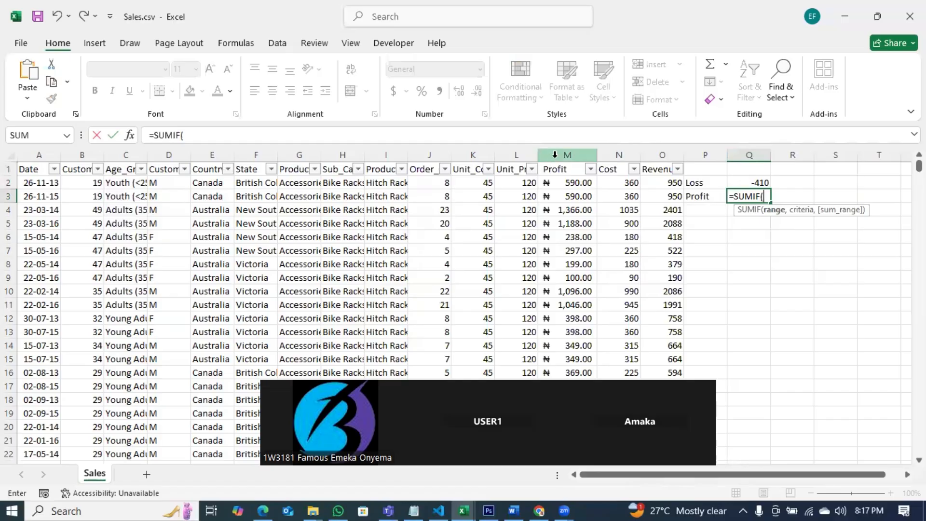
{"action": "type", "text": ",m"}
{"action": "key", "text": "BackSpace"}
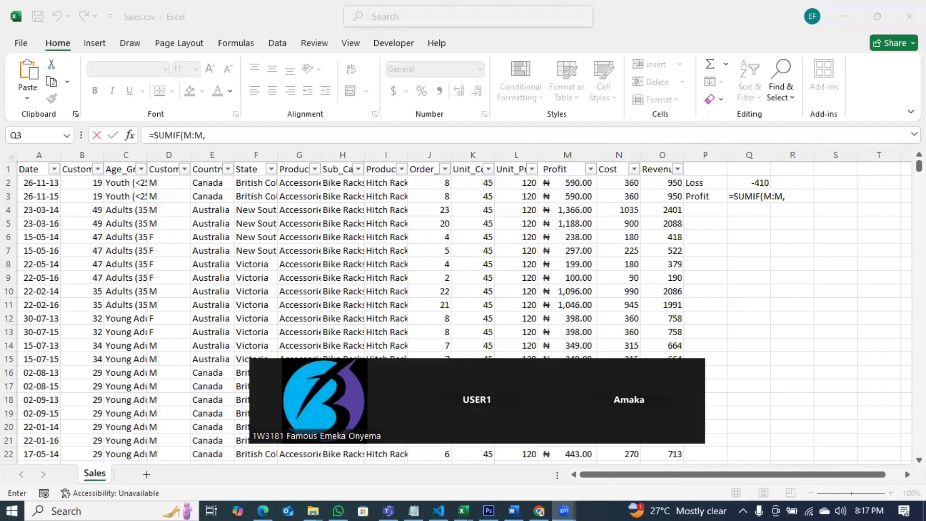
{"action": "left_click_drag", "start_coordinate": [447, 358], "coordinate": [437, 380]}
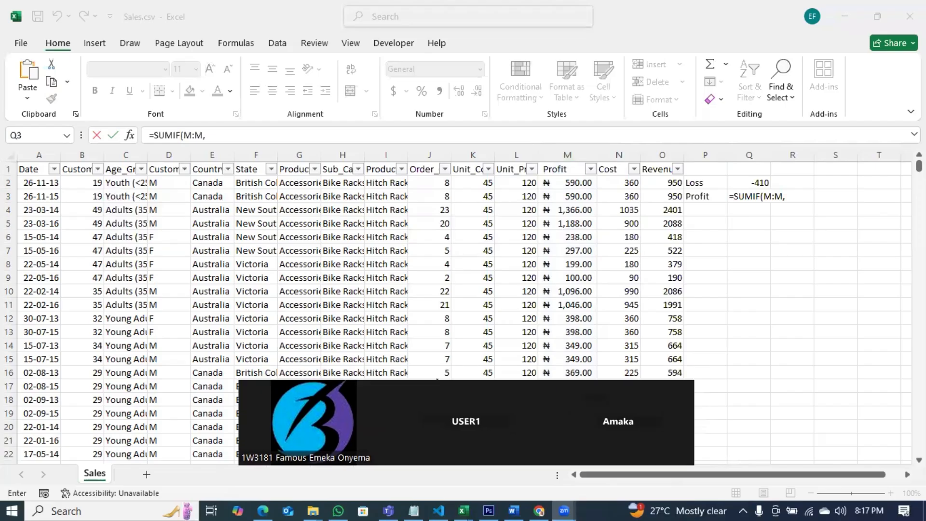
{"action": "left_click", "coordinate": [791, 193]}
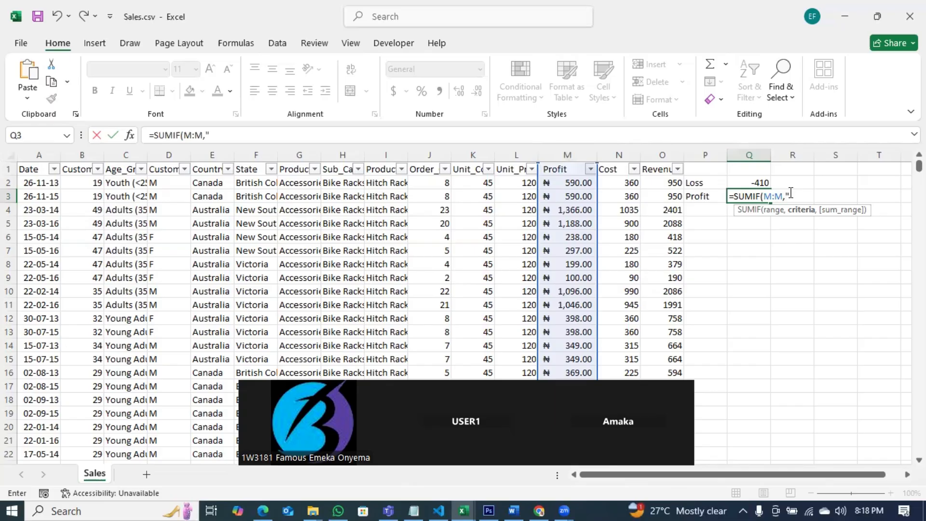
{"action": "type", "text": "\">0\")"}
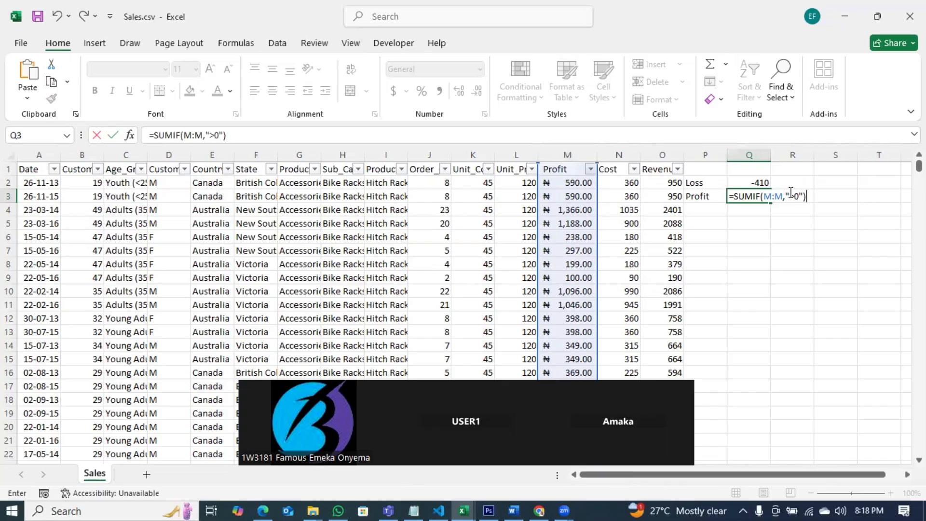
{"action": "key", "text": "Return"}
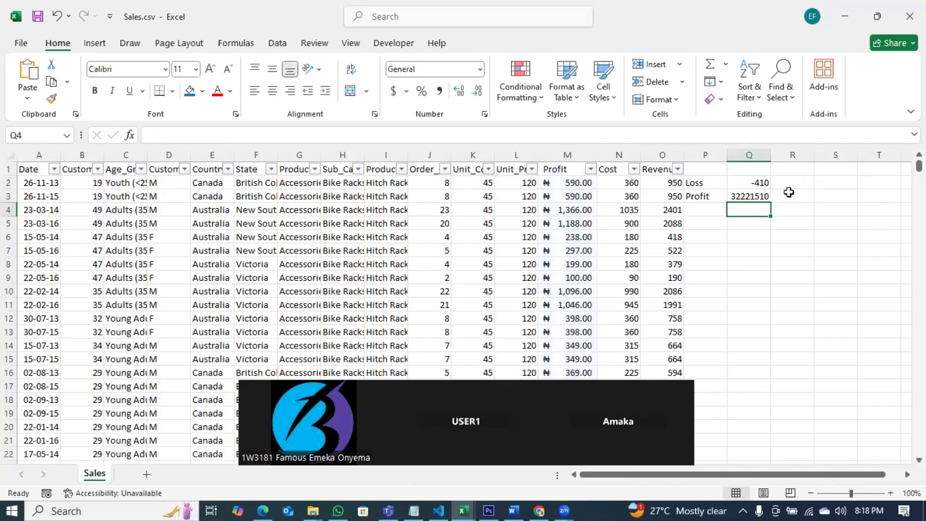
Step: Format cell Q3 as Accounting with 2 decimal places and the ₦ Edo currency symbol
{"action": "left_click", "coordinate": [761, 199]}
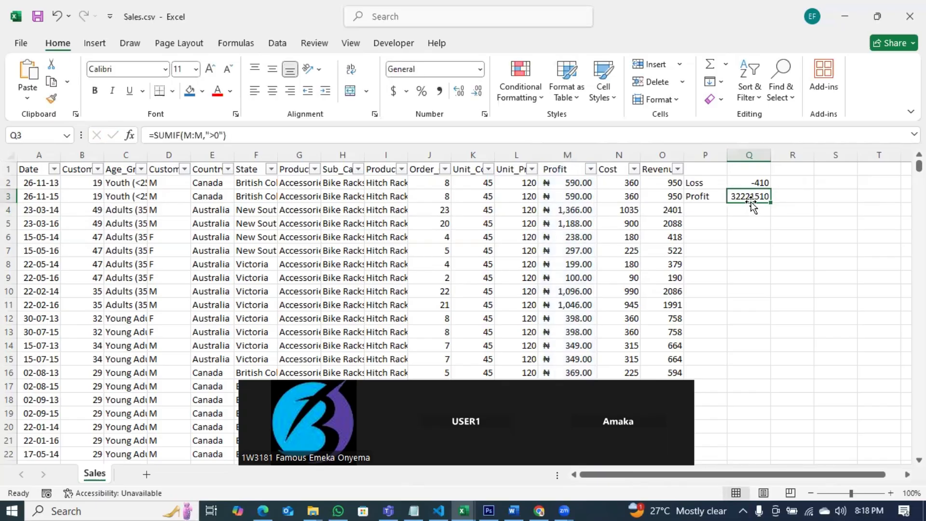
{"action": "left_click", "coordinate": [480, 70]}
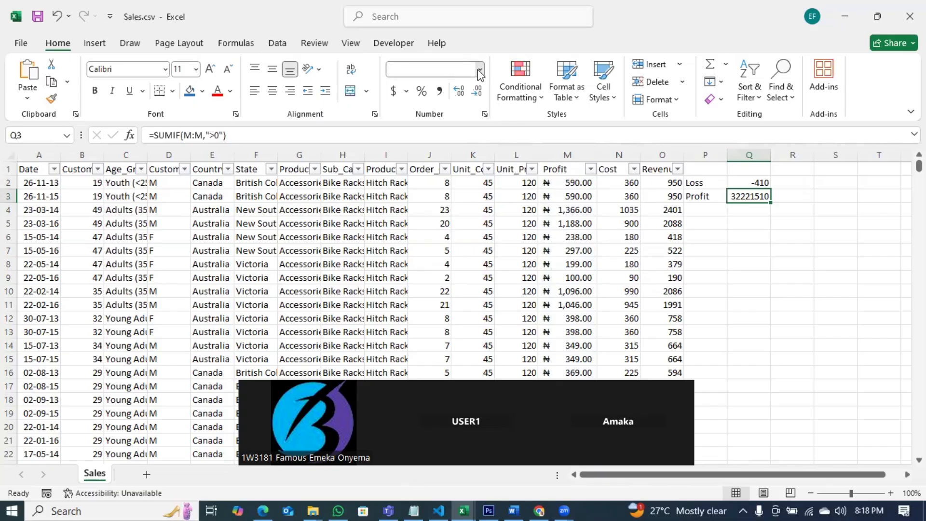
{"action": "right_click", "coordinate": [744, 197]}
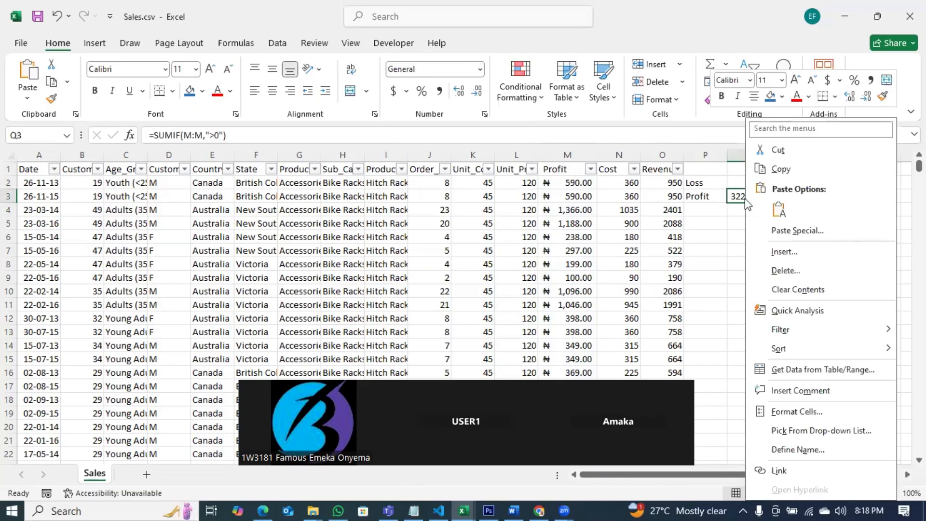
{"action": "left_click", "coordinate": [814, 416]}
{"action": "left_click", "coordinate": [598, 257]}
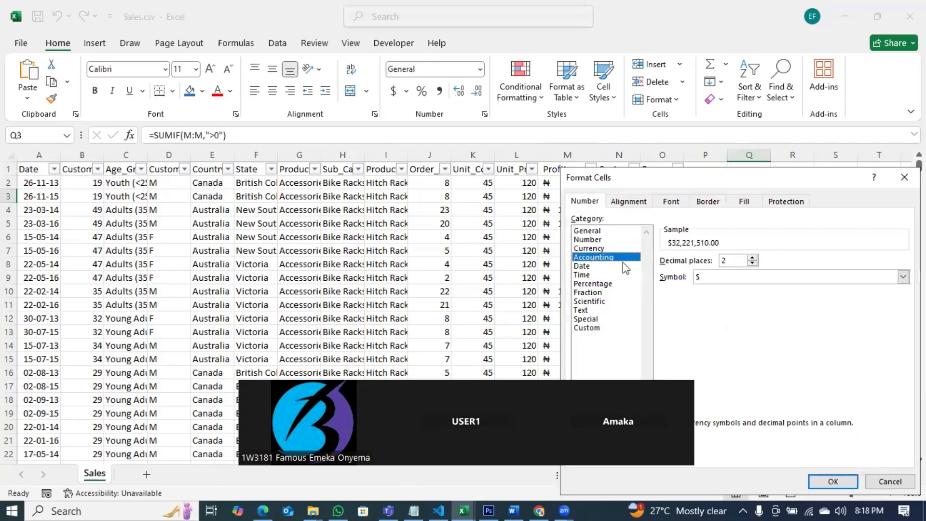
{"action": "left_click", "coordinate": [720, 281]}
{"action": "scroll", "coordinate": [771, 386], "scroll_direction": "down", "scroll_amount": 5}
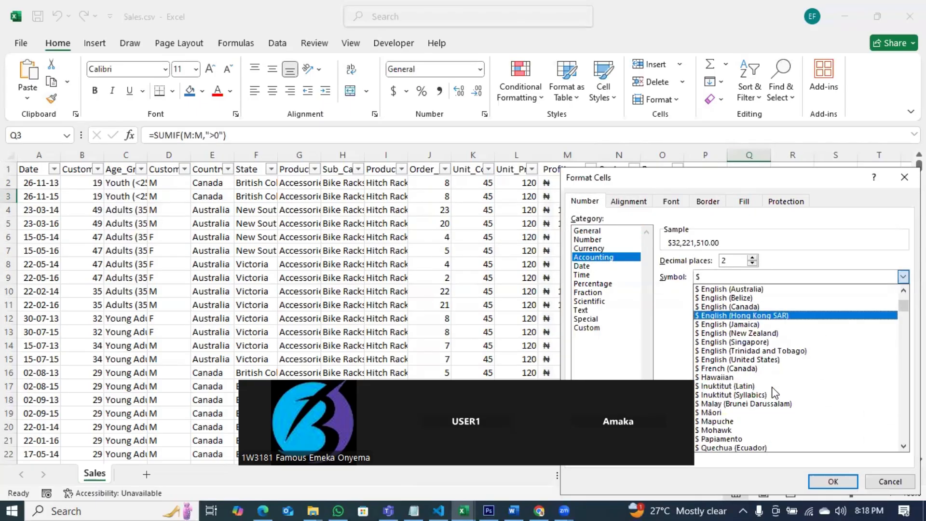
{"action": "scroll", "coordinate": [770, 400], "scroll_direction": "down", "scroll_amount": 7}
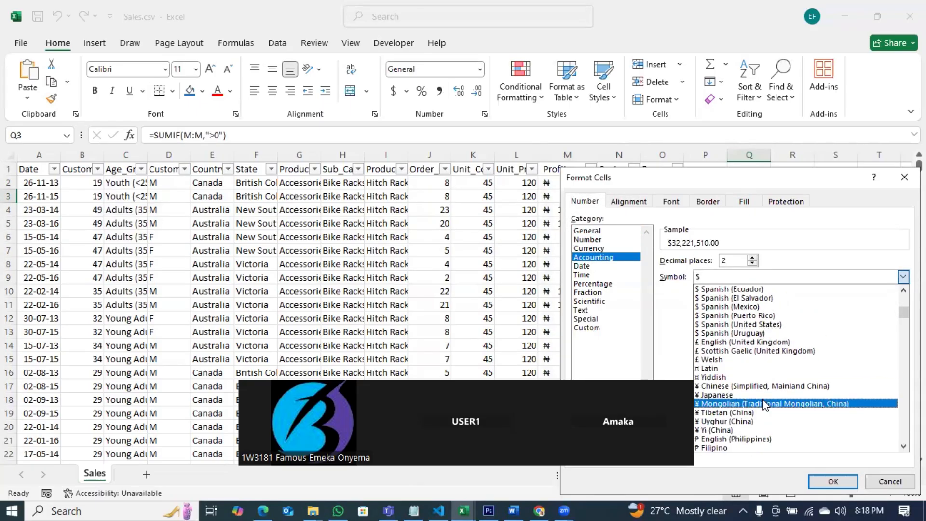
{"action": "left_click", "coordinate": [752, 394]}
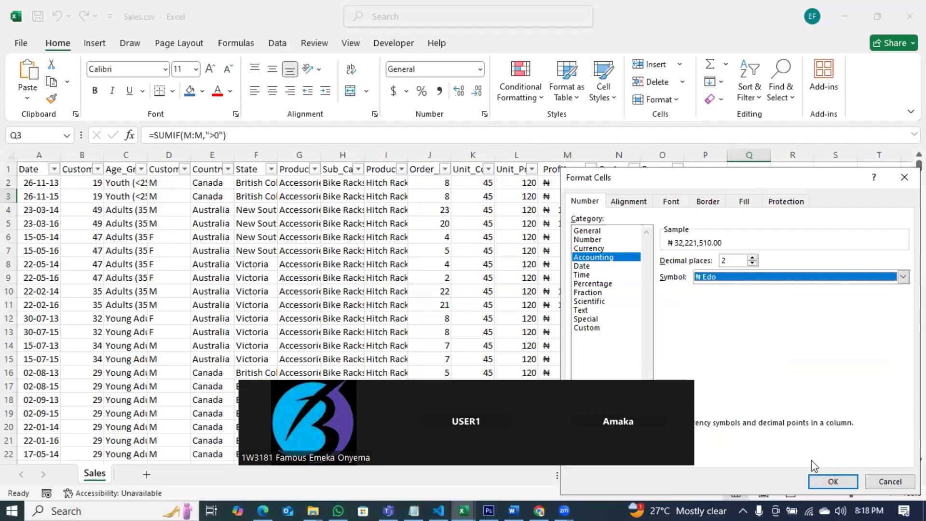
{"action": "key", "text": "Return"}
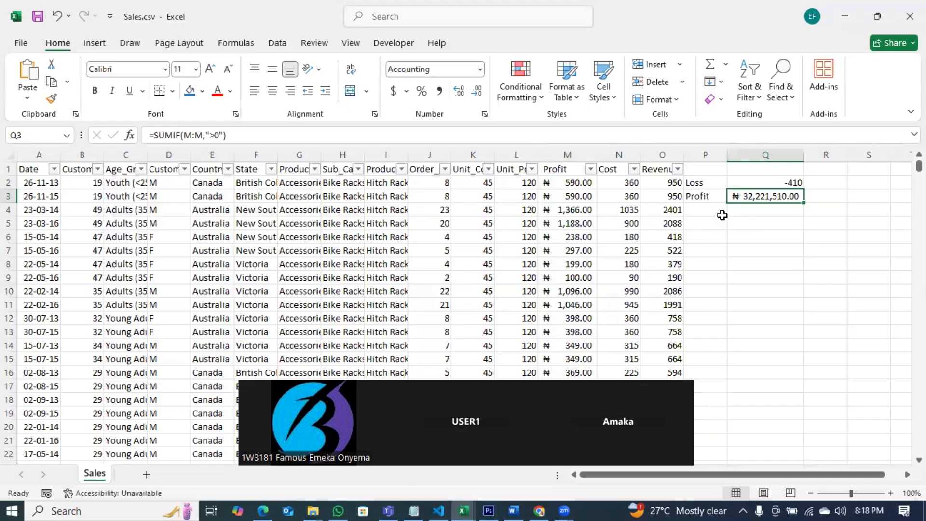
{"action": "left_click", "coordinate": [732, 230]}
{"action": "type", "text": "=sumif"}
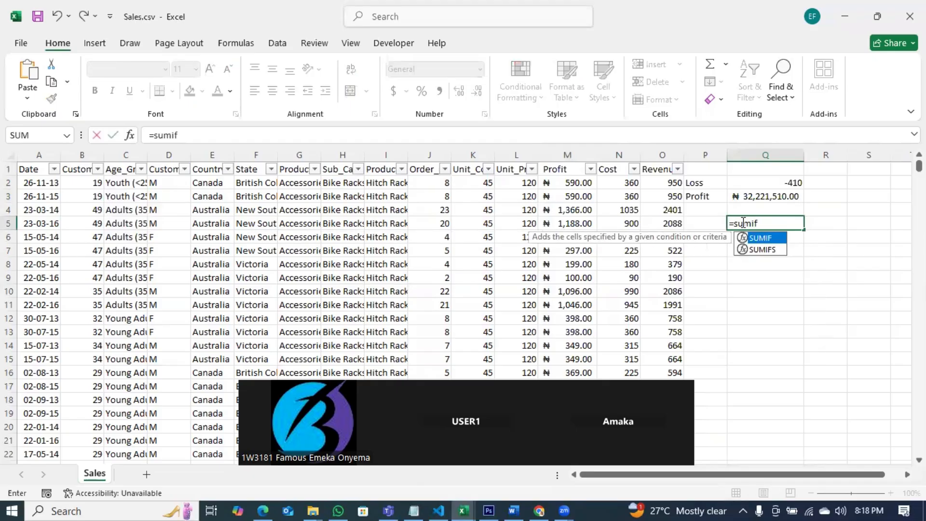
{"action": "key", "text": "Tab"}
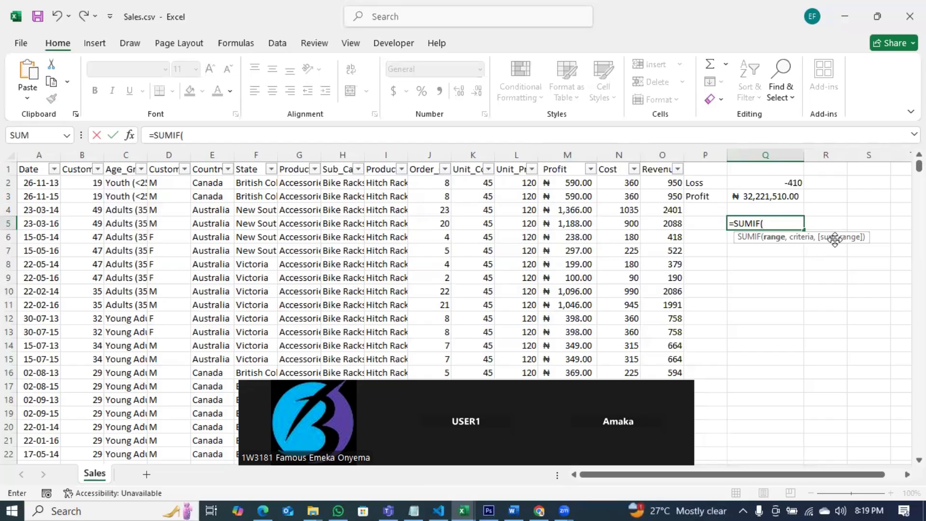
{"action": "key", "text": "Escape"}
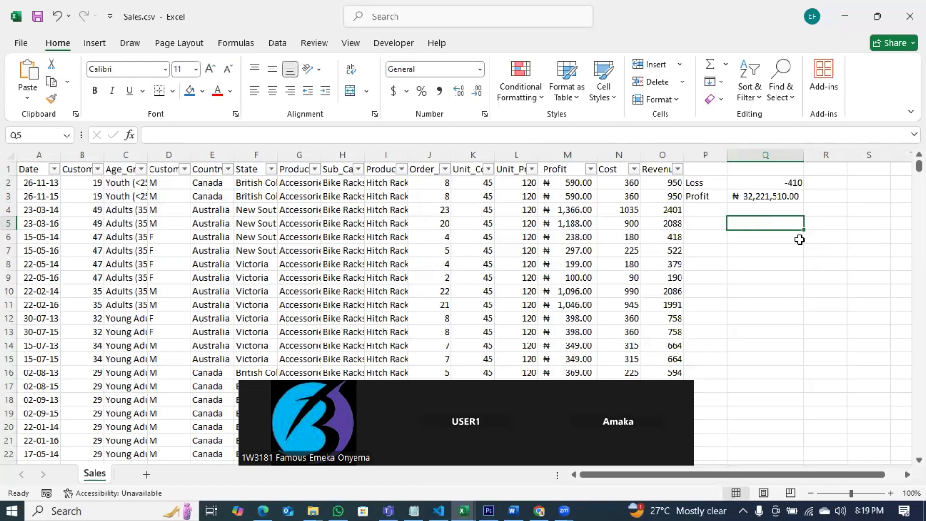
Step: Inspect the Q3 formula alongside the Country and Profit columns
{"action": "left_click", "coordinate": [753, 198]}
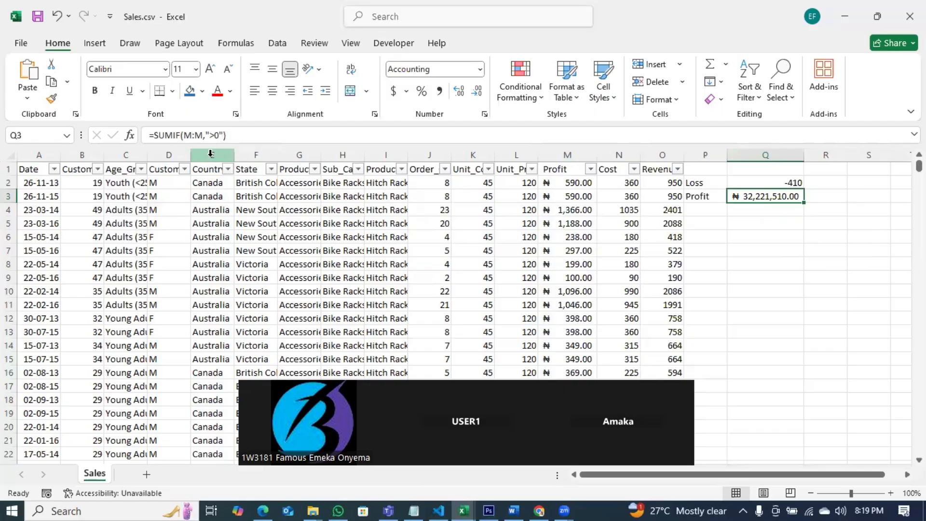
{"action": "left_click", "coordinate": [212, 155]}
{"action": "left_click", "coordinate": [574, 155]}
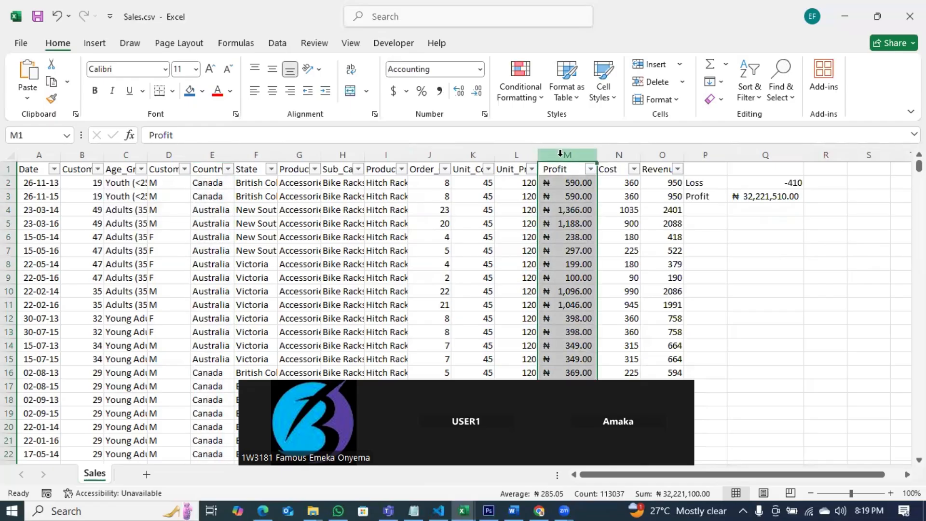
{"action": "left_click", "coordinate": [217, 155]}
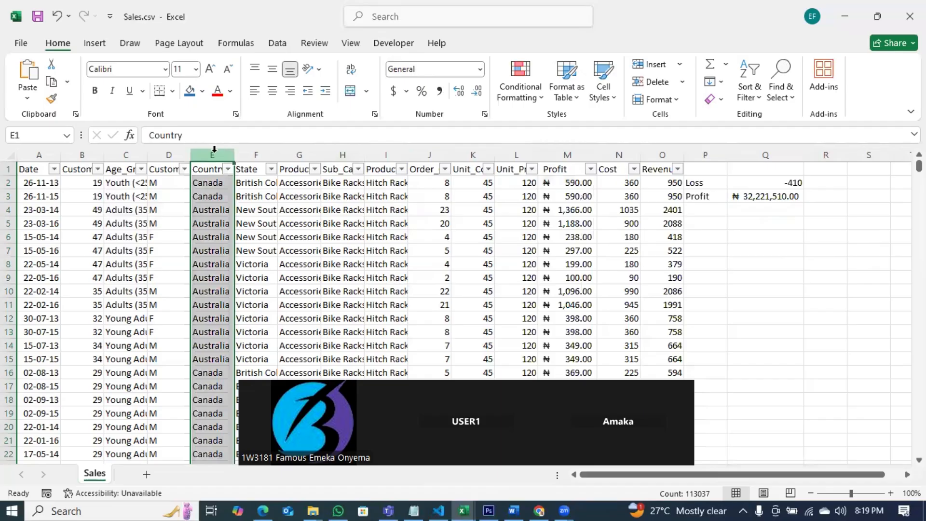
{"action": "left_click", "coordinate": [554, 157]}
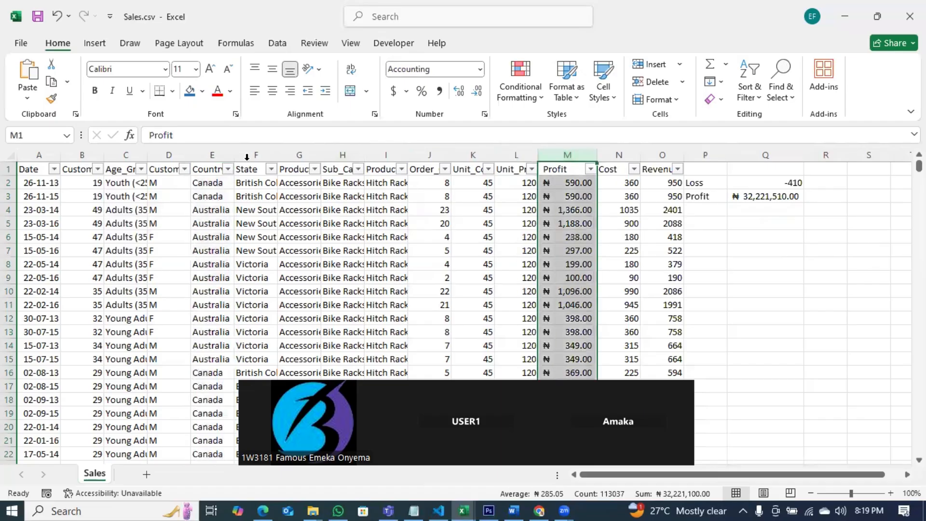
{"action": "left_click", "coordinate": [211, 153]}
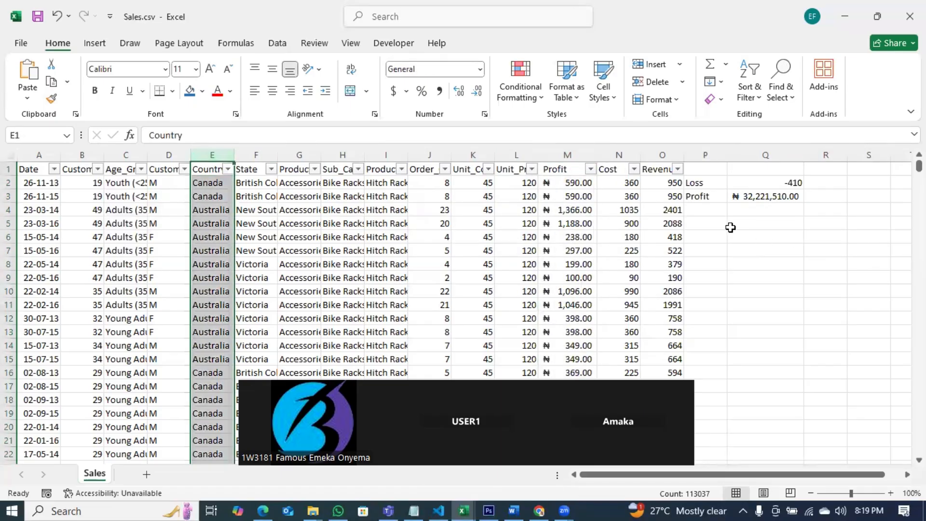
Step: Enter =SUMIF(E:E,"Canada",M:M) in cell Q6 to total the profit for Canada
{"action": "left_click", "coordinate": [739, 238]}
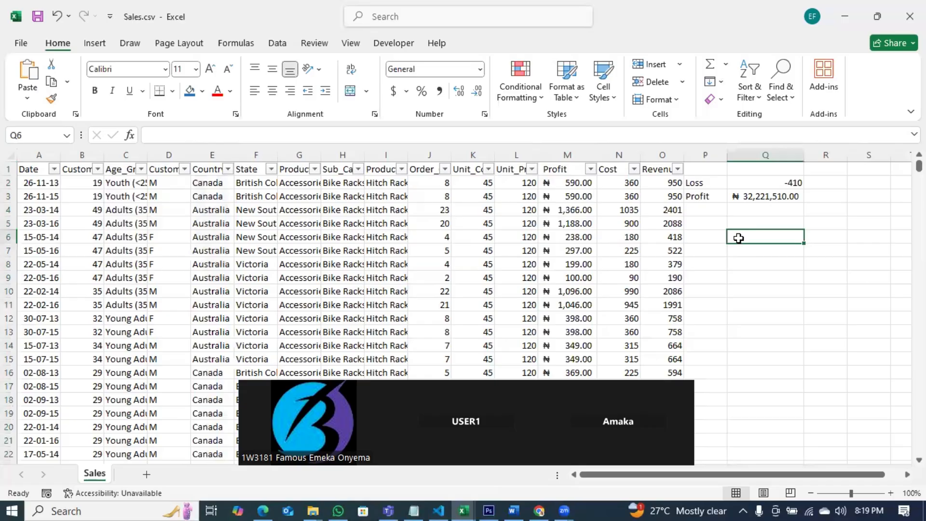
{"action": "type", "text": "=sumif"}
{"action": "key", "text": "Tab"}
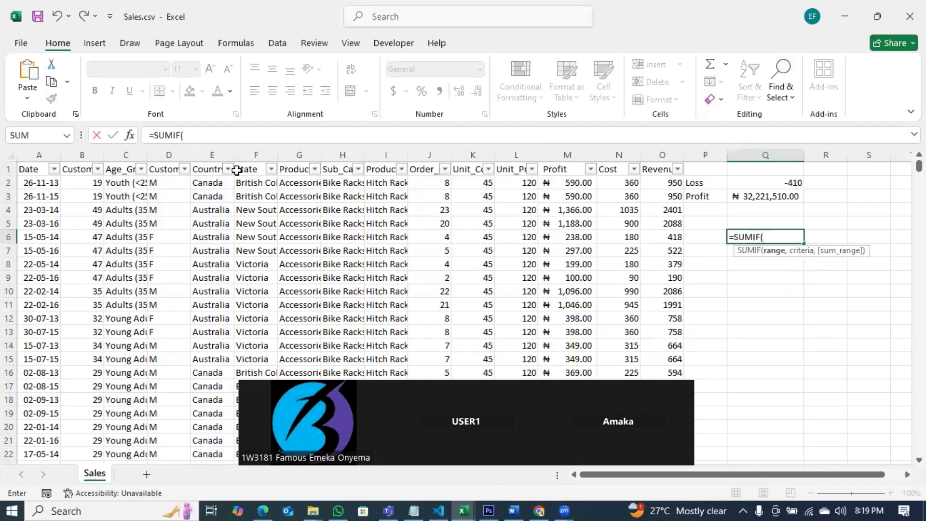
{"action": "left_click", "coordinate": [212, 154]}
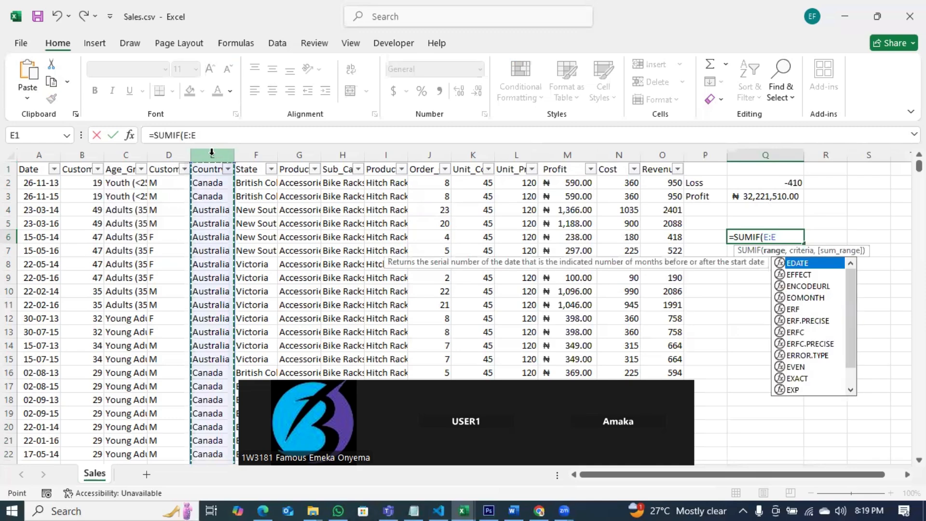
{"action": "type", "text": ",\""}
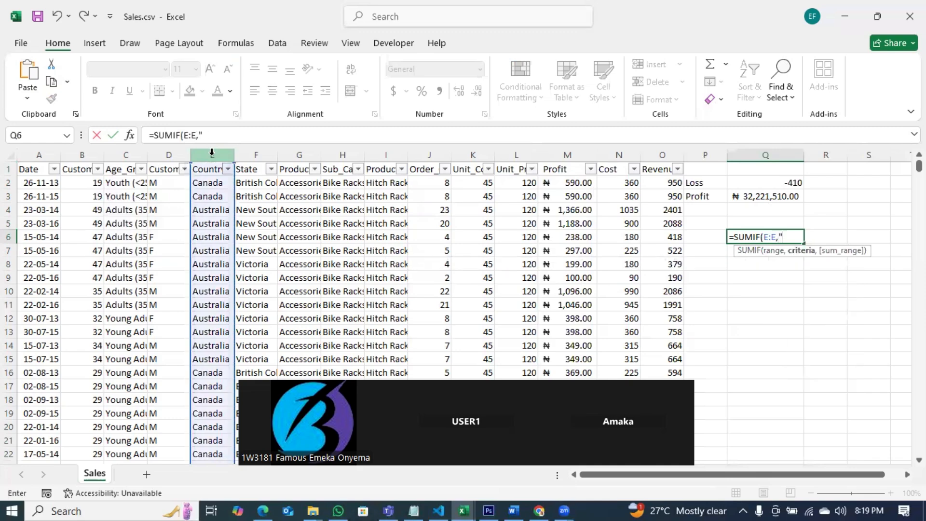
{"action": "type", "text": "Canada\","}
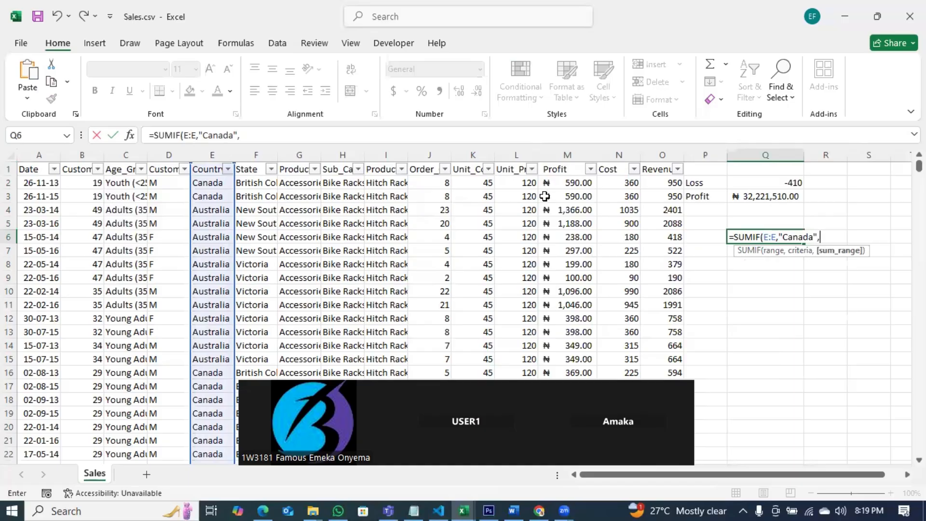
{"action": "left_click", "coordinate": [572, 155]}
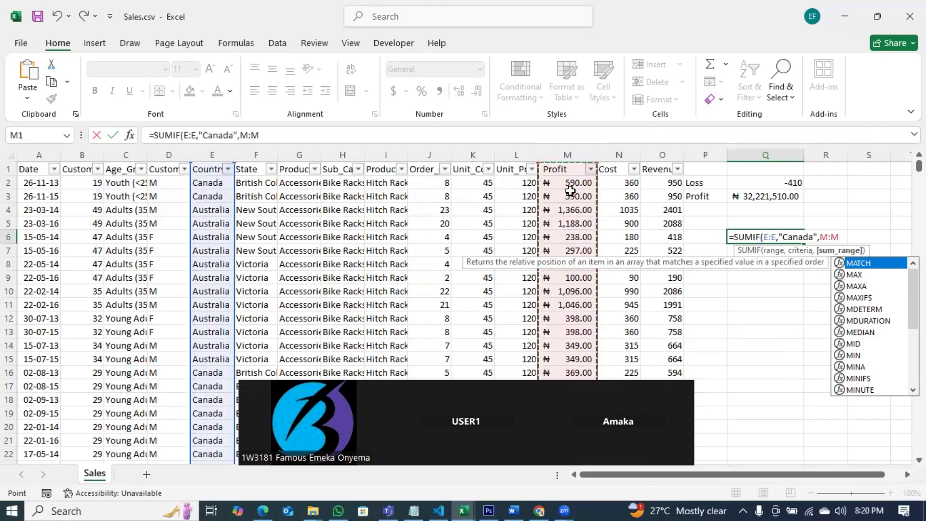
{"action": "key", "text": "Return"}
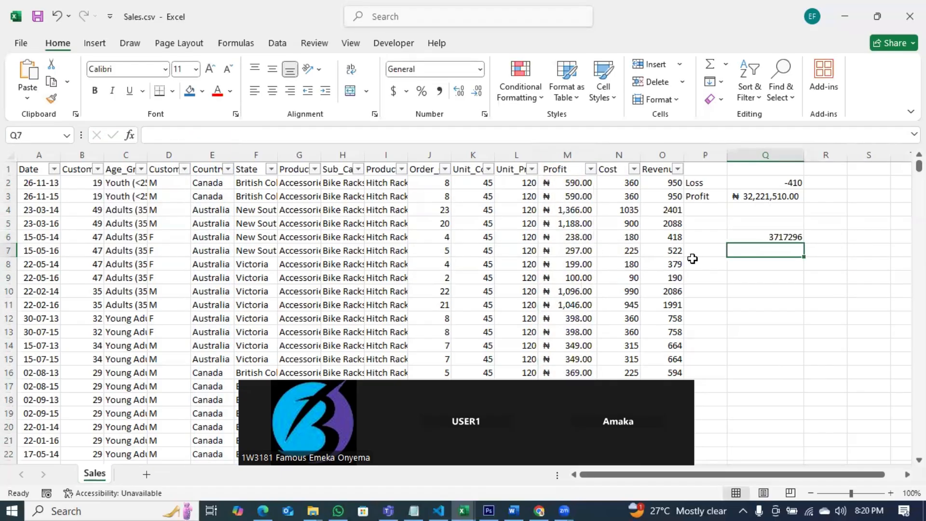
Step: Label cell P6 "Canadian Profit" and autofit column P to fit the label
{"action": "left_click", "coordinate": [795, 238]}
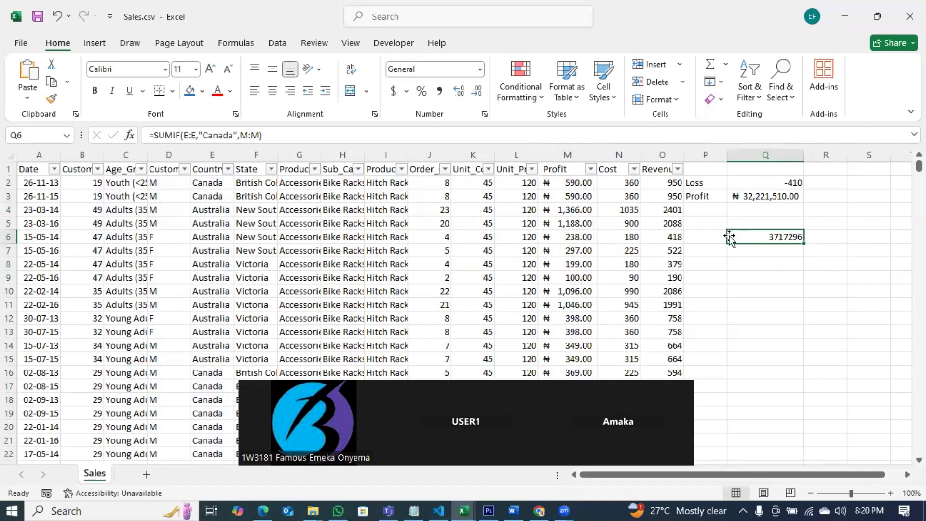
{"action": "left_click", "coordinate": [715, 237]}
{"action": "type", "text": "Canad"}
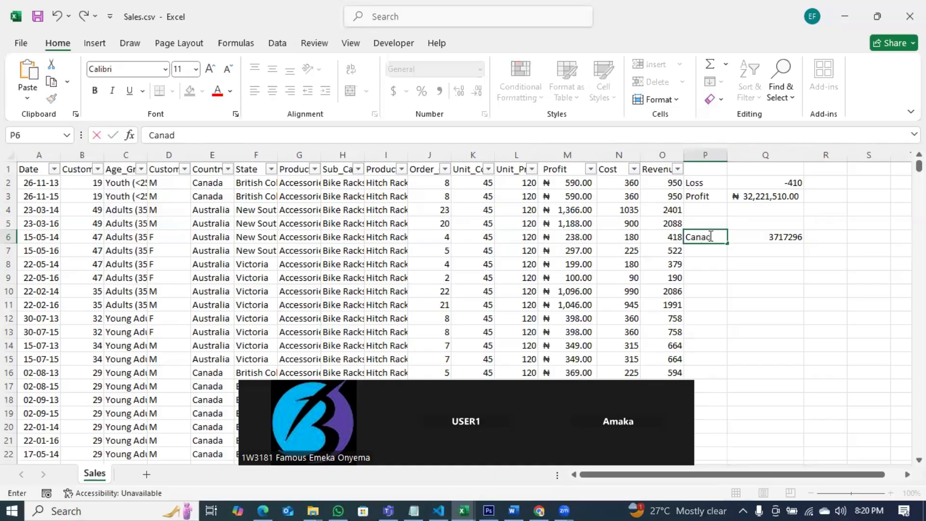
{"action": "type", "text": "ian Profit"}
{"action": "key", "text": "Return"}
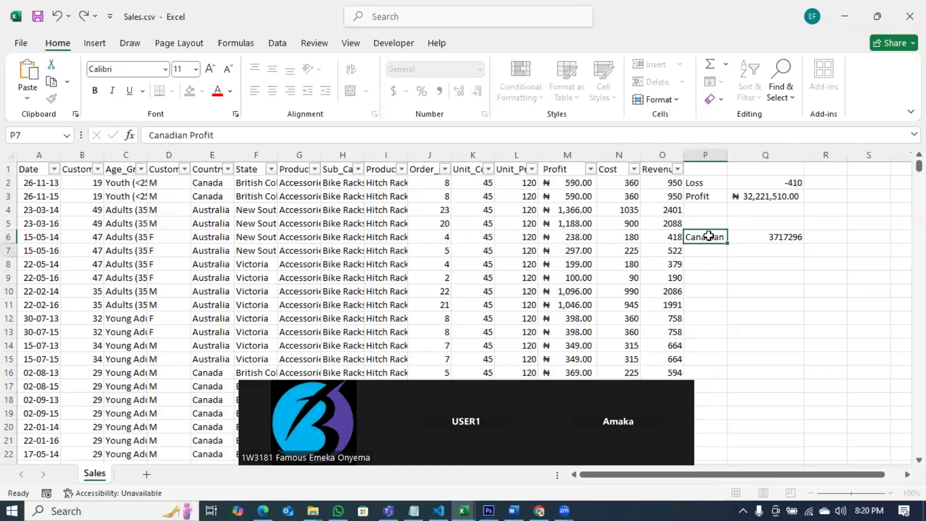
{"action": "double_click", "coordinate": [728, 156]}
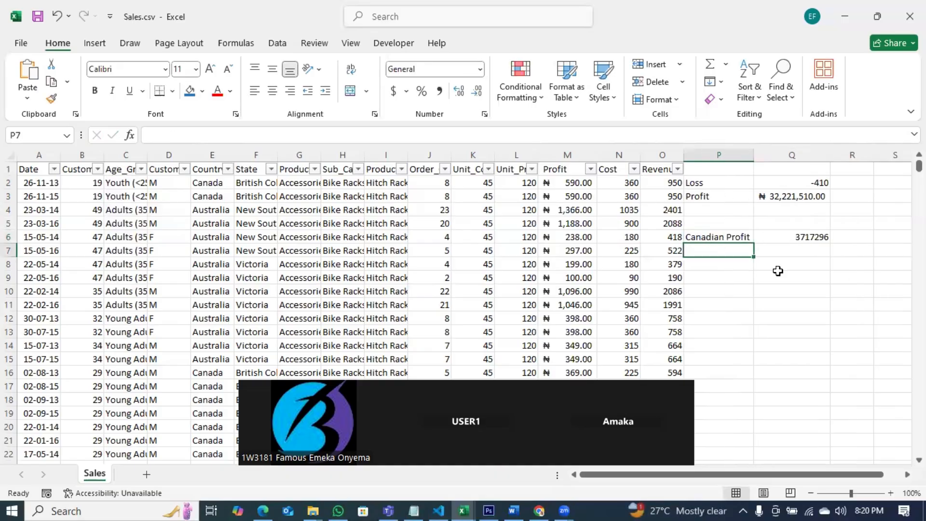
{"action": "left_click", "coordinate": [812, 237]}
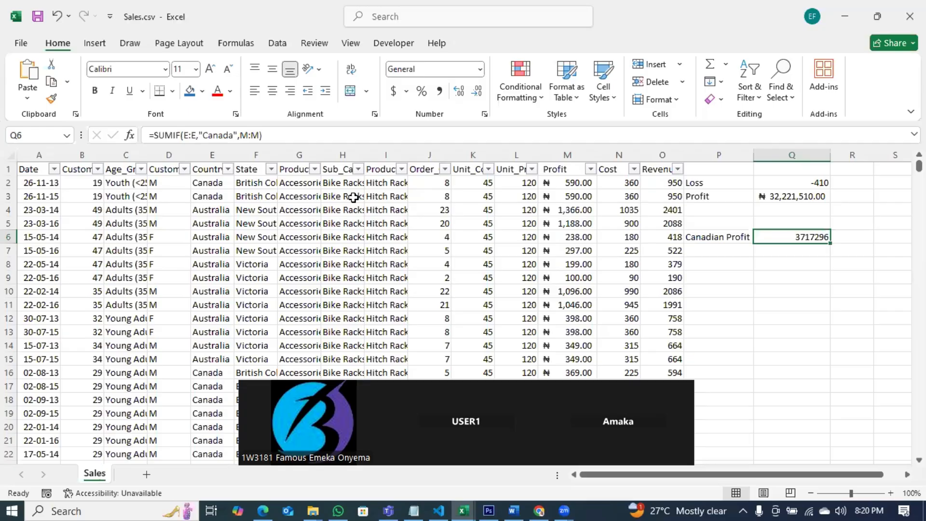
{"action": "left_click", "coordinate": [759, 250]}
{"action": "type", "text": "=su"}
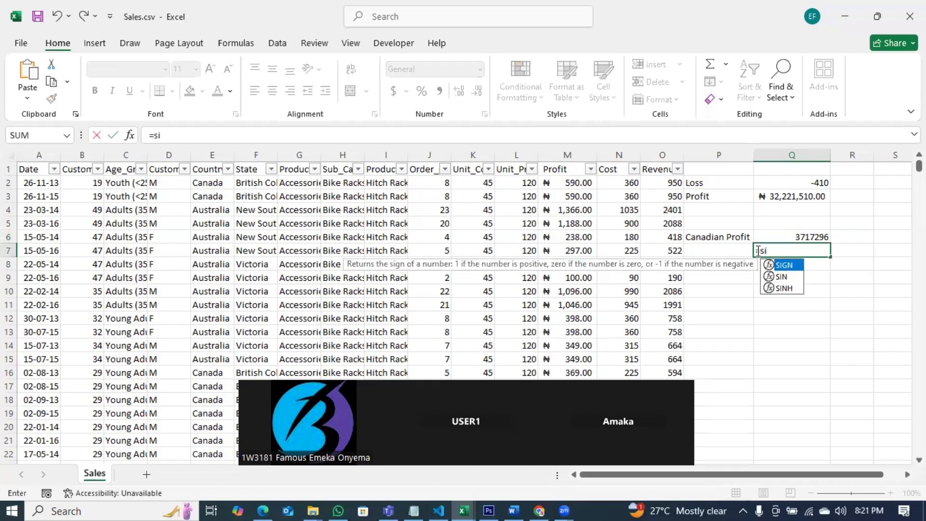
{"action": "type", "text": "mif"}
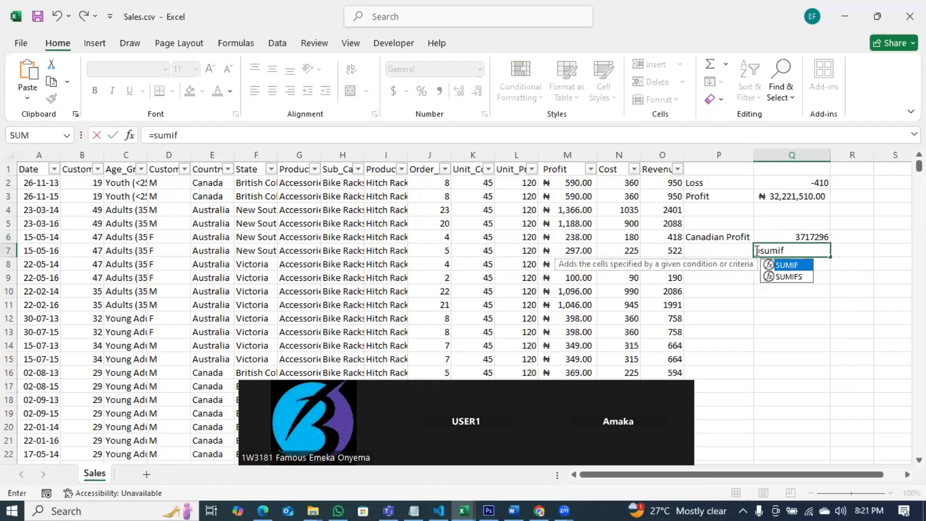
{"action": "left_click", "coordinate": [808, 282]}
{"action": "double_click", "coordinate": [794, 277]}
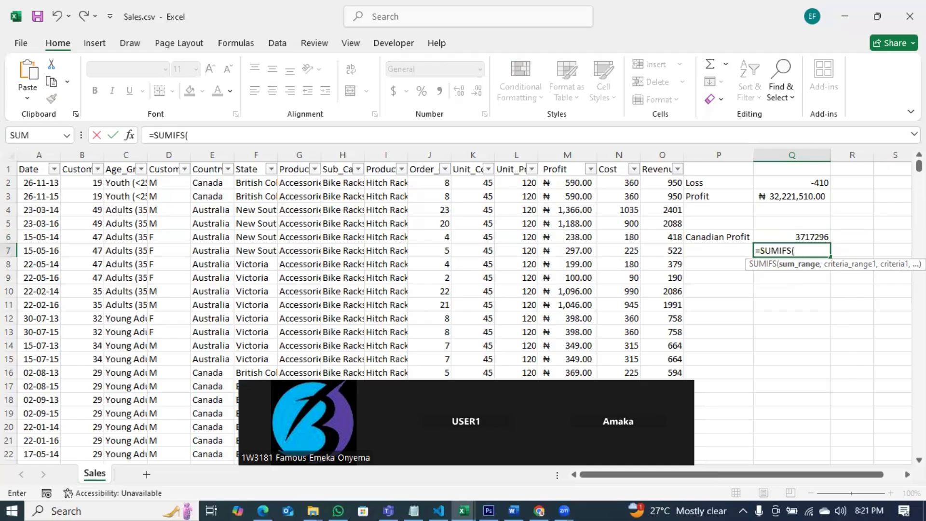
{"action": "key", "text": "BackSpace"}
{"action": "key", "text": "BackSpace"}
{"action": "key", "text": "BackSpace"}
{"action": "key", "text": "BackSpace"}
{"action": "key", "text": "BackSpace"}
{"action": "key", "text": "BackSpace"}
{"action": "key", "text": "BackSpace"}
{"action": "key", "text": "BackSpace"}
{"action": "key", "text": "Escape"}
{"action": "left_click", "coordinate": [772, 309]}
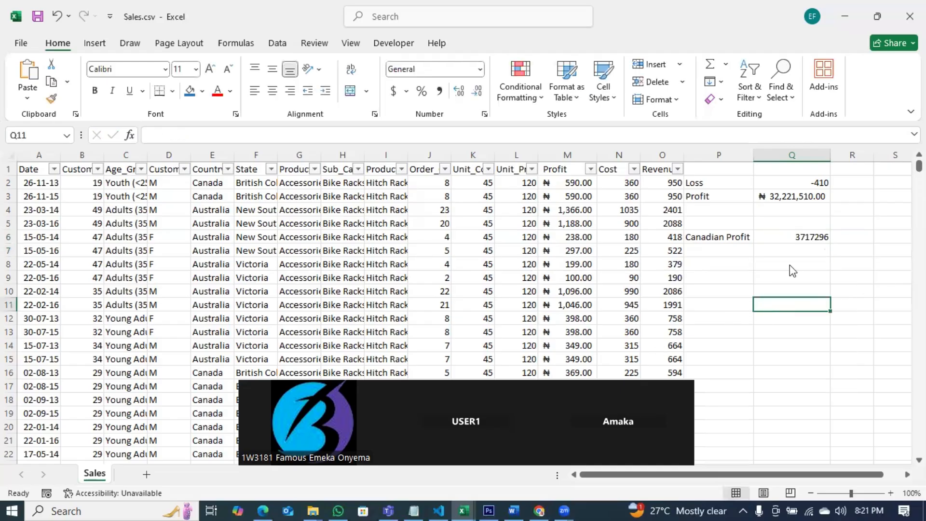
Step: Format cell Q6 as Accounting with 2 decimal places and the ₦ Edo currency symbol
{"action": "left_click", "coordinate": [803, 238]}
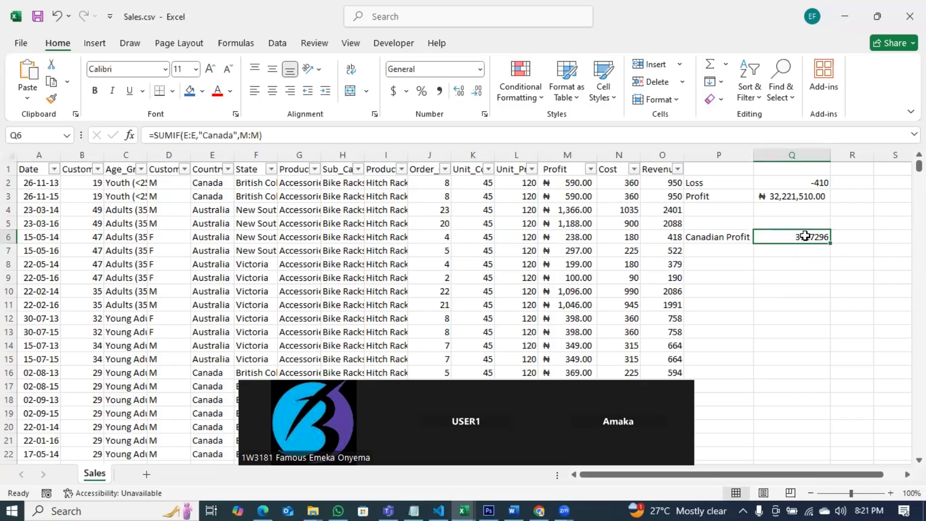
{"action": "right_click", "coordinate": [775, 236]}
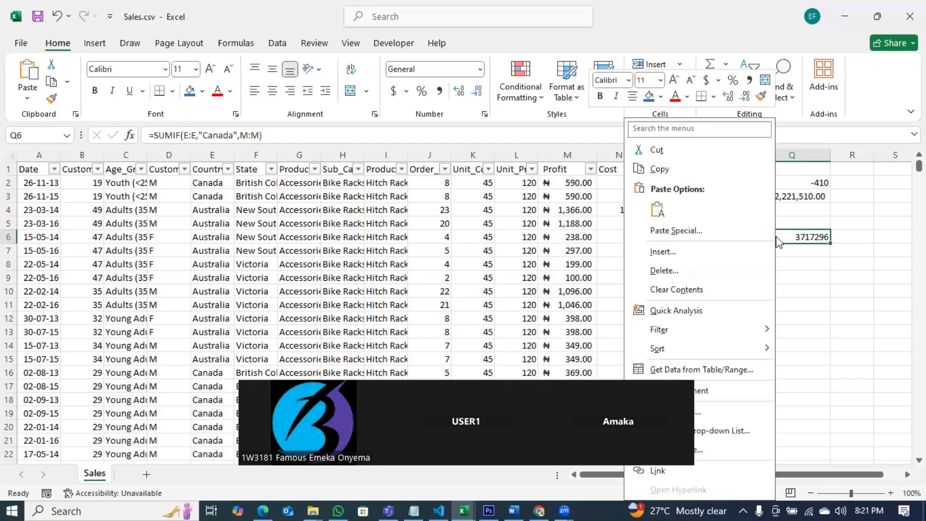
{"action": "left_click", "coordinate": [708, 416]}
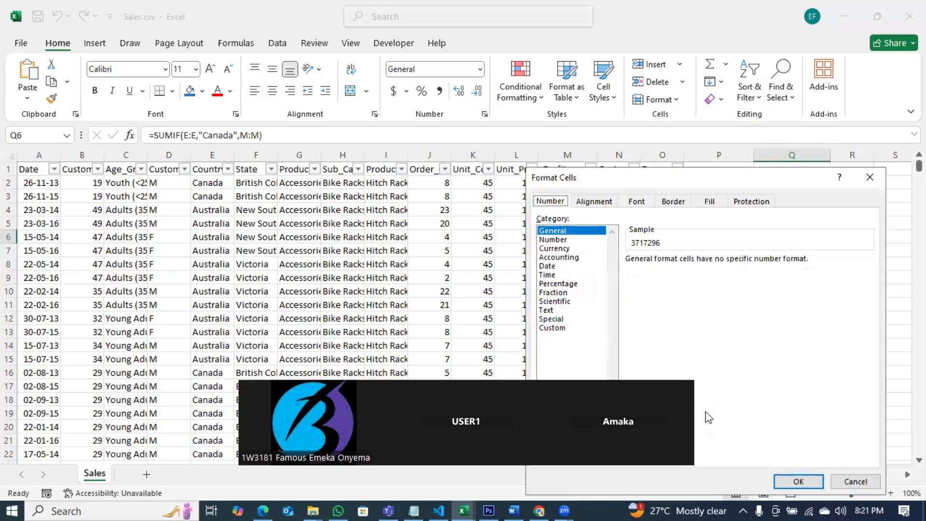
{"action": "left_click", "coordinate": [559, 257]}
{"action": "left_click", "coordinate": [673, 276]}
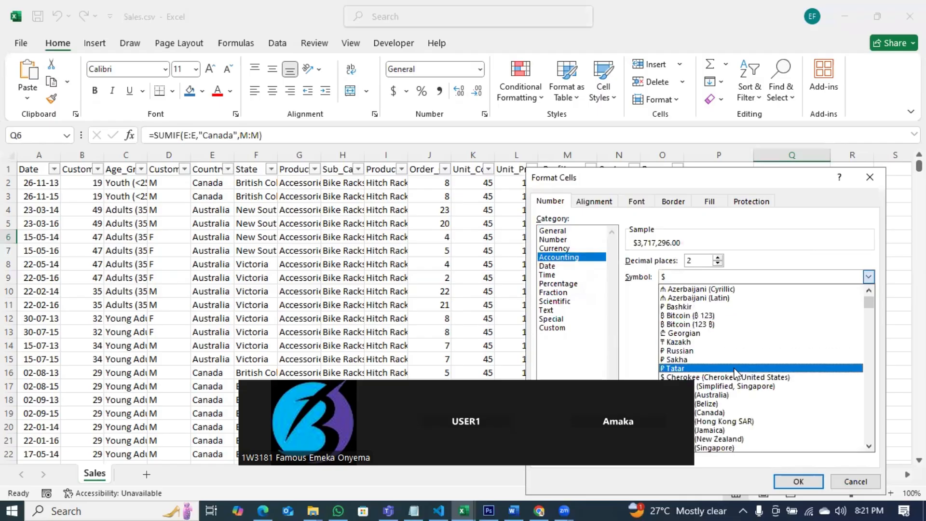
{"action": "scroll", "coordinate": [734, 372], "scroll_direction": "down", "scroll_amount": 10}
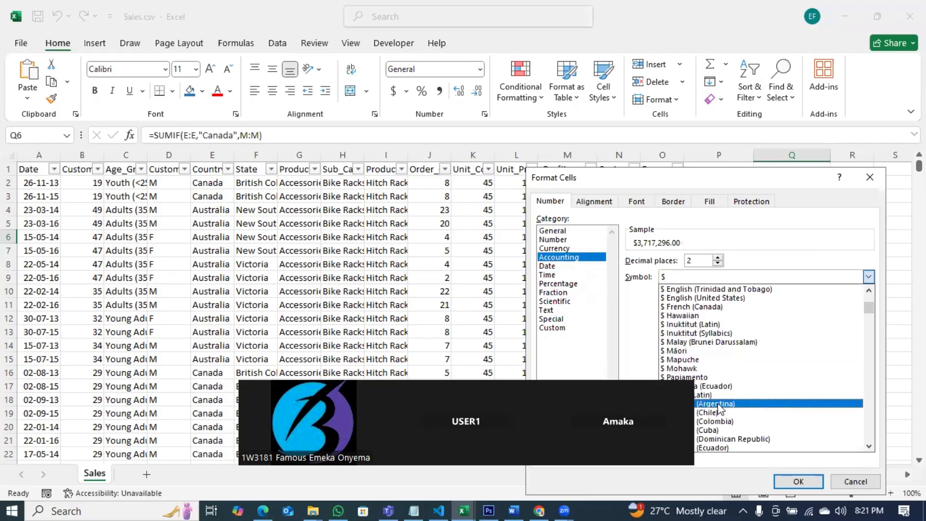
{"action": "scroll", "coordinate": [719, 407], "scroll_direction": "down", "scroll_amount": 8}
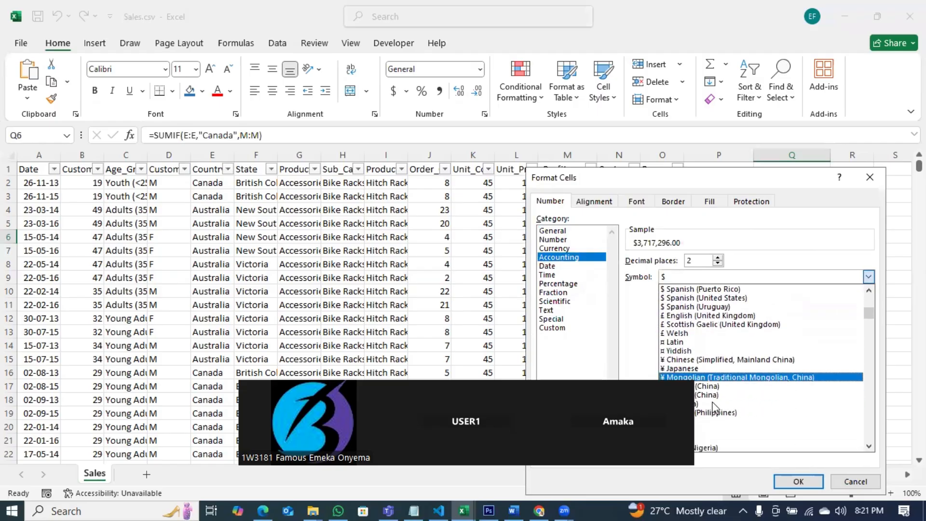
{"action": "left_click", "coordinate": [715, 430]}
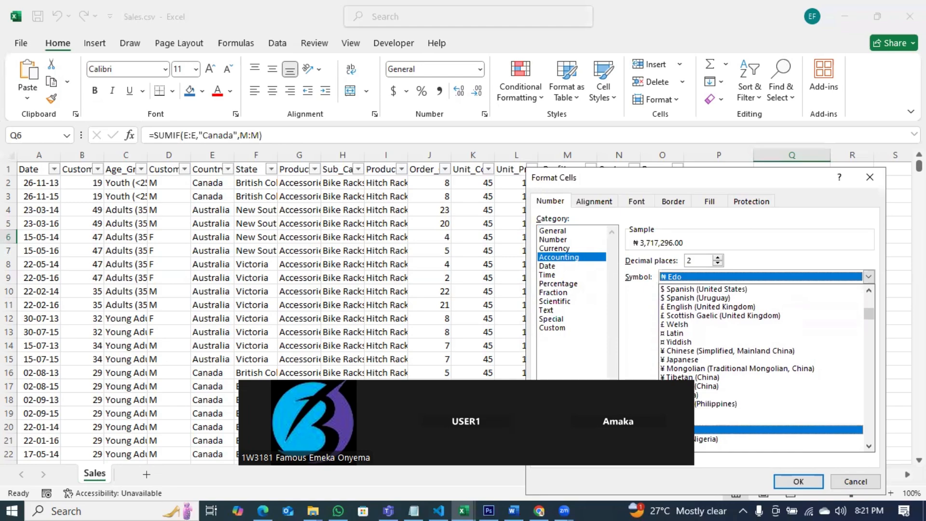
{"action": "left_click", "coordinate": [789, 479]}
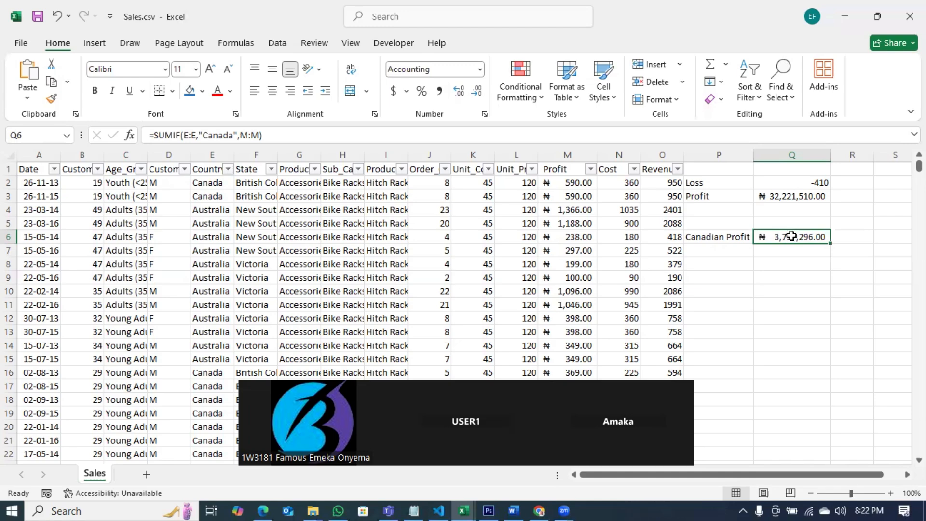
Step: Enter the sample values 5, 10 and -5 in cells Q9, Q10 and Q11
{"action": "left_click", "coordinate": [752, 278]}
{"action": "left_click", "coordinate": [774, 284]}
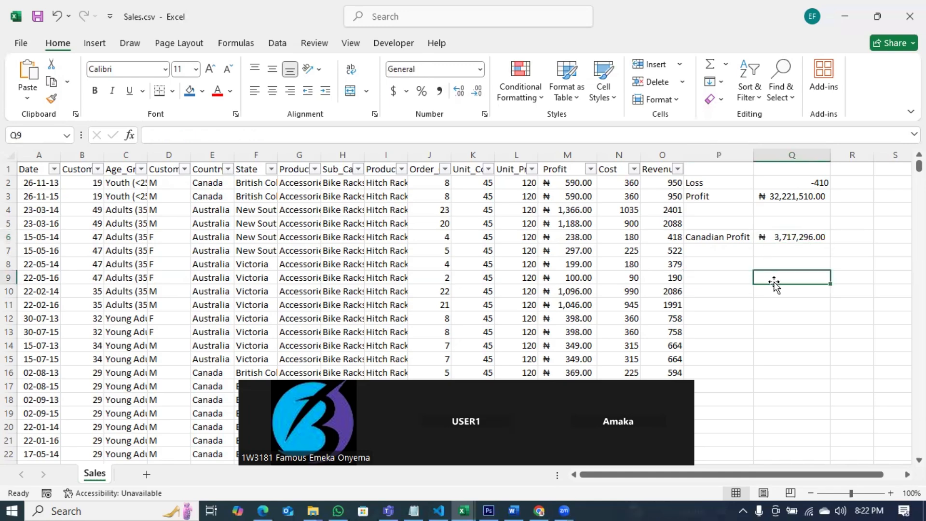
{"action": "type", "text": "5"}
{"action": "key", "text": "Return"}
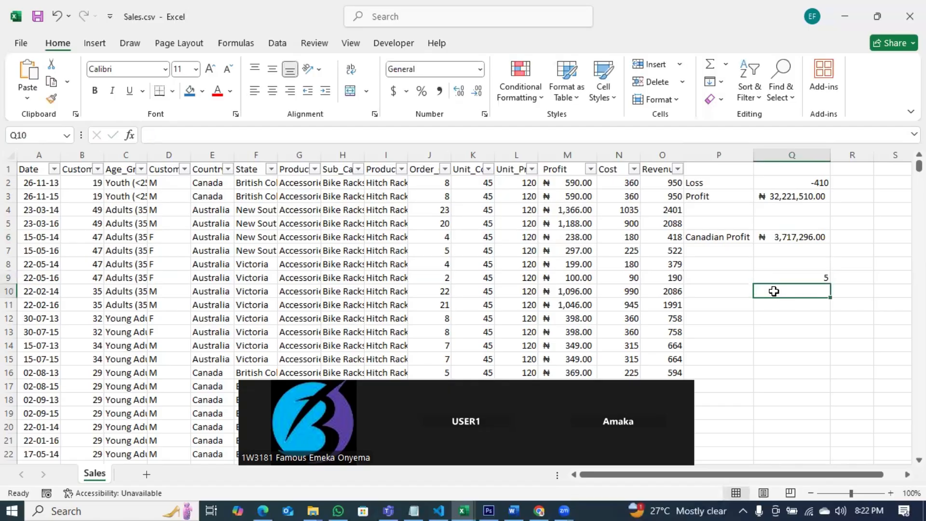
{"action": "type", "text": "10"}
{"action": "key", "text": "Return"}
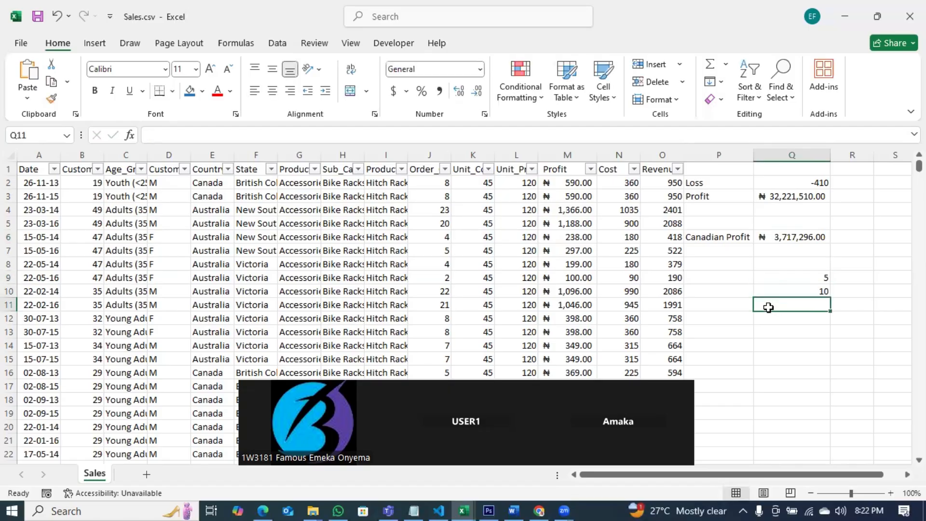
{"action": "type", "text": "-5"}
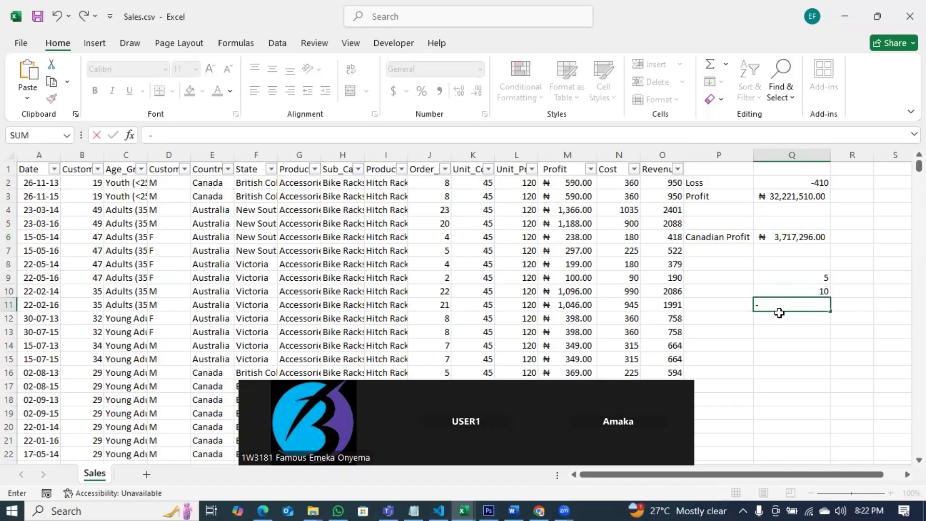
{"action": "left_click", "coordinate": [804, 358]}
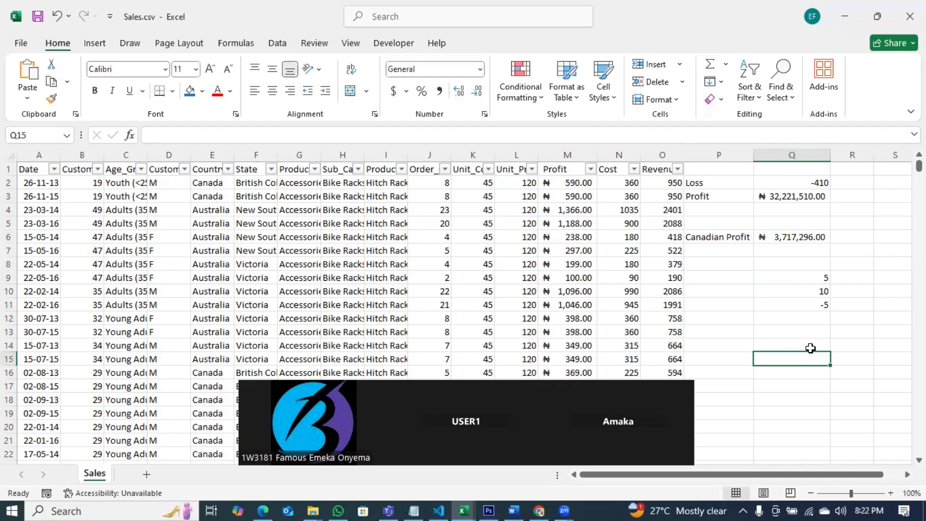
Step: Select Q9:Q10 and examine their total against the value in Q11
{"action": "left_click", "coordinate": [826, 295]}
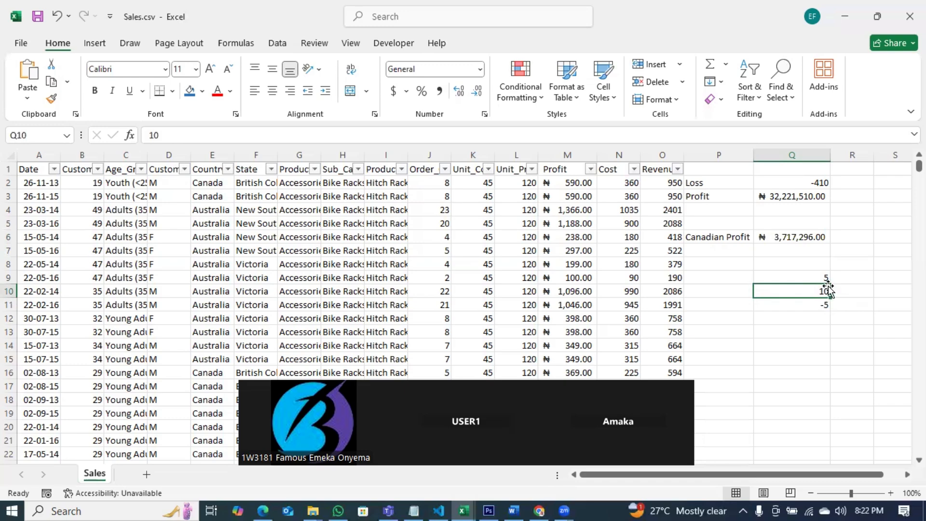
{"action": "left_click", "coordinate": [828, 276]}
{"action": "left_click_drag", "start_coordinate": [828, 277], "coordinate": [820, 295]}
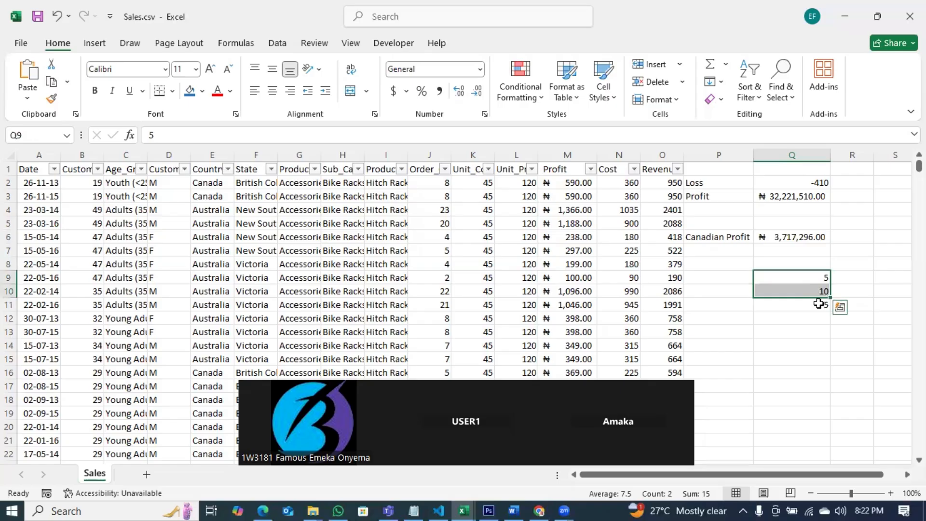
{"action": "left_click", "coordinate": [818, 303]}
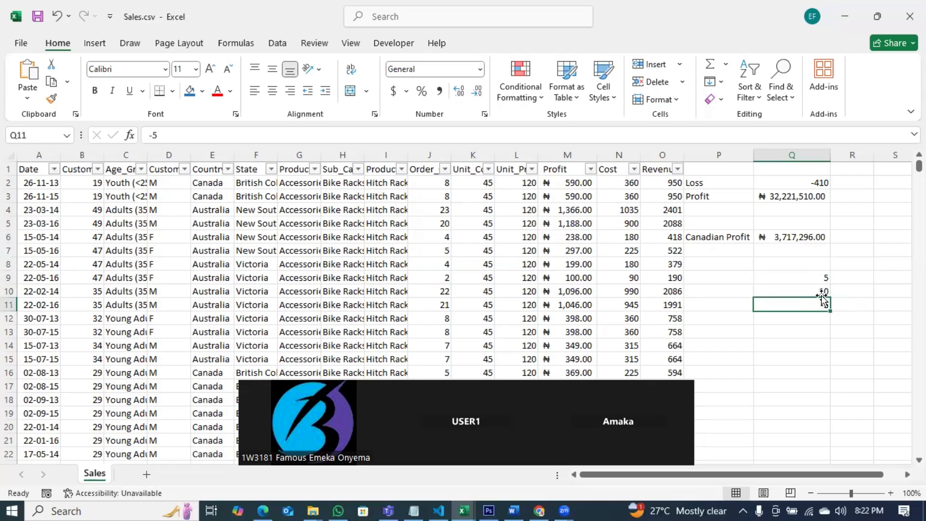
{"action": "left_click", "coordinate": [822, 292]}
{"action": "left_click_drag", "start_coordinate": [821, 276], "coordinate": [820, 288]}
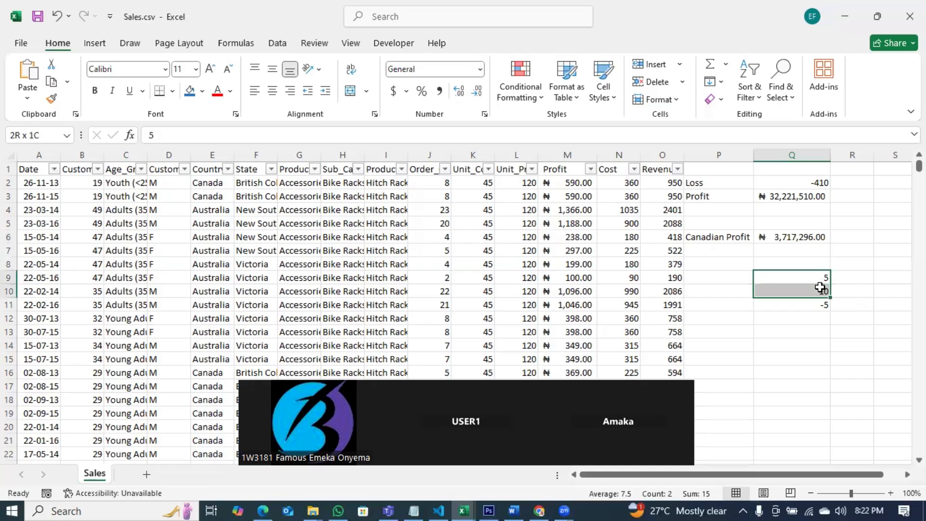
{"action": "left_click", "coordinate": [820, 304]}
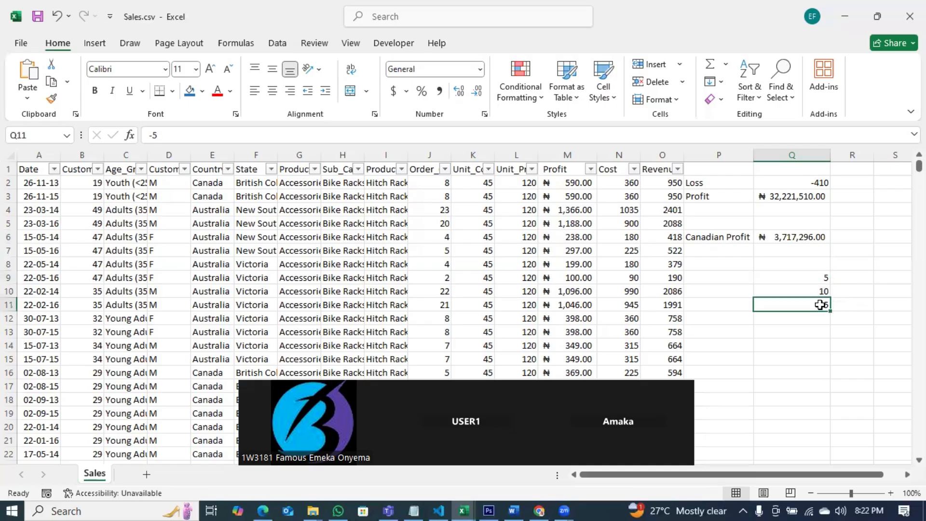
{"action": "left_click", "coordinate": [713, 275]}
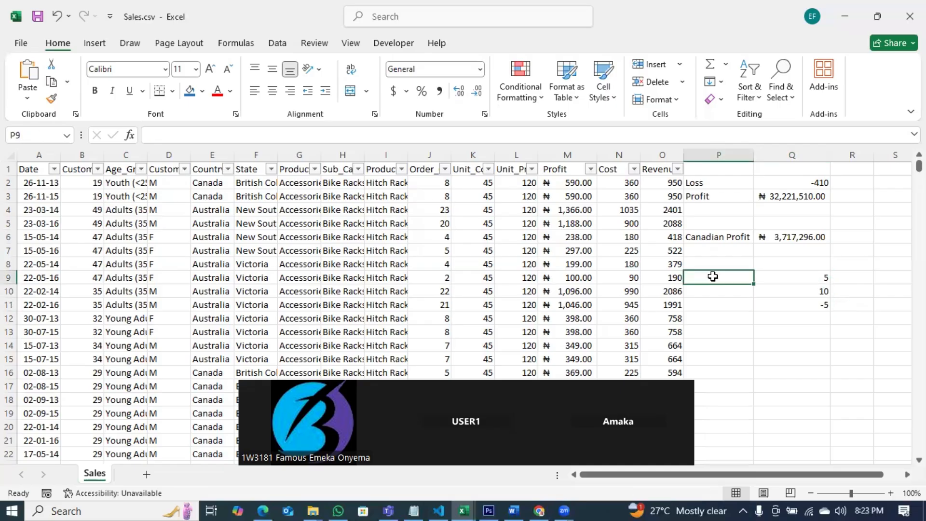
{"action": "type", "text": "Debt"}
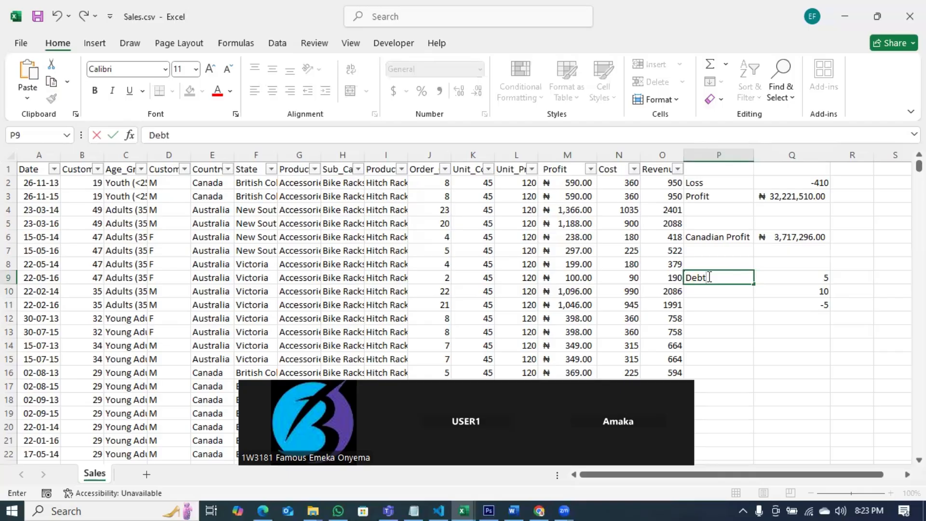
{"action": "key", "text": "BackSpace"}
{"action": "key", "text": "BackSpace"}
{"action": "key", "text": "BackSpace"}
{"action": "key", "text": "BackSpace"}
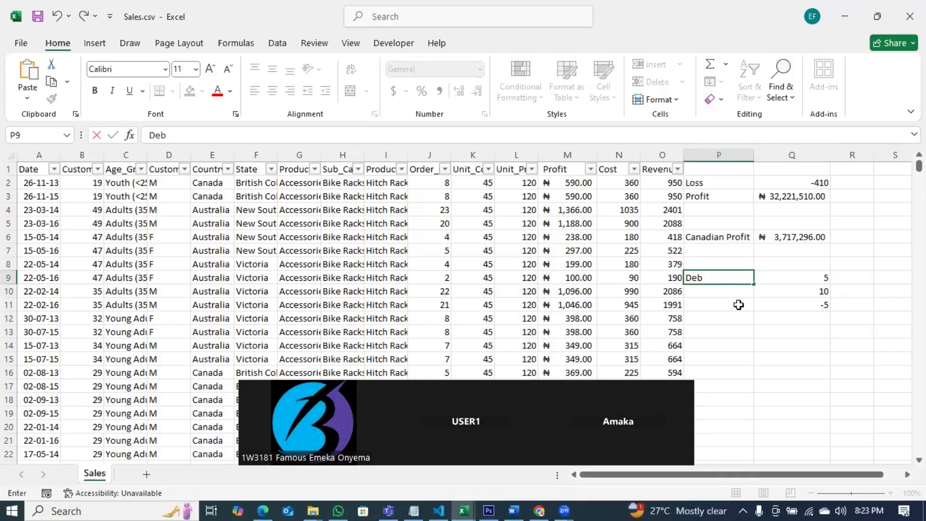
Step: Clear the test entries from cells P9 through Q12
{"action": "left_click", "coordinate": [726, 307]}
{"action": "left_click_drag", "start_coordinate": [740, 278], "coordinate": [817, 313]}
{"action": "key", "text": "Delete"}
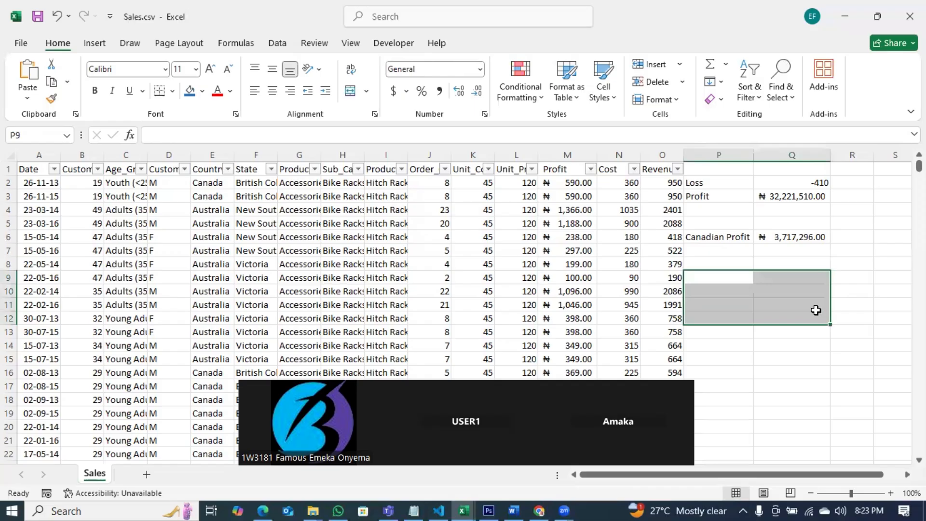
Step: Label cell P8 "Pure Profit"
{"action": "left_click", "coordinate": [722, 260]}
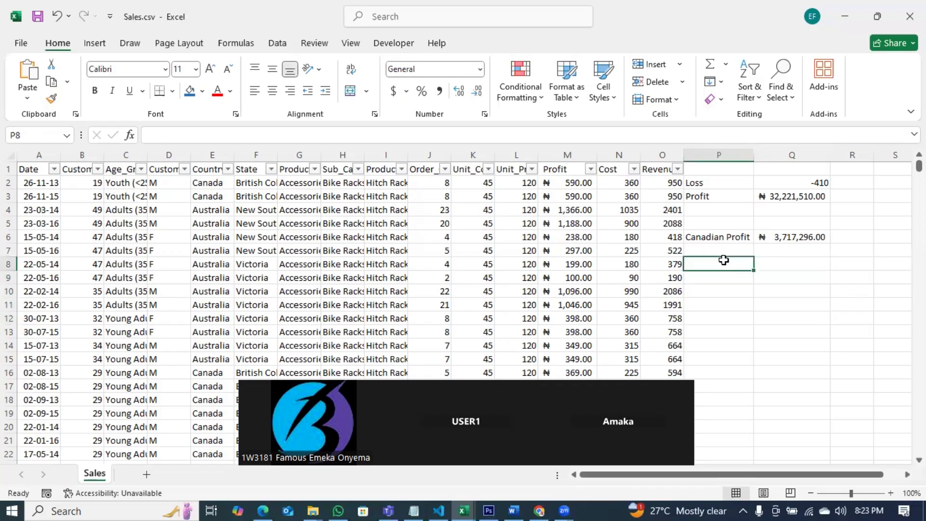
{"action": "type", "text": "Pure "}
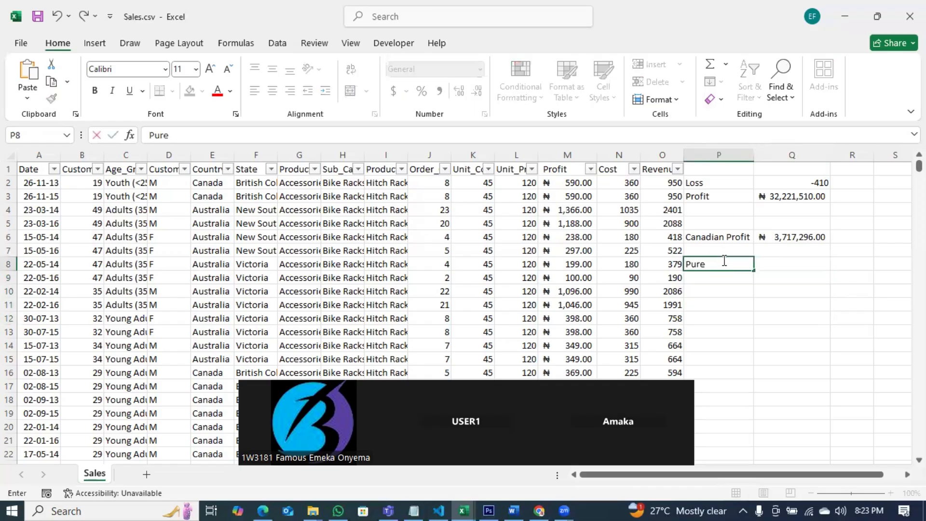
{"action": "type", "text": "Profit"}
{"action": "left_click", "coordinate": [722, 303]}
Step: In Q8, begin a SUMIFS formula summing column M where column E equals "Canada"
{"action": "left_click", "coordinate": [777, 264]}
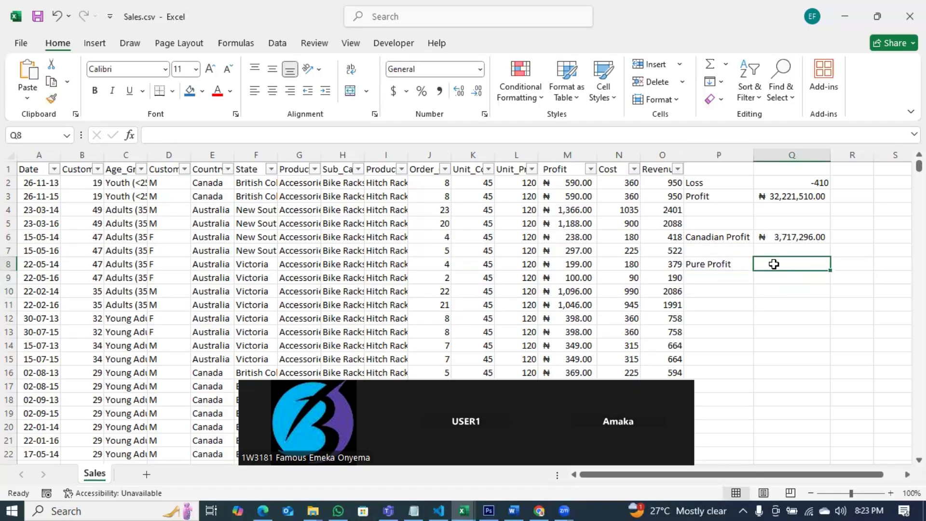
{"action": "type", "text": "=dumif"}
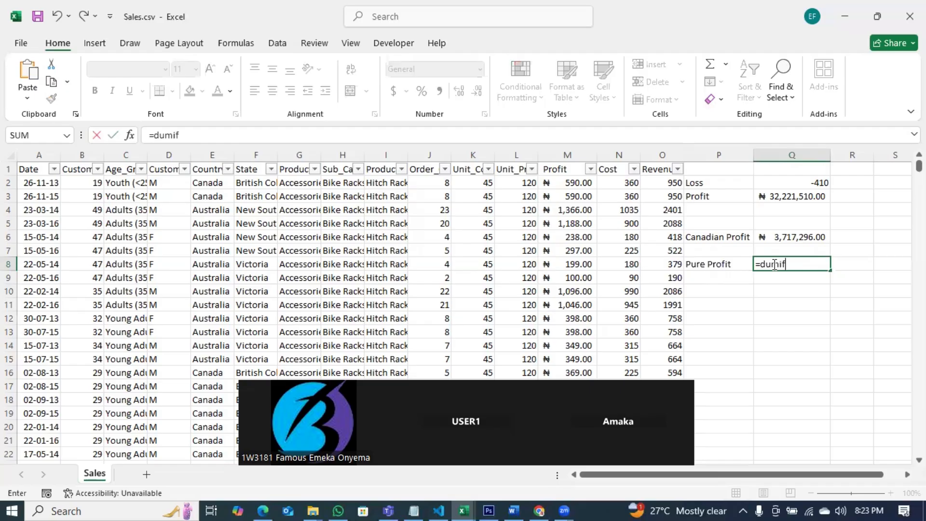
{"action": "key", "text": "BackSpace"}
{"action": "key", "text": "BackSpace"}
{"action": "key", "text": "BackSpace"}
{"action": "key", "text": "BackSpace"}
{"action": "key", "text": "BackSpace"}
{"action": "key", "text": "BackSpace"}
{"action": "type", "text": "s"}
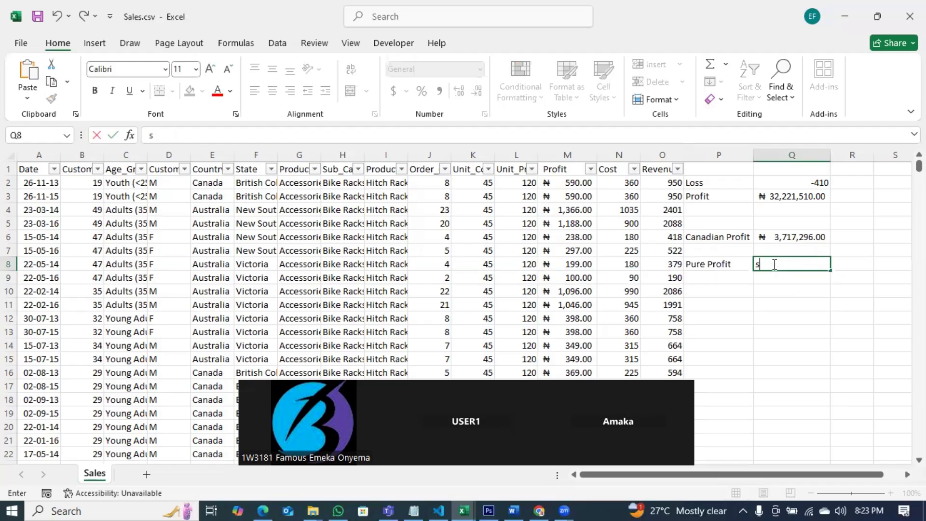
{"action": "type", "text": "=sum"}
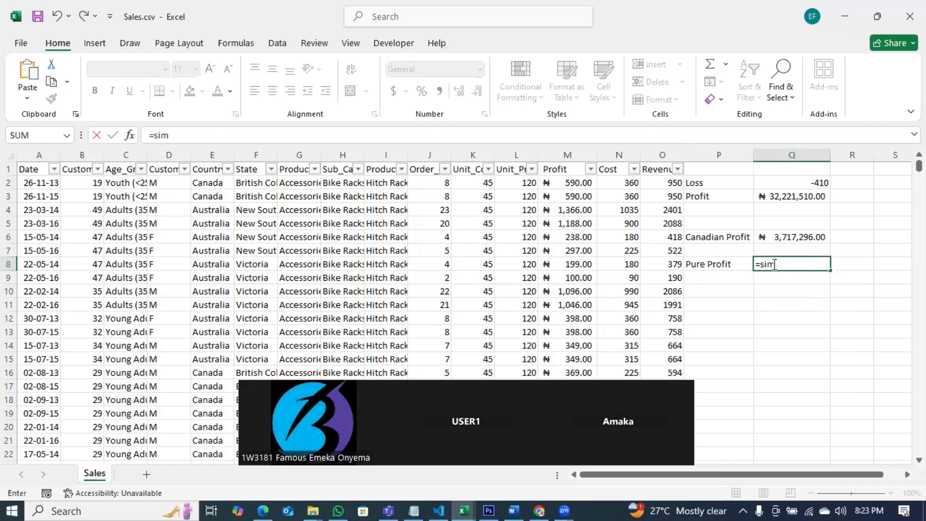
{"action": "key", "text": "BackSpace"}
{"action": "key", "text": "BackSpace"}
{"action": "type", "text": "u"}
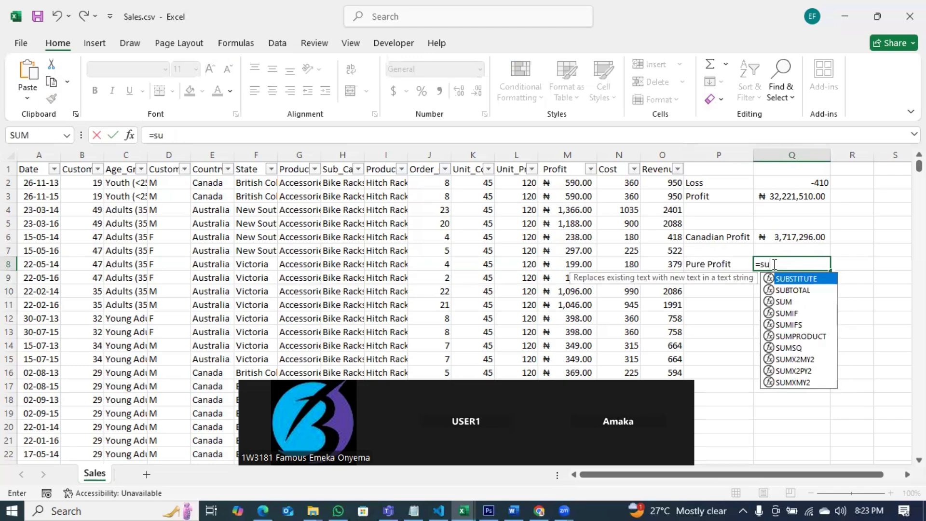
{"action": "type", "text": "mif"}
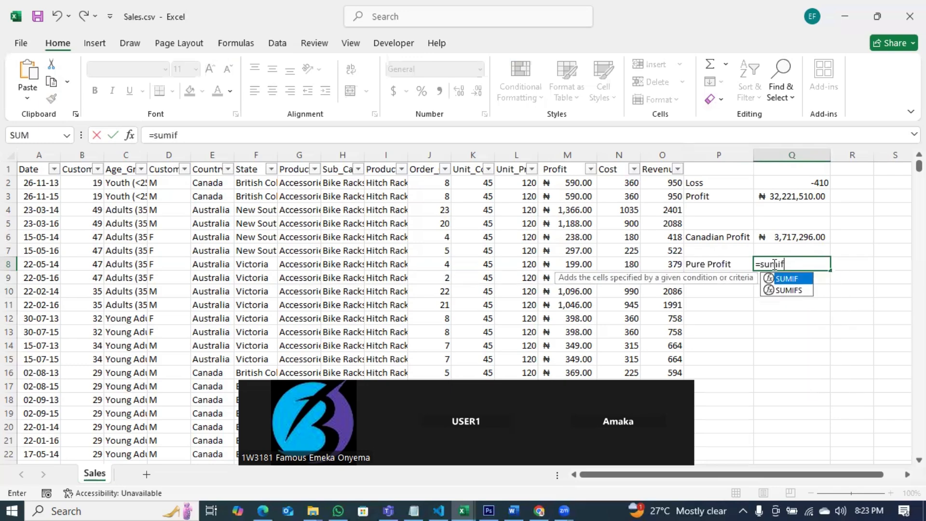
{"action": "double_click", "coordinate": [795, 290]}
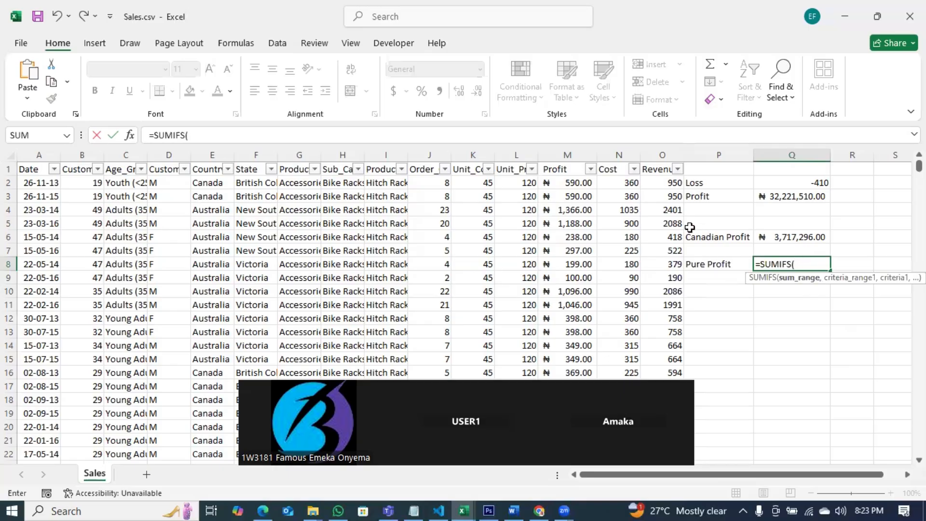
{"action": "left_click", "coordinate": [559, 147]}
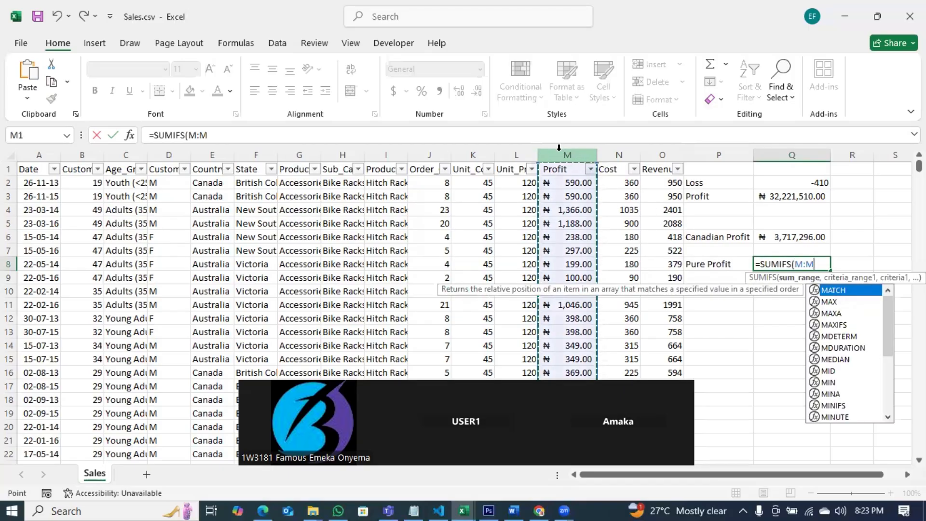
{"action": "type", "text": ","}
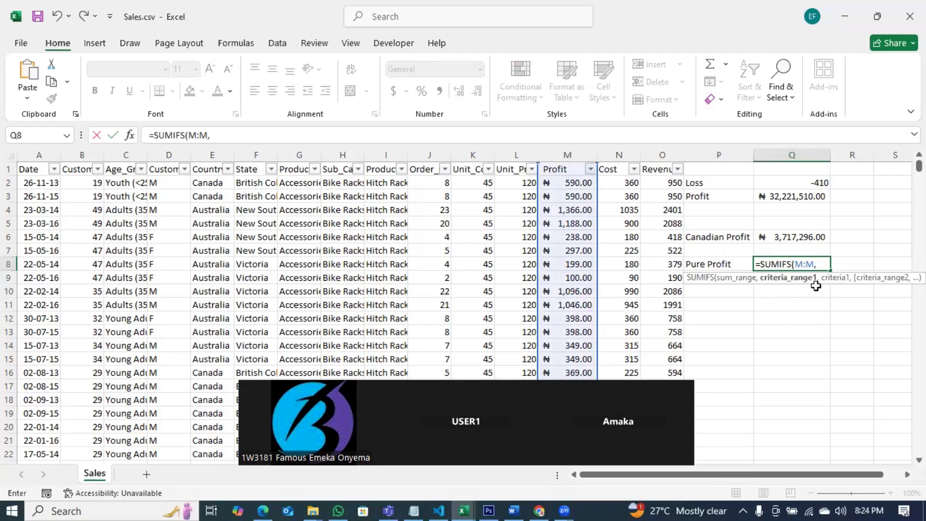
{"action": "left_click", "coordinate": [207, 153]}
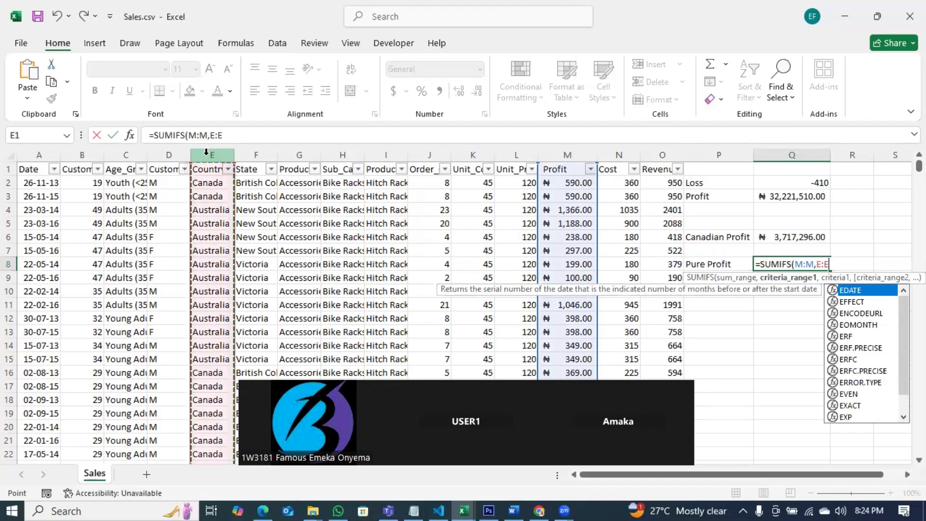
{"action": "type", "text": ","}
{"action": "type", "text": "\"Cabnada"}
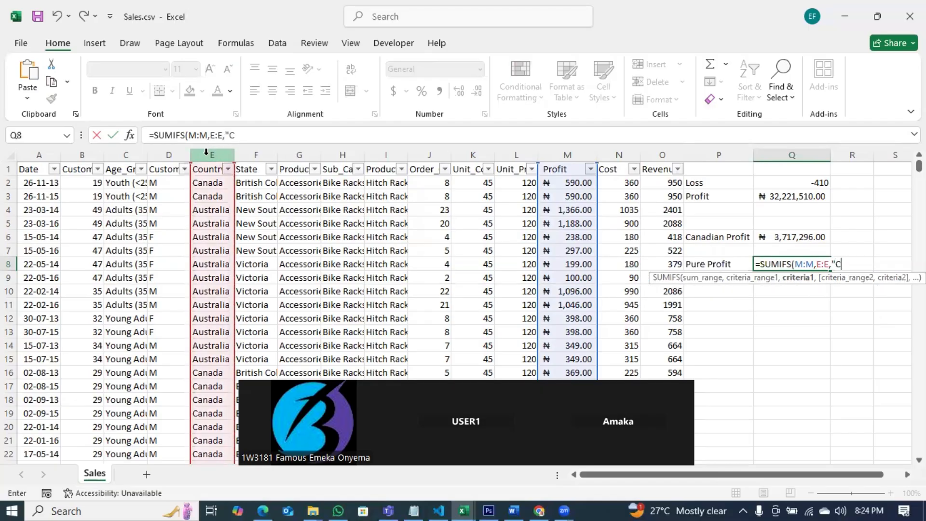
{"action": "key", "text": "BackSpace"}
{"action": "key", "text": "BackSpace"}
{"action": "key", "text": "BackSpace"}
{"action": "key", "text": "BackSpace"}
{"action": "key", "text": "BackSpace"}
{"action": "type", "text": "nada\","}
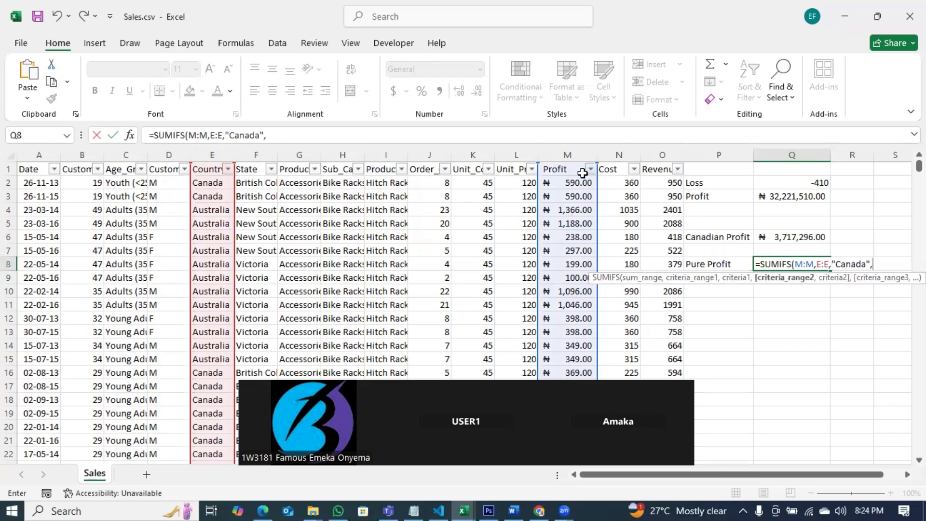
Step: Add a second criterion requiring column M to be greater than 0 and enter the formula
{"action": "left_click", "coordinate": [576, 152]}
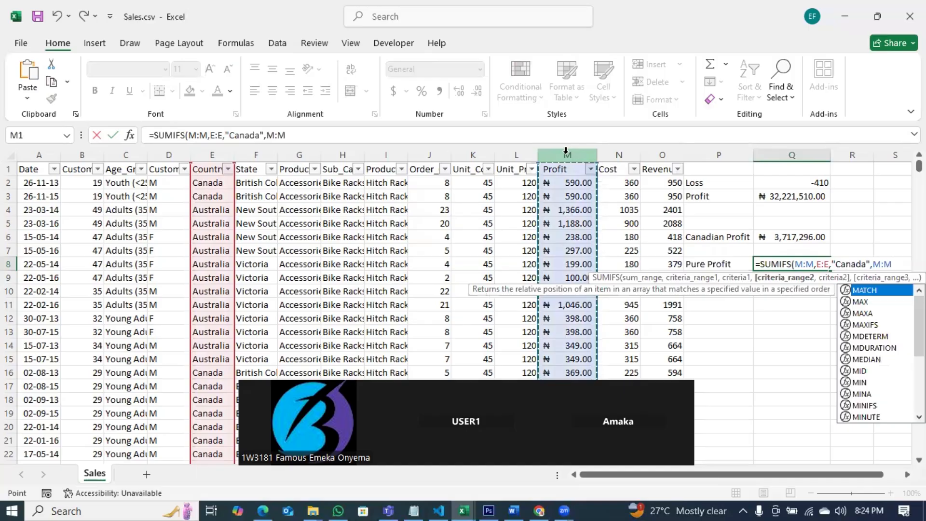
{"action": "type", "text": ",\""}
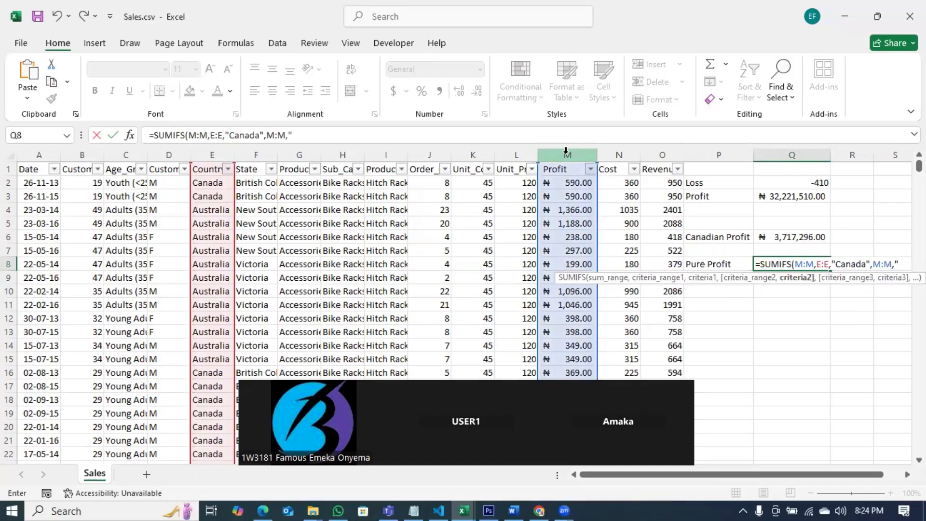
{"action": "type", "text": ">0\")"}
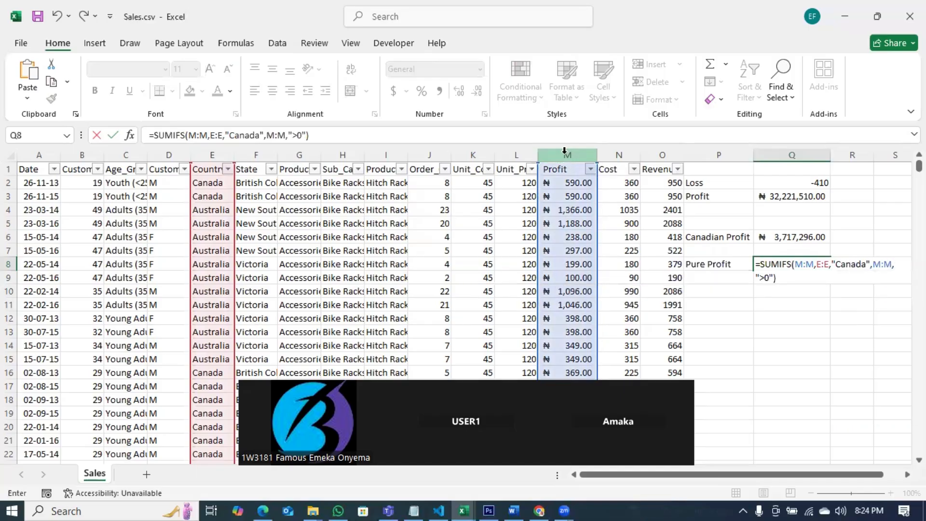
{"action": "left_click_drag", "start_coordinate": [786, 475], "coordinate": [808, 479]}
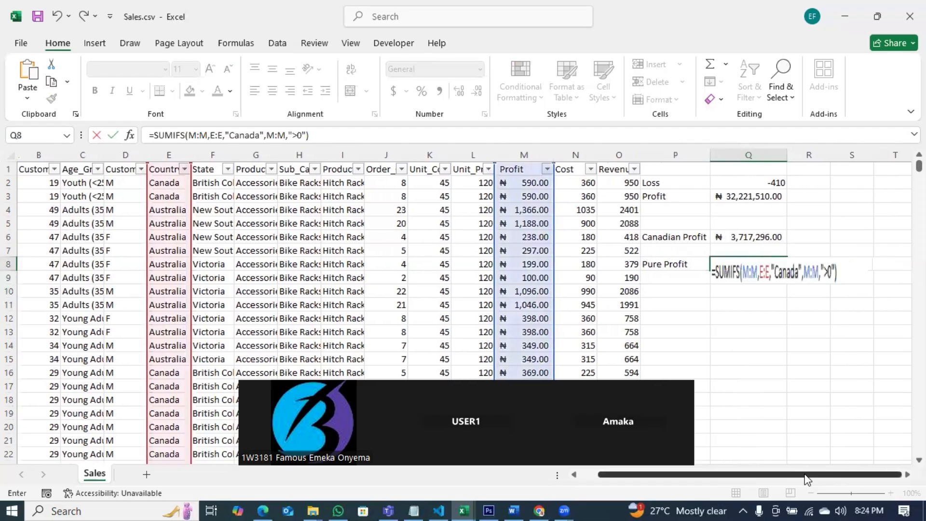
{"action": "key", "text": "Return"}
Step: Reopen the SUMIFS formula in Q8 to review its arguments
{"action": "left_click", "coordinate": [750, 264]}
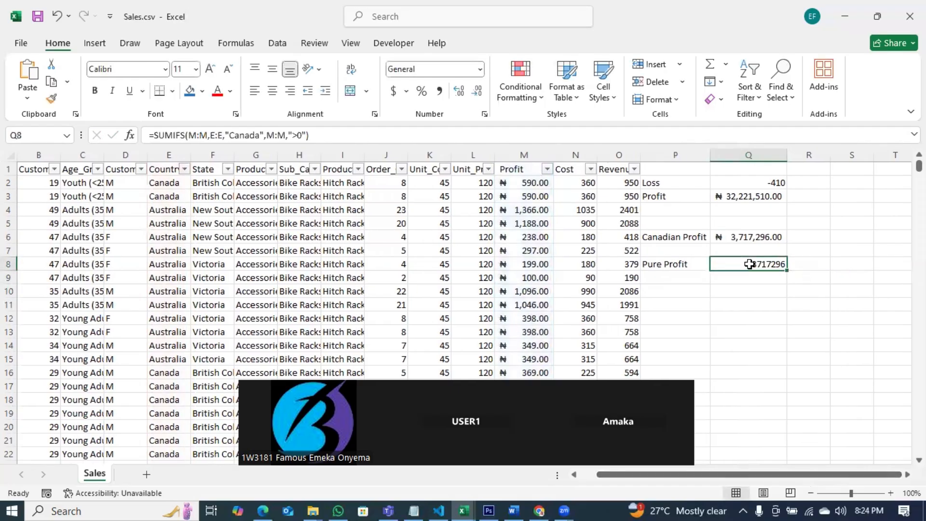
{"action": "double_click", "coordinate": [750, 264]}
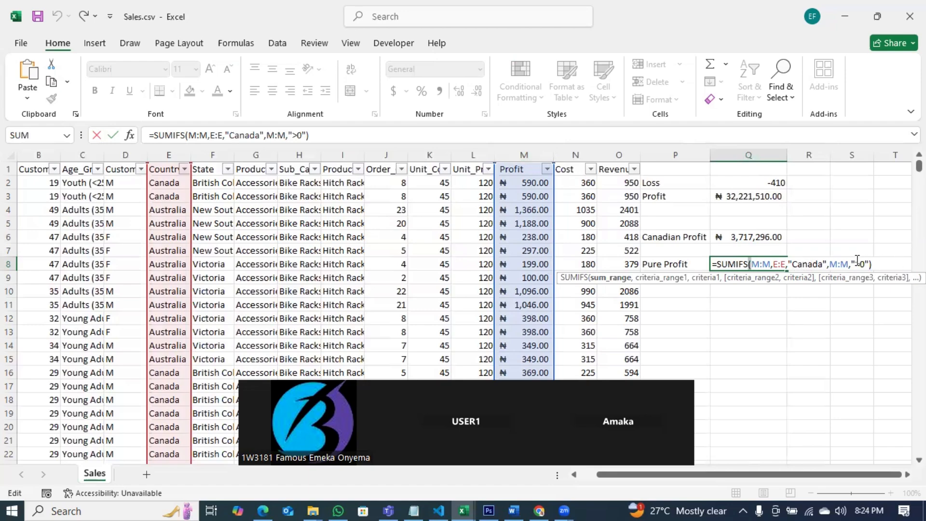
{"action": "key", "text": "Return"}
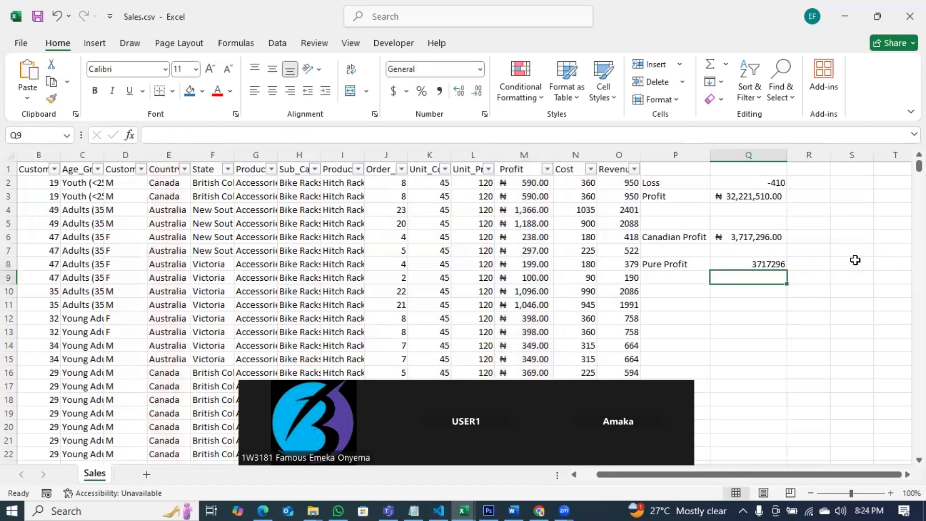
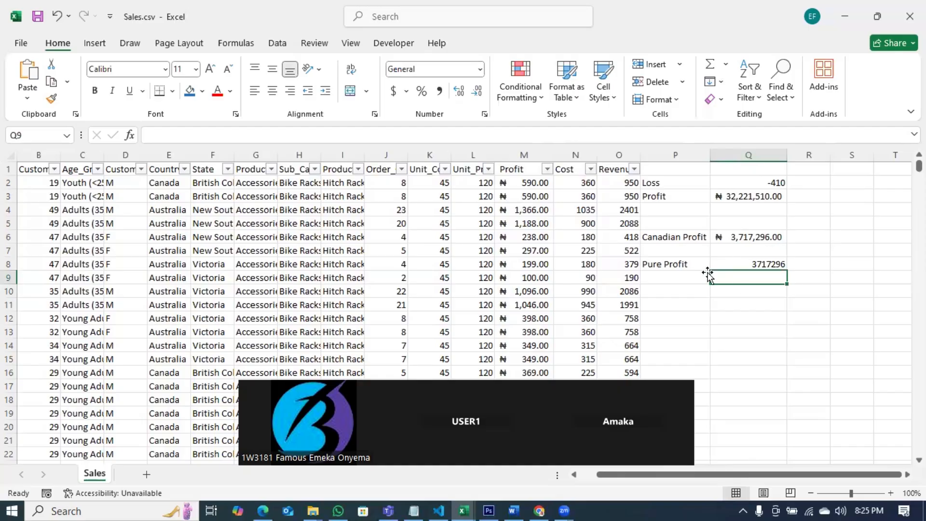
Step: Relabel cell P8 as "Gross Profit"
{"action": "left_click", "coordinate": [682, 265]}
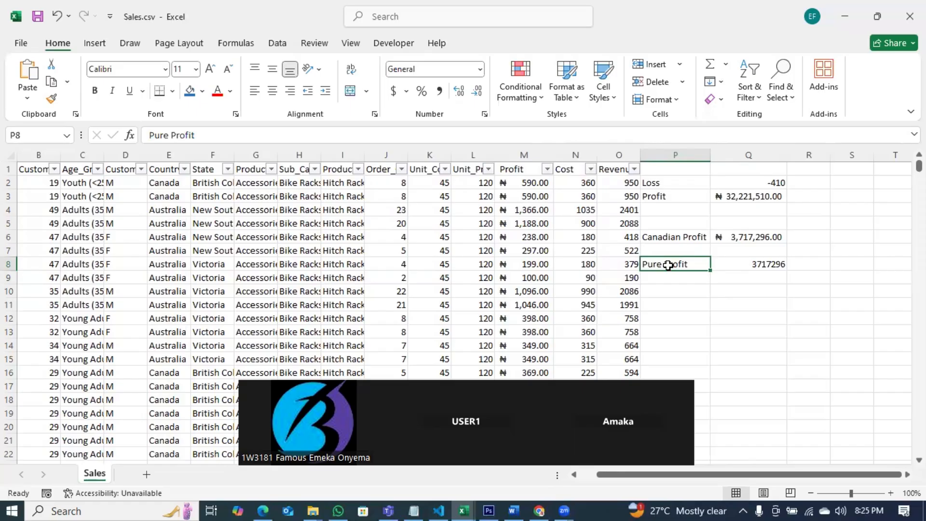
{"action": "type", "text": "Gross"}
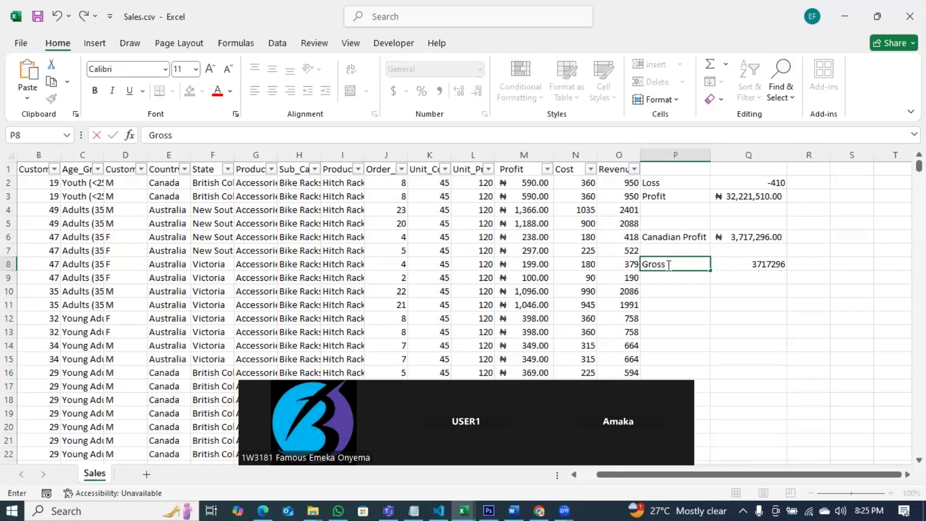
{"action": "type", "text": " Profit"}
{"action": "left_click", "coordinate": [693, 330]}
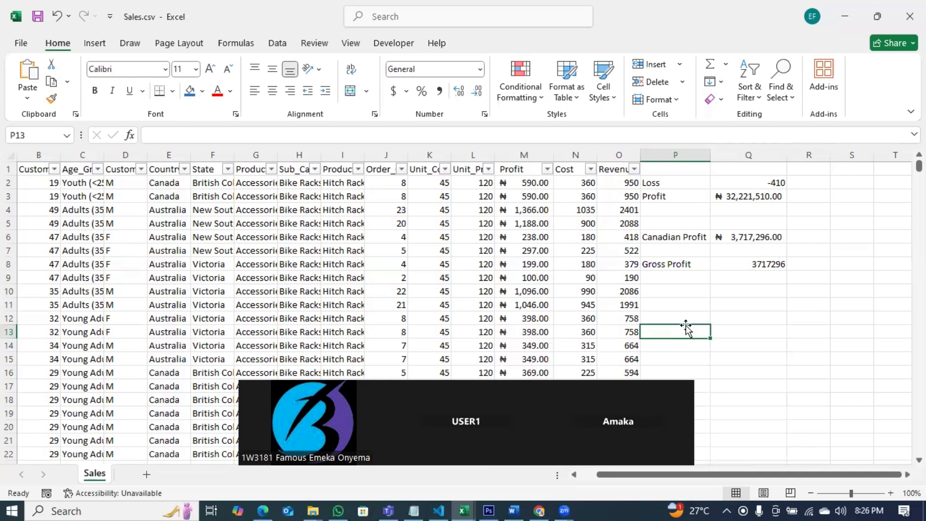
Step: Label cell P9 "Net profit"
{"action": "left_click", "coordinate": [696, 265]}
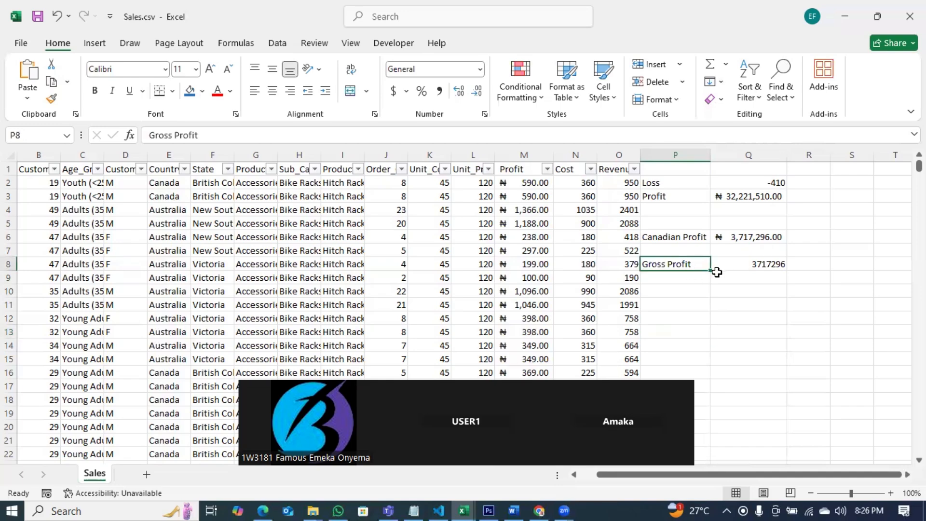
{"action": "left_click", "coordinate": [672, 288]}
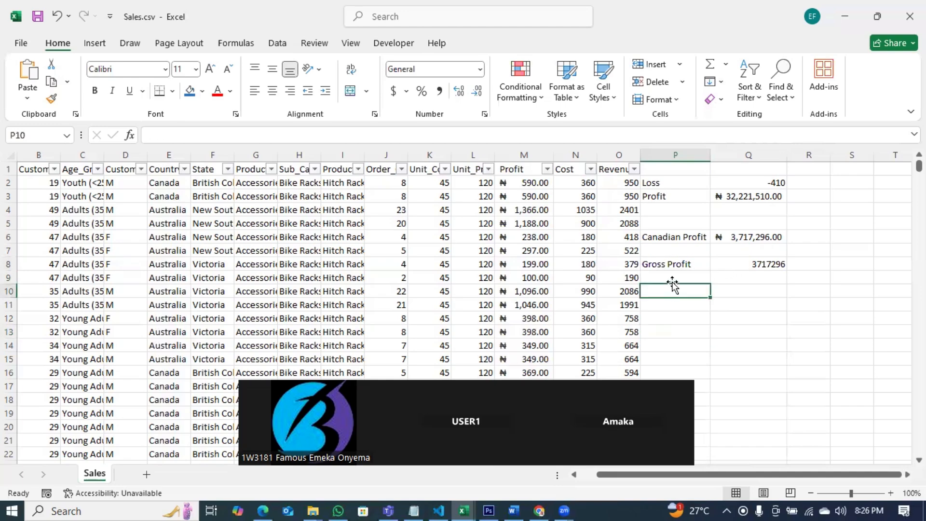
{"action": "double_click", "coordinate": [676, 277]}
{"action": "type", "text": "Net profit"}
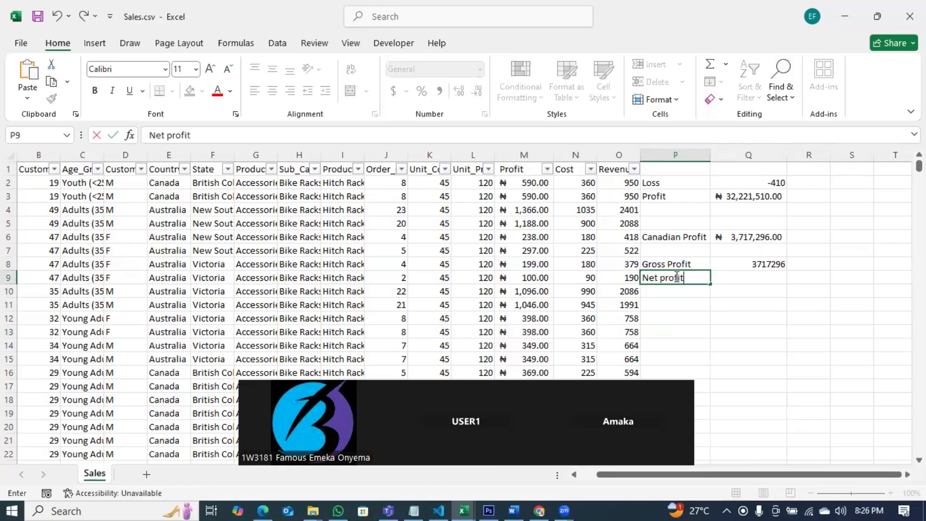
{"action": "left_click", "coordinate": [727, 277]}
{"action": "double_click", "coordinate": [729, 278]}
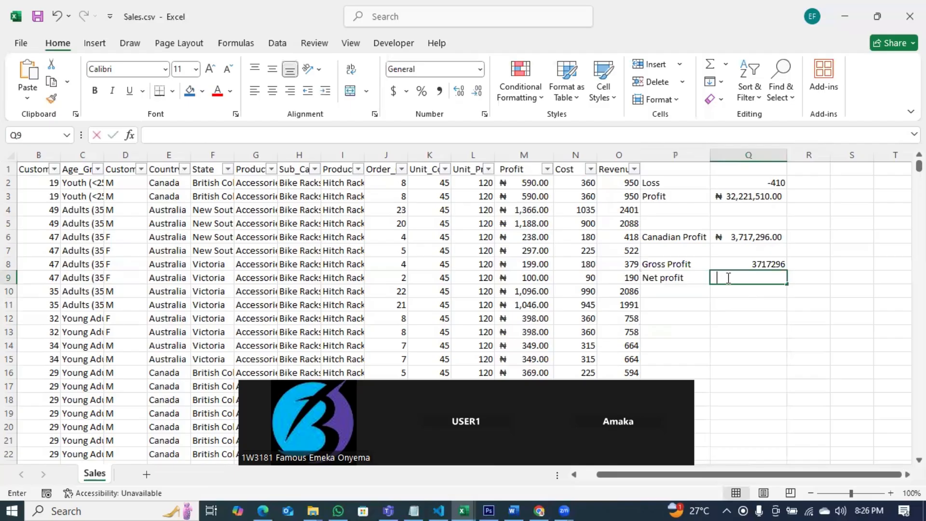
{"action": "type", "text": "="}
{"action": "key", "text": "Escape"}
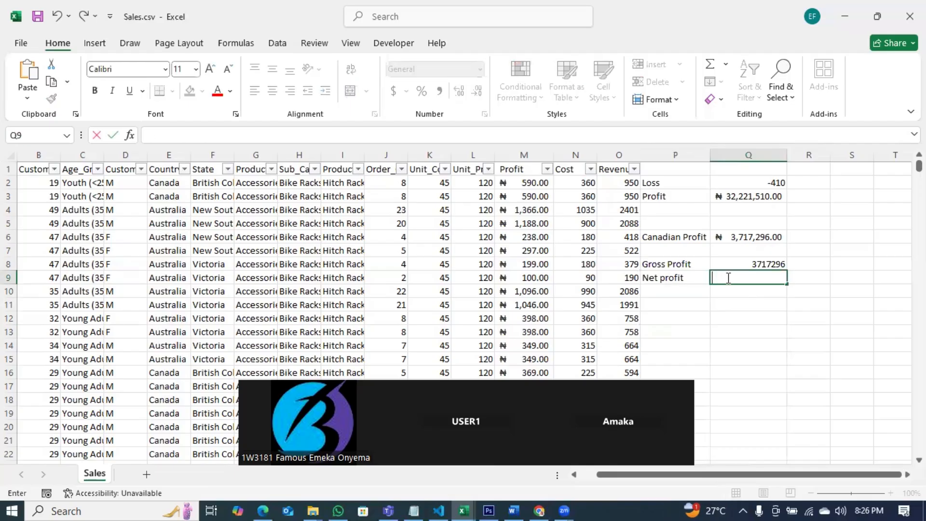
Step: Label cell P9 "Loss" and move to Q9
{"action": "left_click", "coordinate": [656, 278]}
{"action": "type", "text": "Loss"}
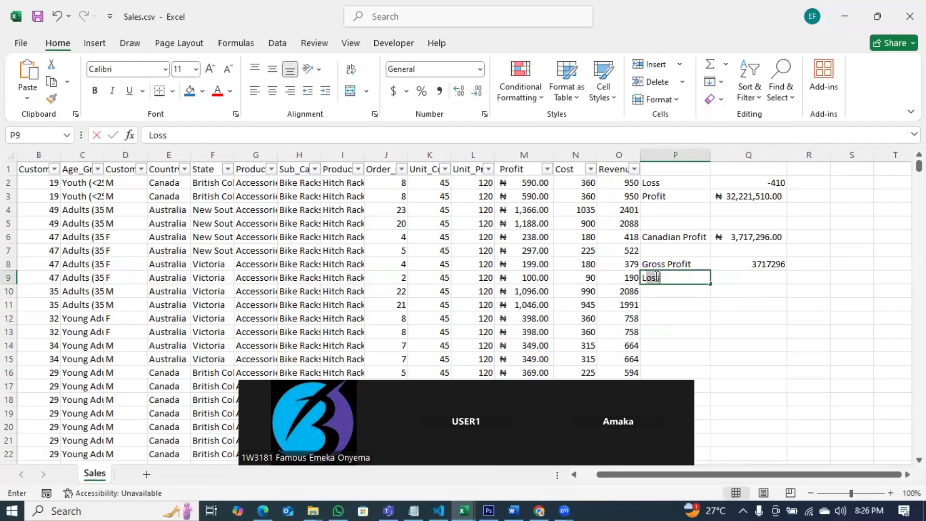
{"action": "key", "text": "Tab"}
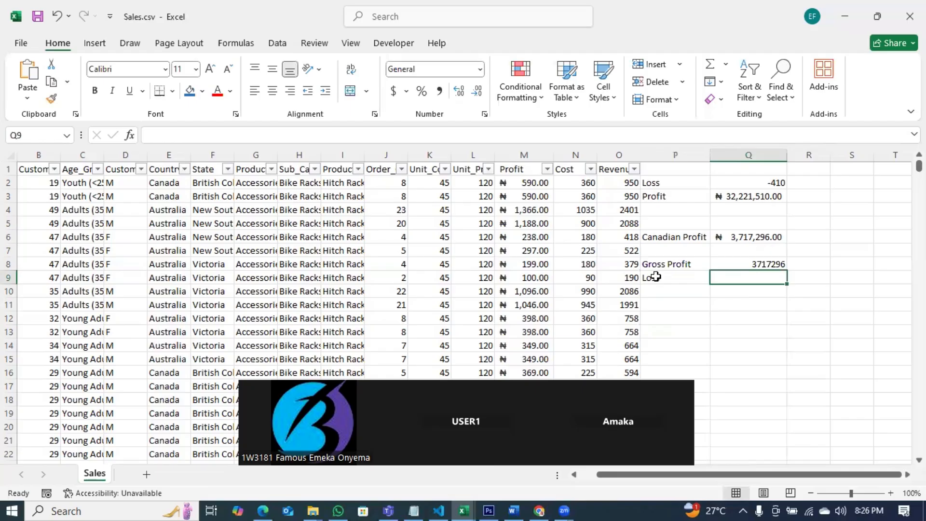
Step: In Q9, begin a SUMIFS formula summing column M where column E equals "Canada"
{"action": "type", "text": "=sumi"}
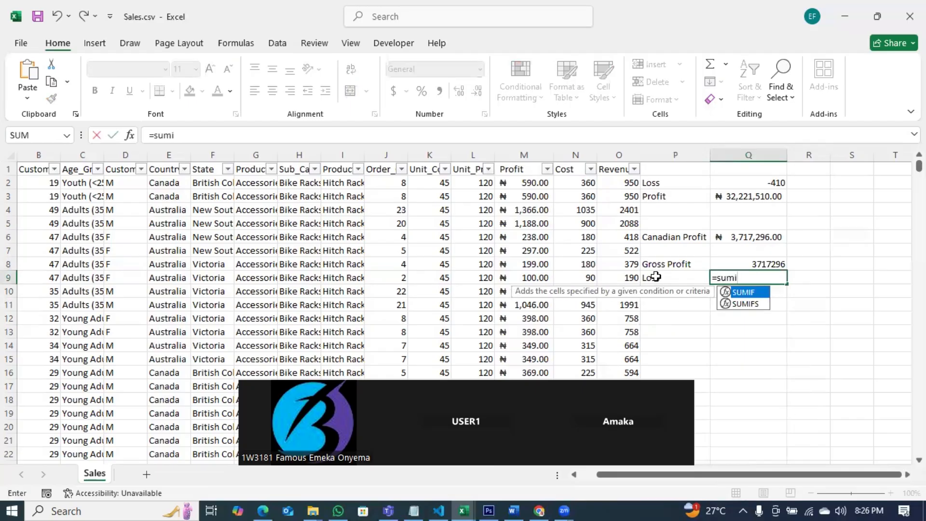
{"action": "key", "text": "Down"}
{"action": "key", "text": "Tab"}
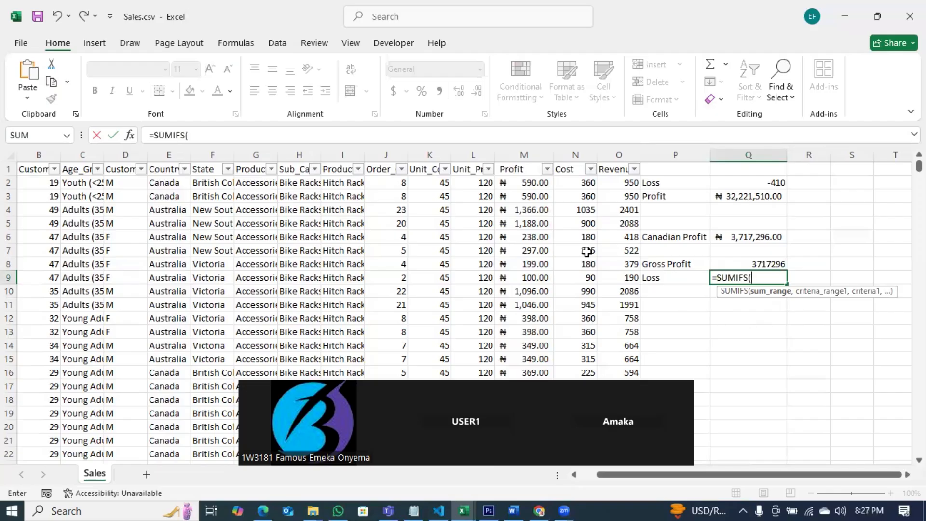
{"action": "left_click", "coordinate": [522, 153]}
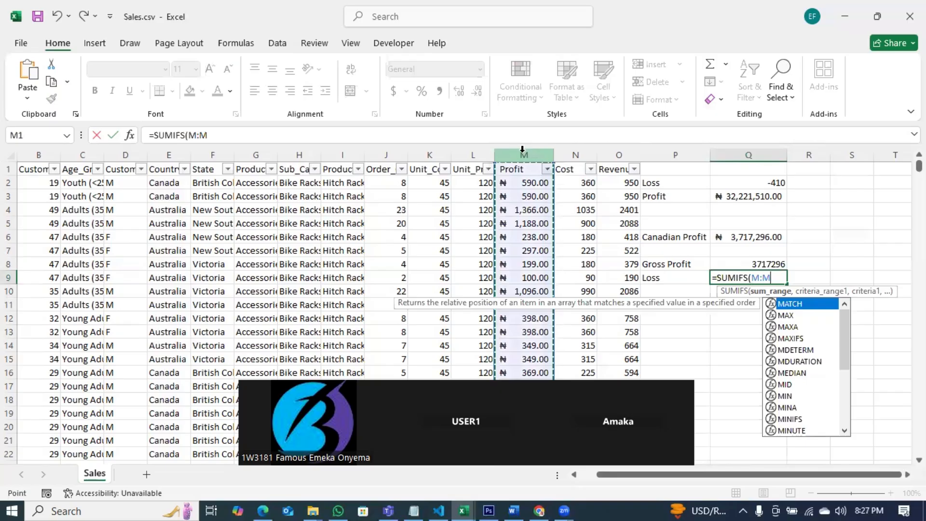
{"action": "type", "text": ","}
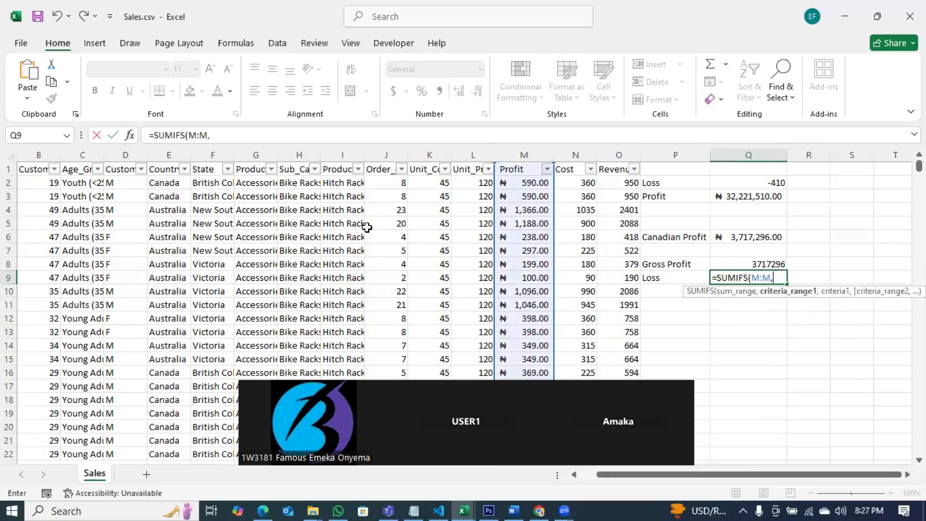
{"action": "left_click", "coordinate": [170, 153]}
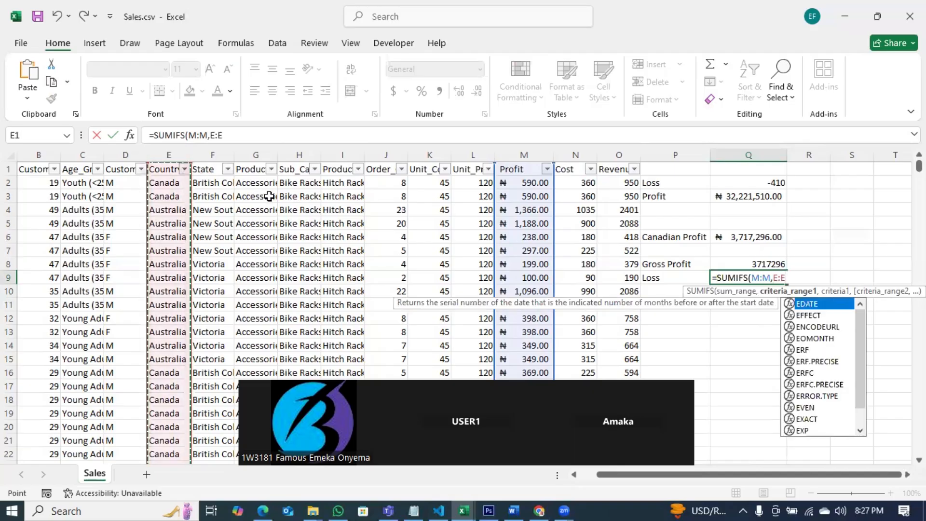
{"action": "type", "text": ",\"C"}
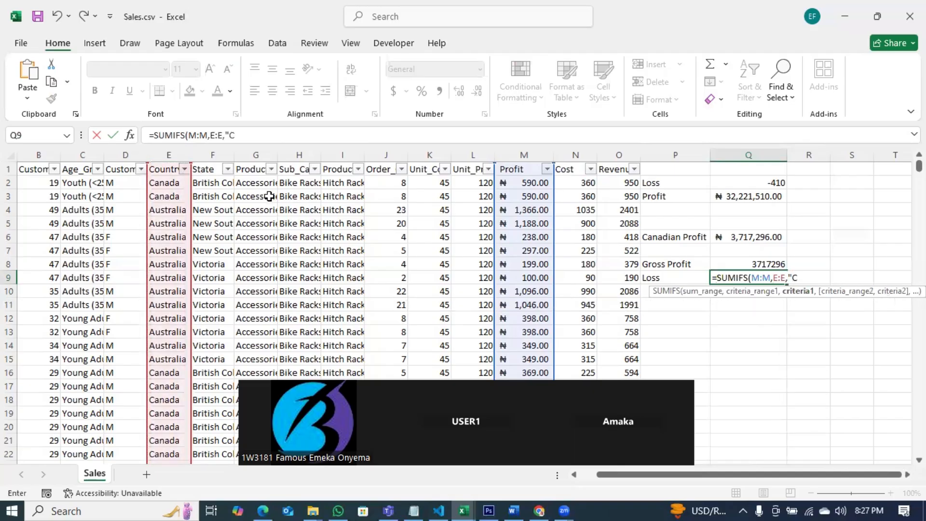
{"action": "type", "text": "anada\","}
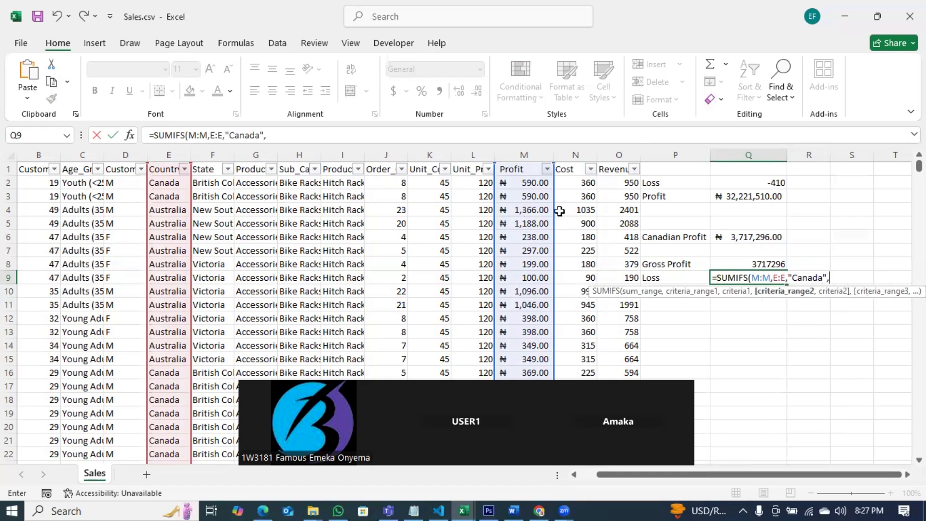
Step: Add a second criterion requiring column M to be less than 0 and enter the formula
{"action": "left_click", "coordinate": [520, 154]}
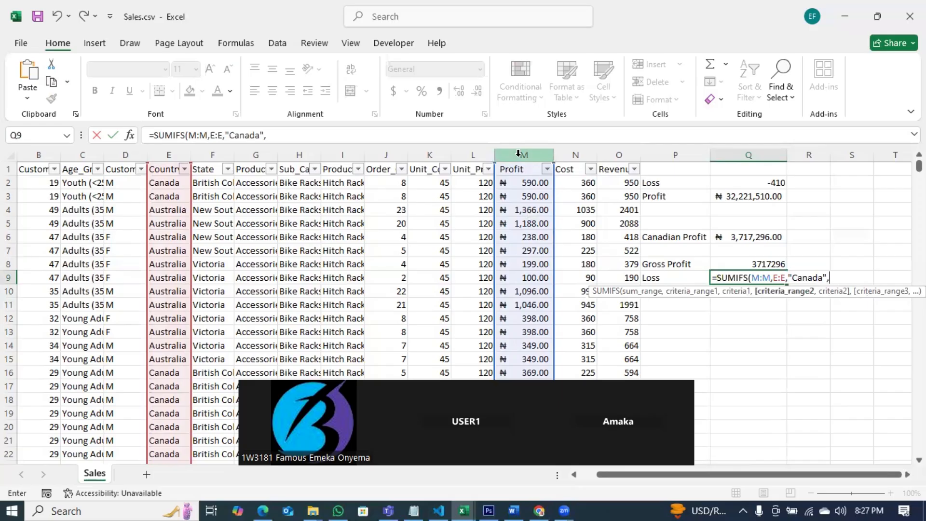
{"action": "left_click", "coordinate": [518, 154]}
{"action": "type", "text": ","}
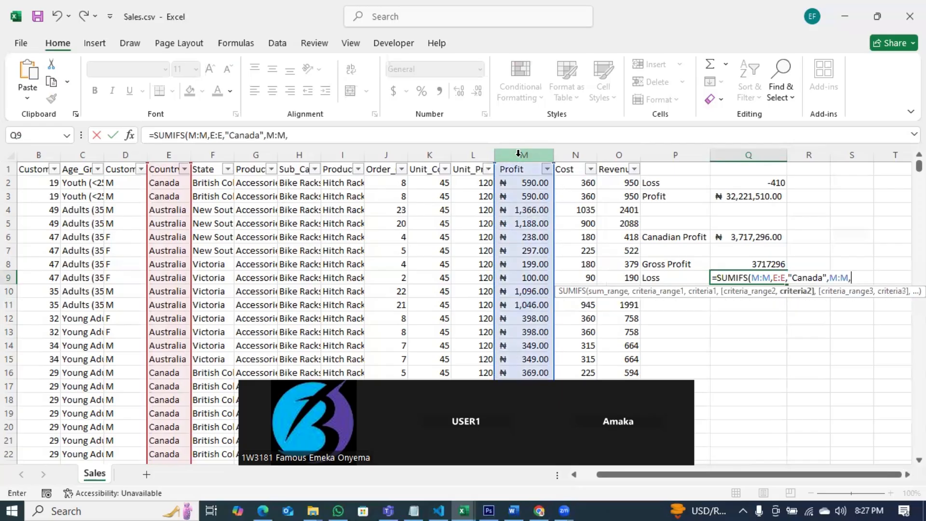
{"action": "type", "text": "\"<0\")"}
{"action": "key", "text": "Return"}
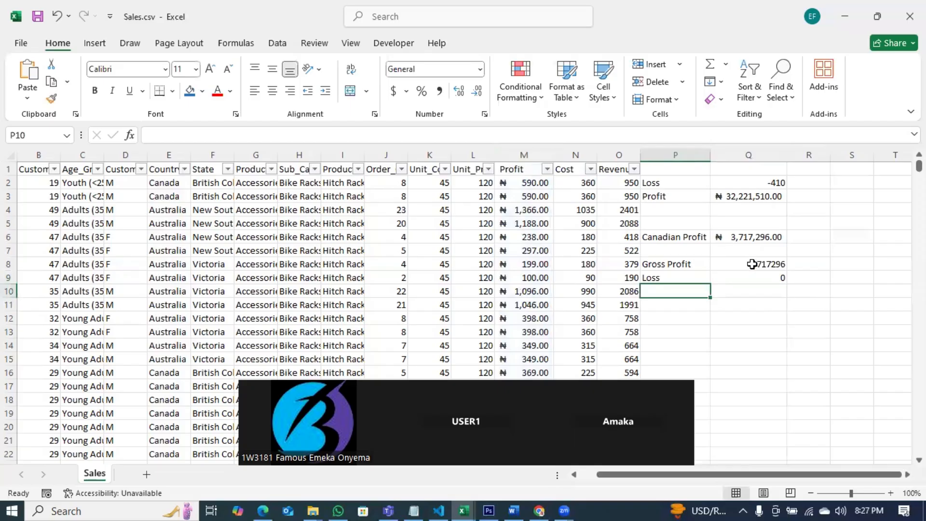
Step: Label cell P10 "Net Profit"
{"action": "left_click", "coordinate": [752, 279]}
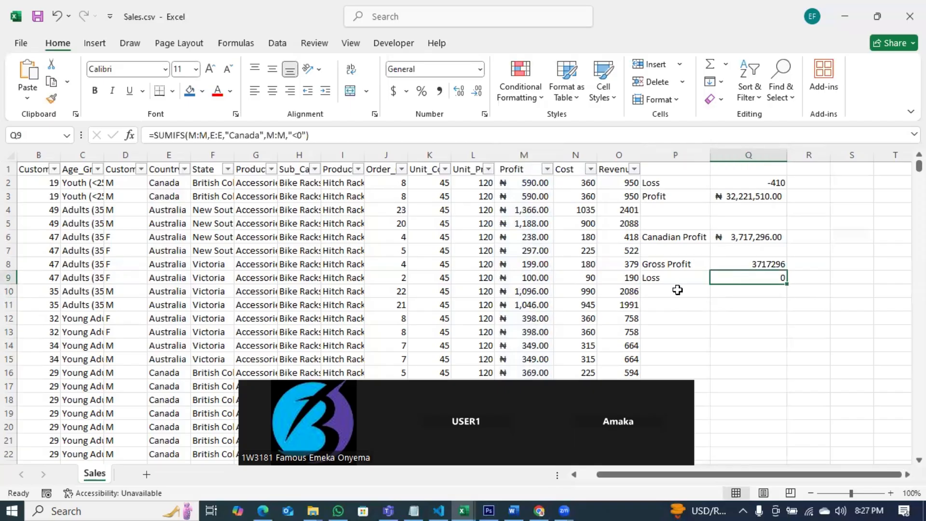
{"action": "left_click", "coordinate": [671, 292]}
{"action": "type", "text": "Net"}
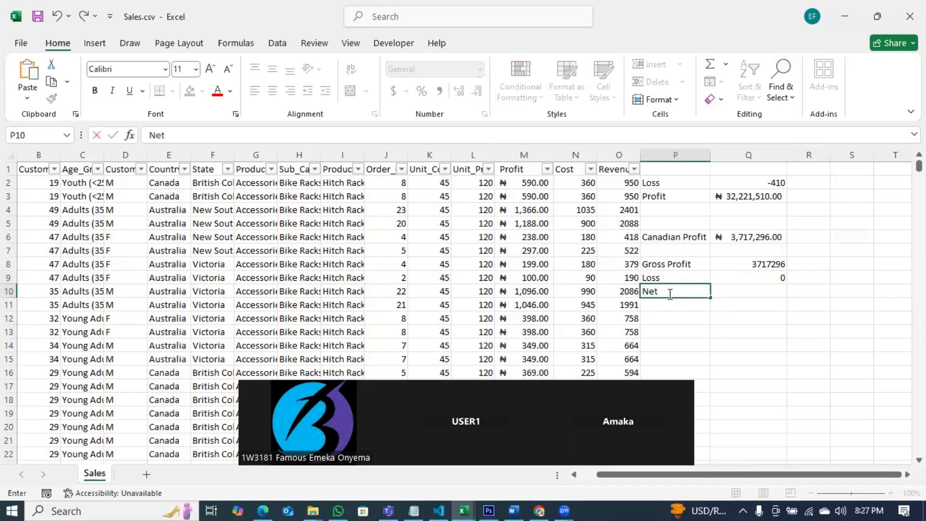
{"action": "type", "text": " Profit"}
{"action": "left_click", "coordinate": [747, 294]}
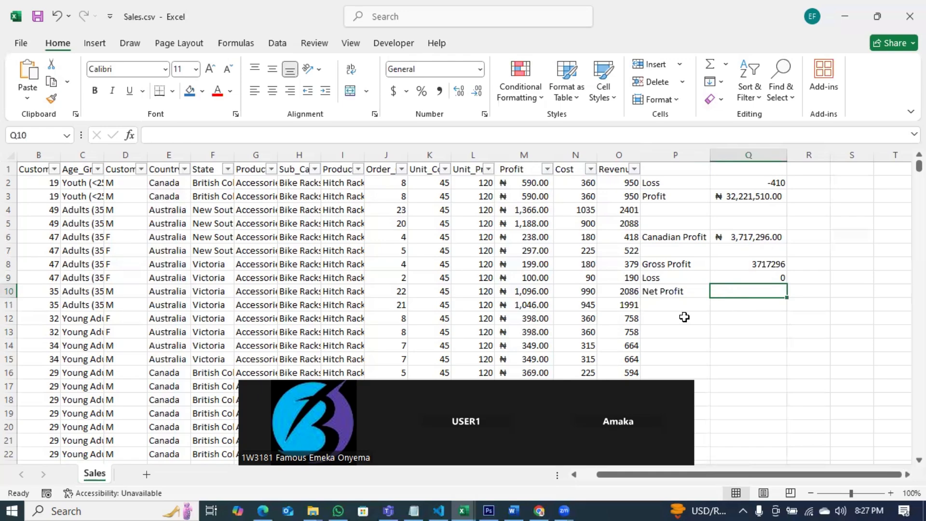
Step: Review the list of logical functions in the Notepad notes, then return to the spreadsheet
{"action": "left_click", "coordinate": [416, 505]}
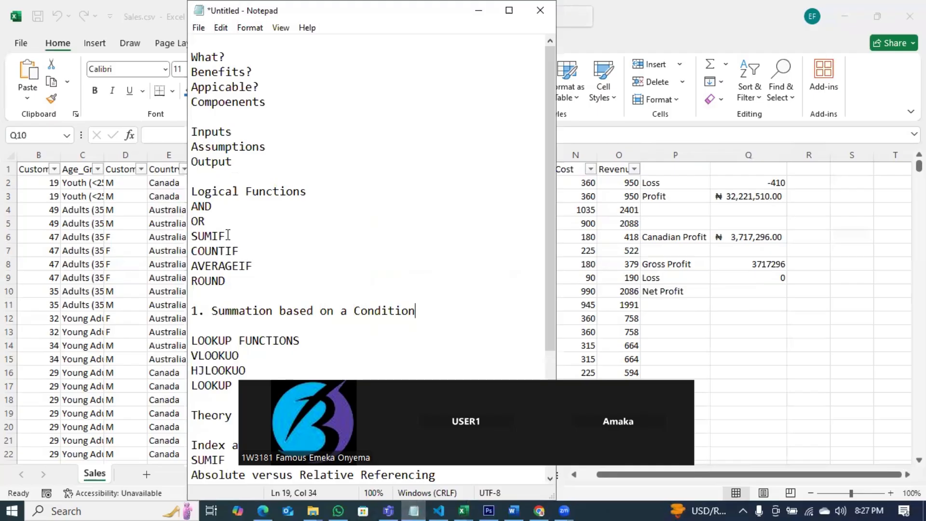
{"action": "left_click_drag", "start_coordinate": [228, 235], "coordinate": [195, 238]}
{"action": "left_click", "coordinate": [751, 296]}
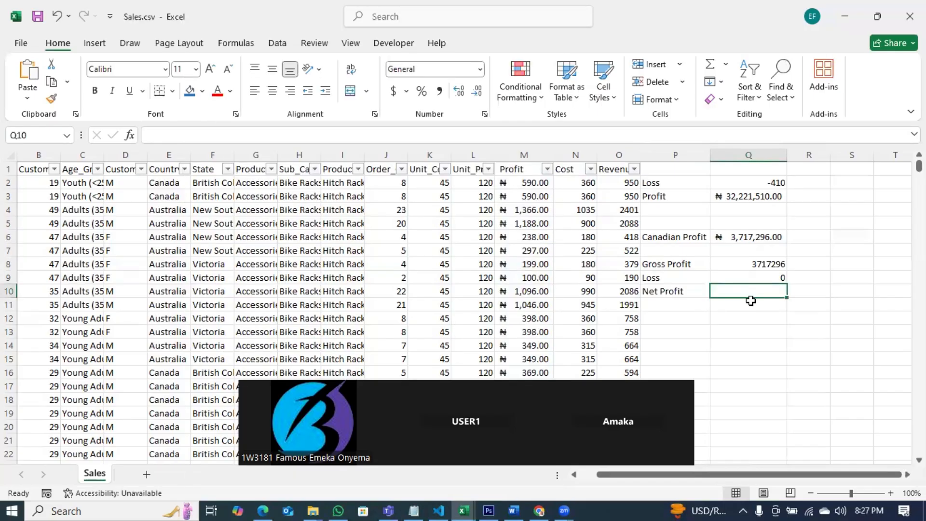
Step: Begin an AVERAGE-family formula in Q11, browsing the function suggestions down to AVERAGEIFS
{"action": "left_click", "coordinate": [747, 303]}
{"action": "double_click", "coordinate": [746, 304]}
{"action": "type", "text": "=aver"}
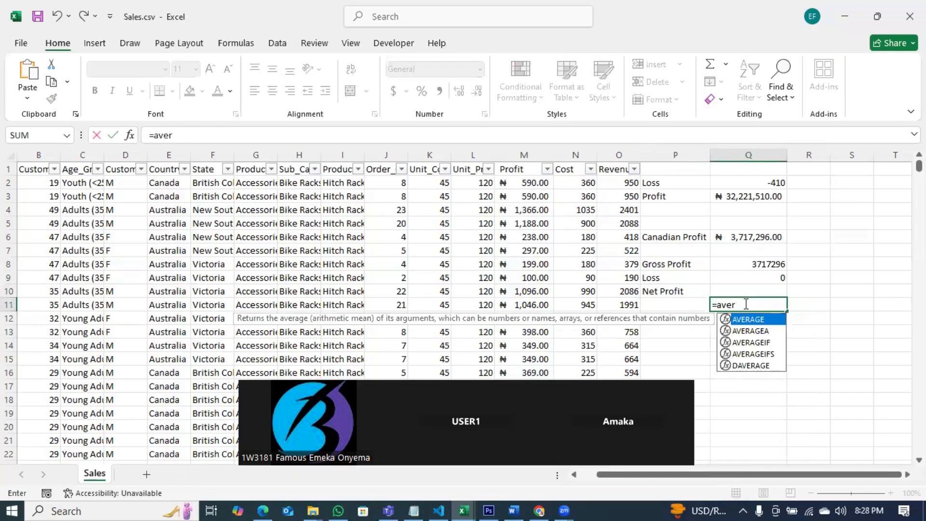
{"action": "key", "text": "Down"}
{"action": "key", "text": "Down"}
{"action": "key", "text": "Down"}
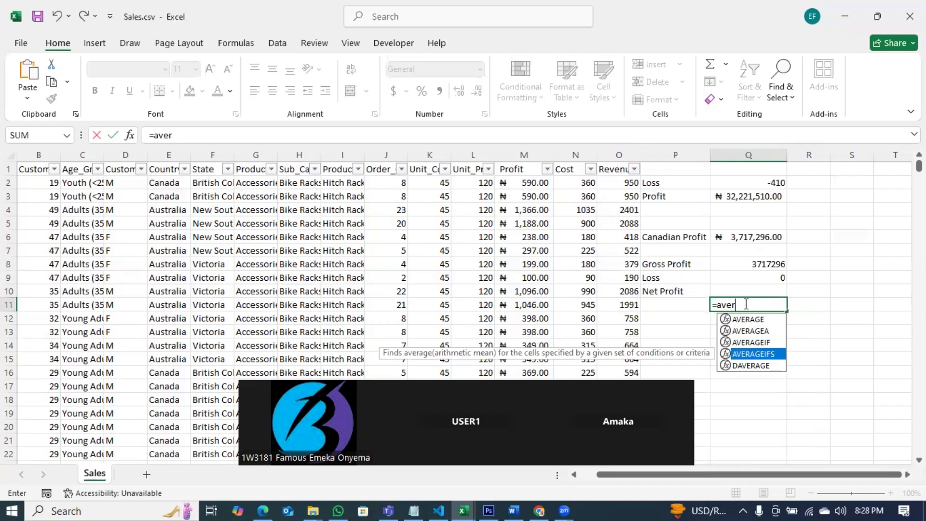
{"action": "key", "text": "Escape"}
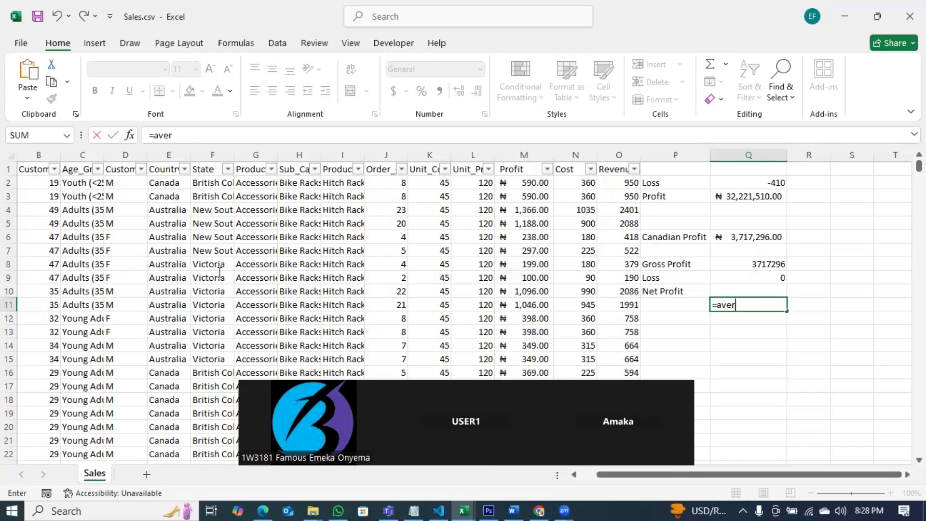
{"action": "key", "text": "alt+Tab"}
{"action": "left_click", "coordinate": [736, 329]}
{"action": "left_click", "coordinate": [732, 335]}
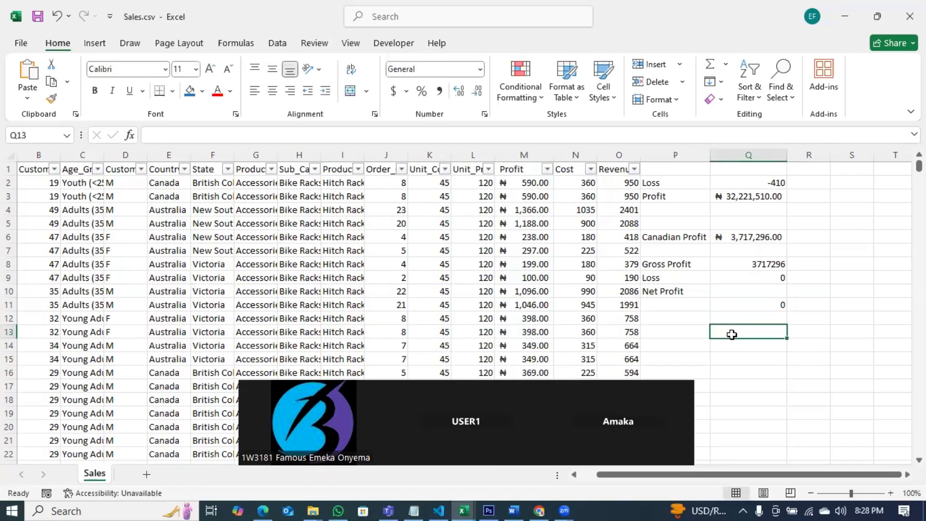
Step: Begin a COUNTIFS formula in Q13 and cancel it
{"action": "type", "text": "=c"}
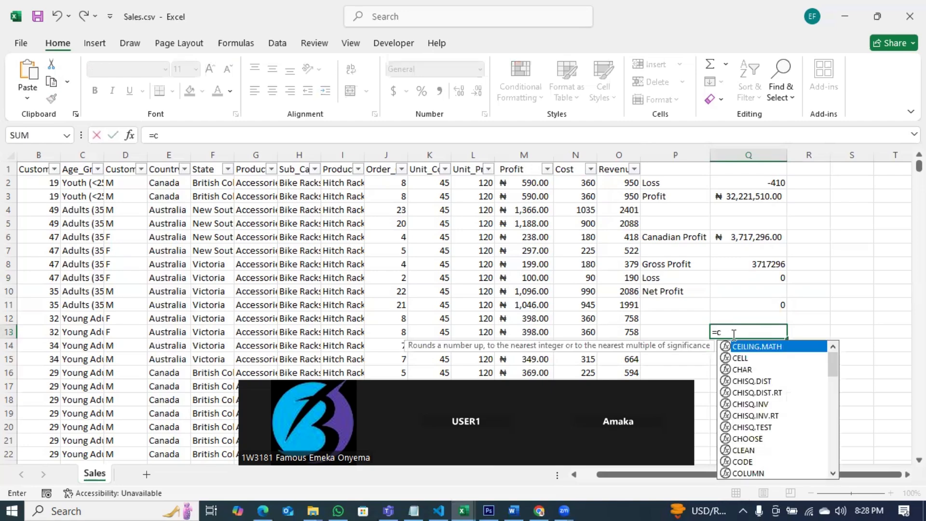
{"action": "type", "text": "ounti"}
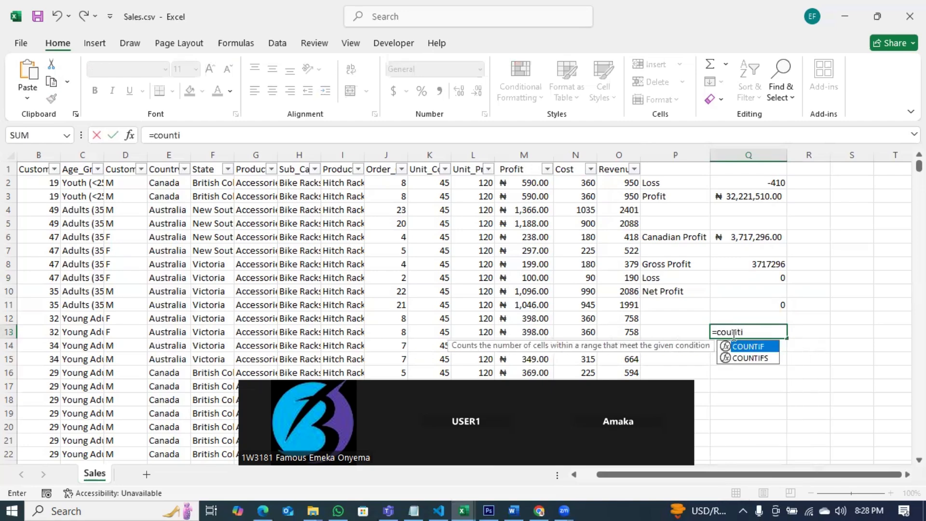
{"action": "key", "text": "Down"}
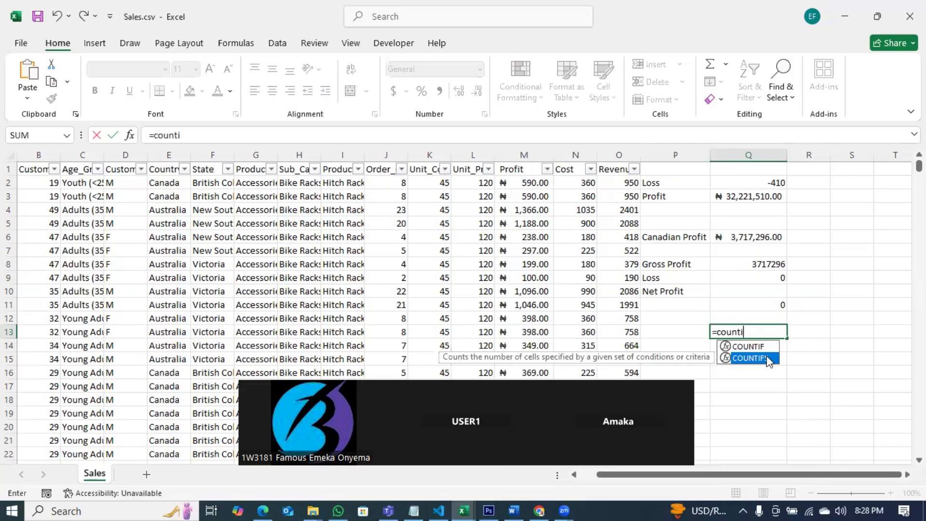
{"action": "key", "text": "Escape"}
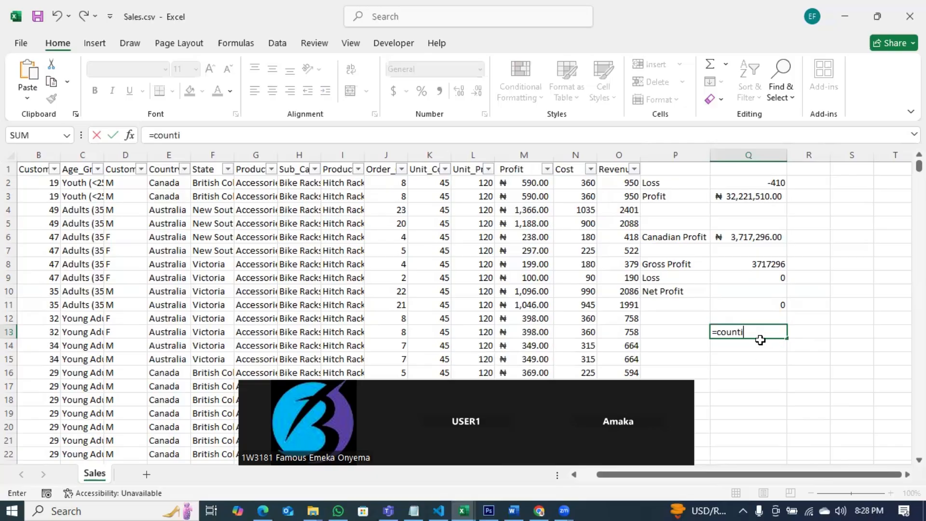
{"action": "type", "text": "fs"}
{"action": "key", "text": "Tab"}
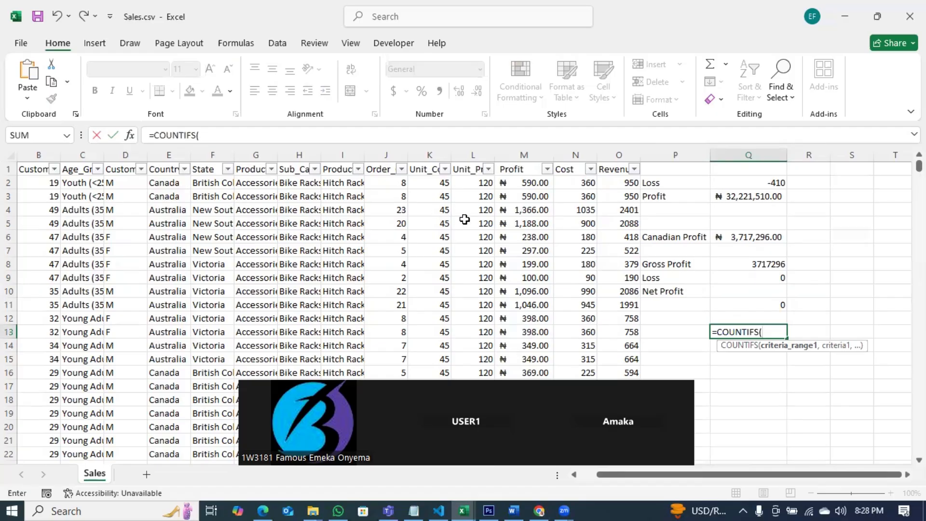
{"action": "key", "text": "Escape"}
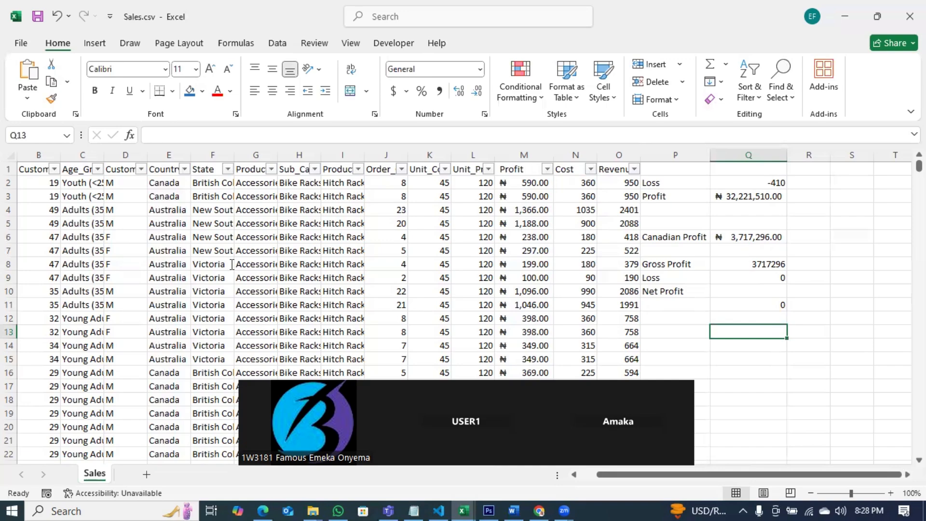
Step: Review the logical and lookup function notes in Notepad, then return to the spreadsheet
{"action": "key", "text": "alt+Tab"}
{"action": "left_click", "coordinate": [240, 251]}
{"action": "left_click_drag", "start_coordinate": [240, 250], "coordinate": [190, 252]}
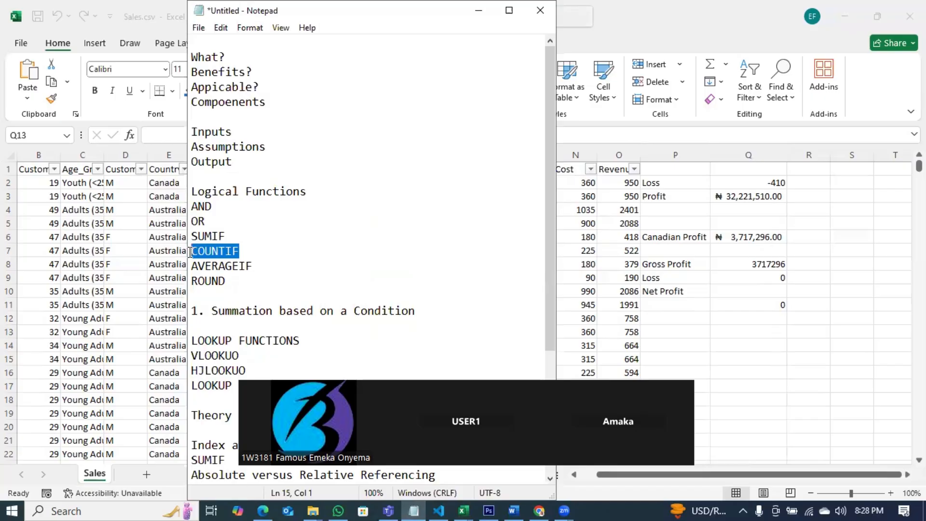
{"action": "scroll", "coordinate": [262, 355], "scroll_direction": "down", "scroll_amount": 2}
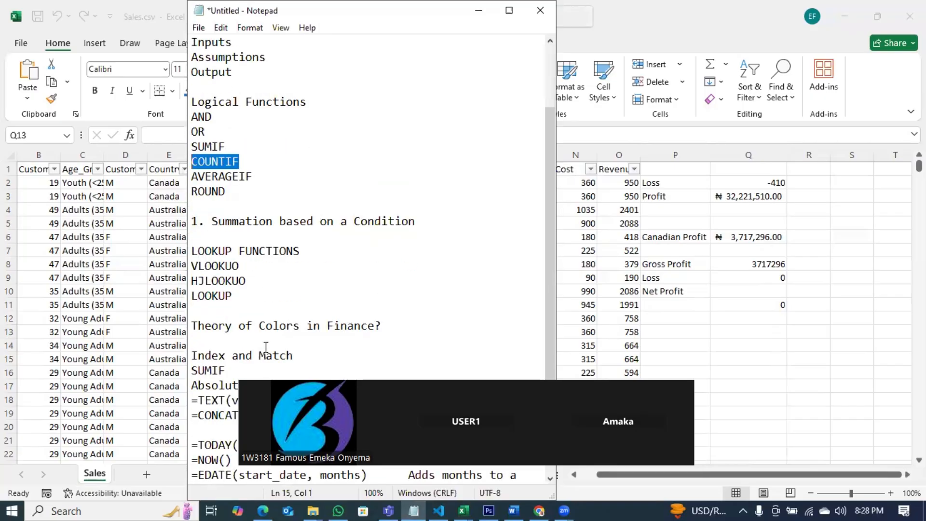
{"action": "left_click_drag", "start_coordinate": [243, 296], "coordinate": [190, 251]}
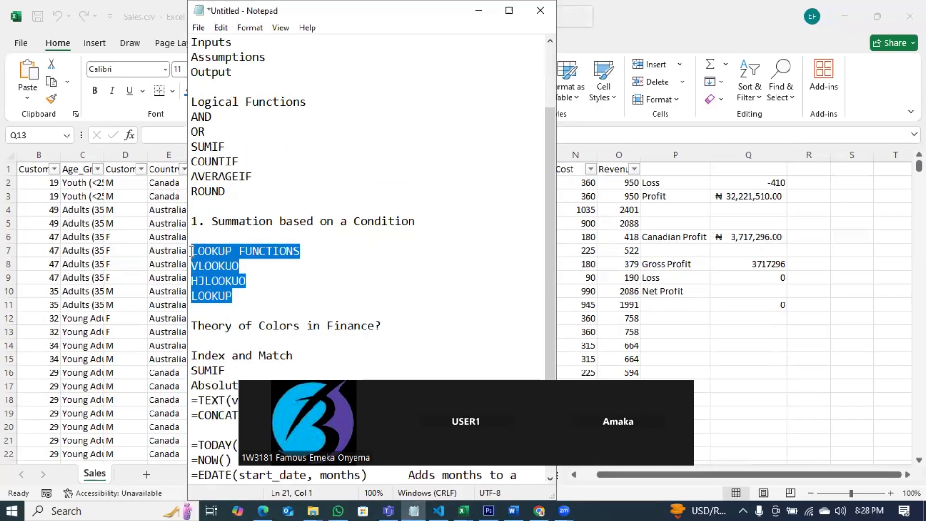
{"action": "left_click", "coordinate": [479, 11]}
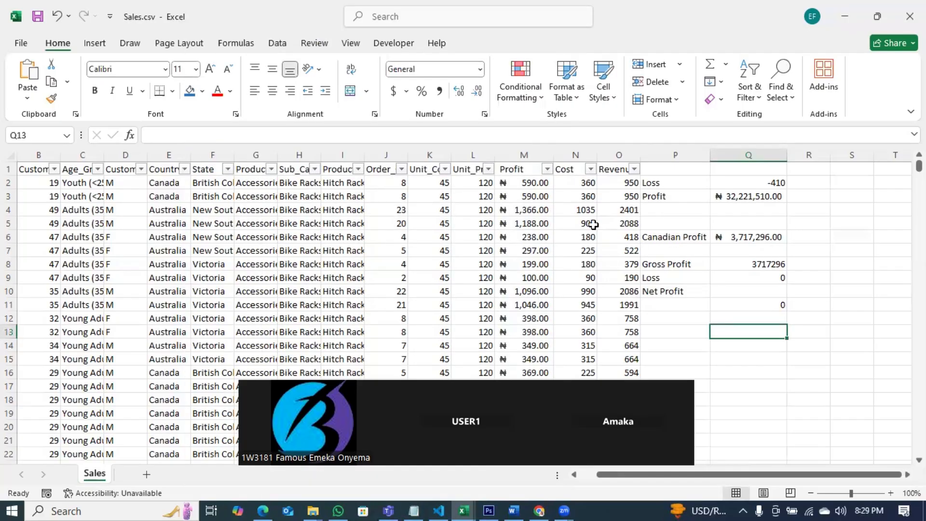
Step: Examine the Country column, scrolling down to the last data row and back to the top
{"action": "type", "text": "="}
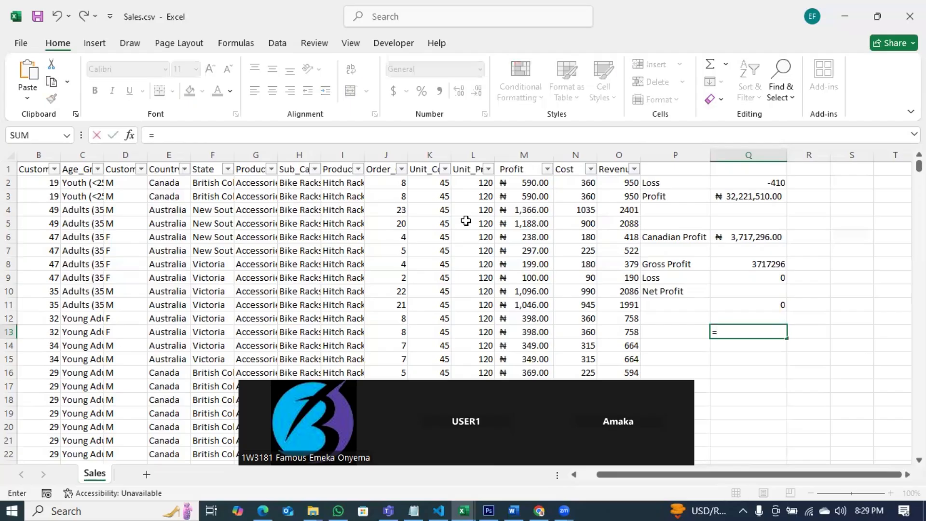
{"action": "key", "text": "BackSpace"}
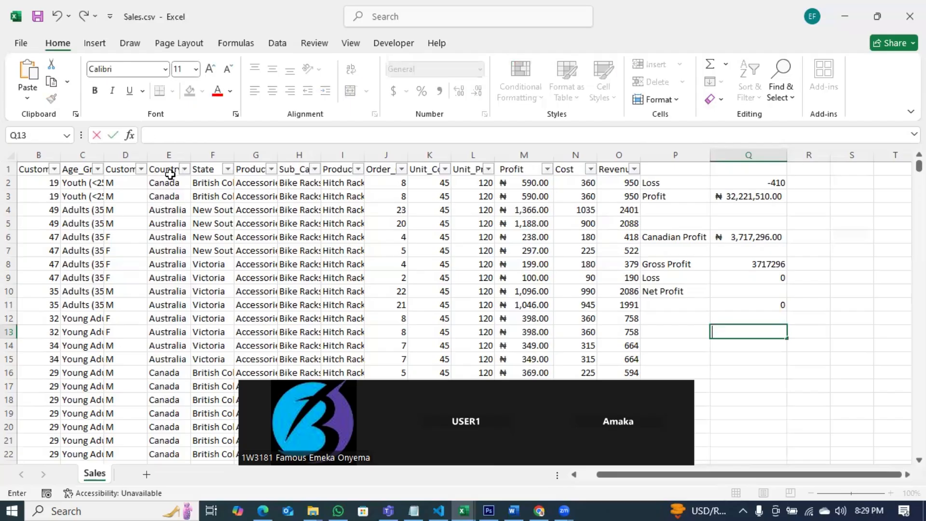
{"action": "left_click", "coordinate": [177, 155]}
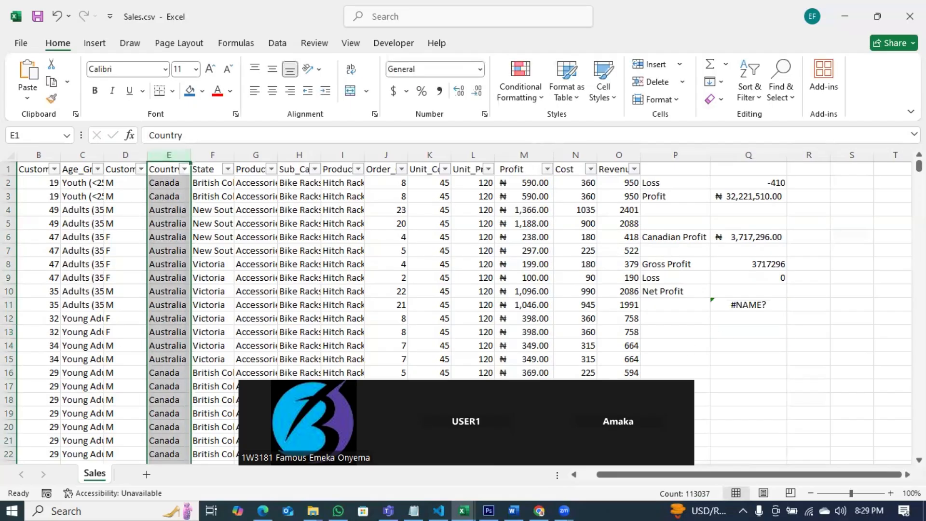
{"action": "left_click_drag", "start_coordinate": [919, 166], "coordinate": [919, 449]}
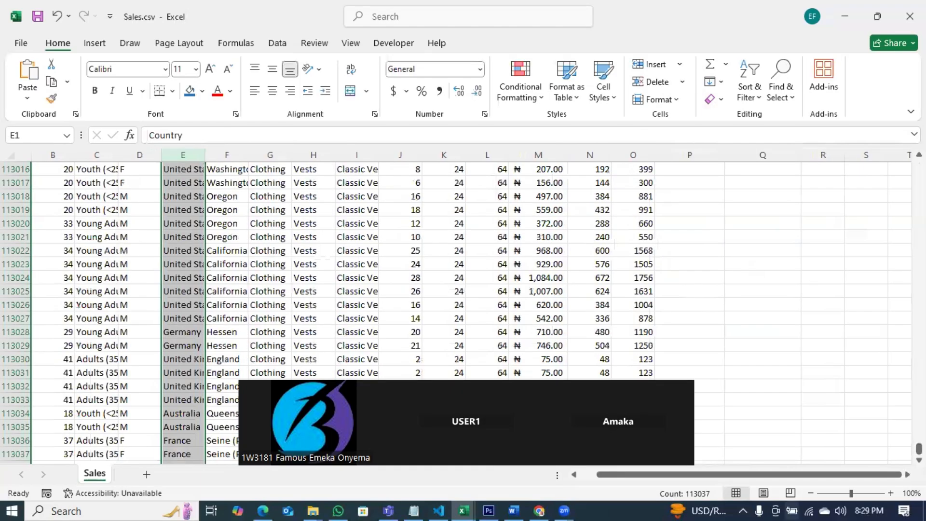
{"action": "scroll", "coordinate": [196, 414], "scroll_direction": "down", "scroll_amount": 3}
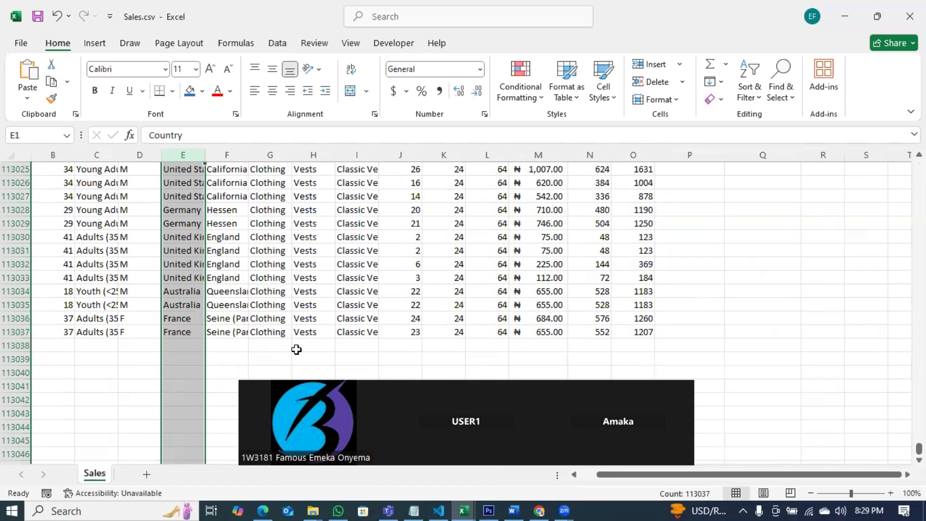
{"action": "left_click_drag", "start_coordinate": [919, 448], "coordinate": [919, 200]}
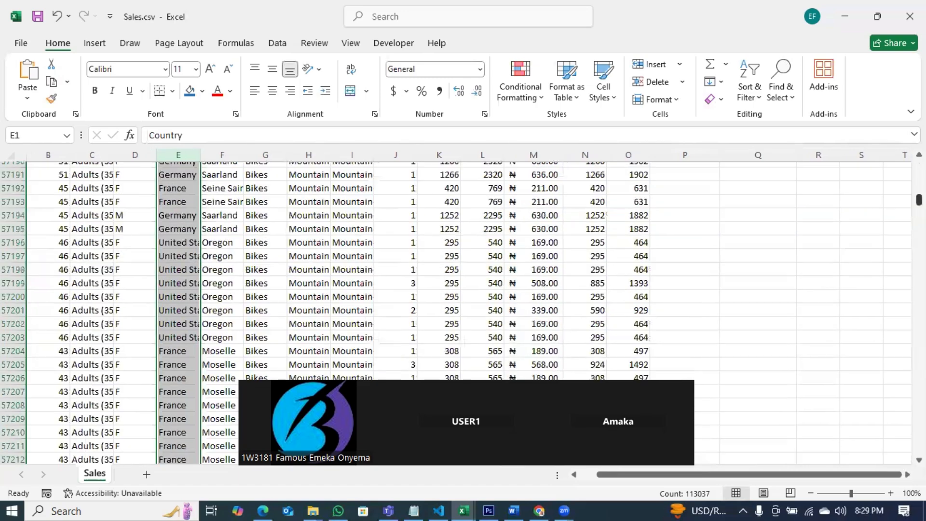
Step: Label P11 "Canada" and count its rows in Q11 with =COUNTIF(E:E,"Canada")
{"action": "left_click", "coordinate": [691, 307]}
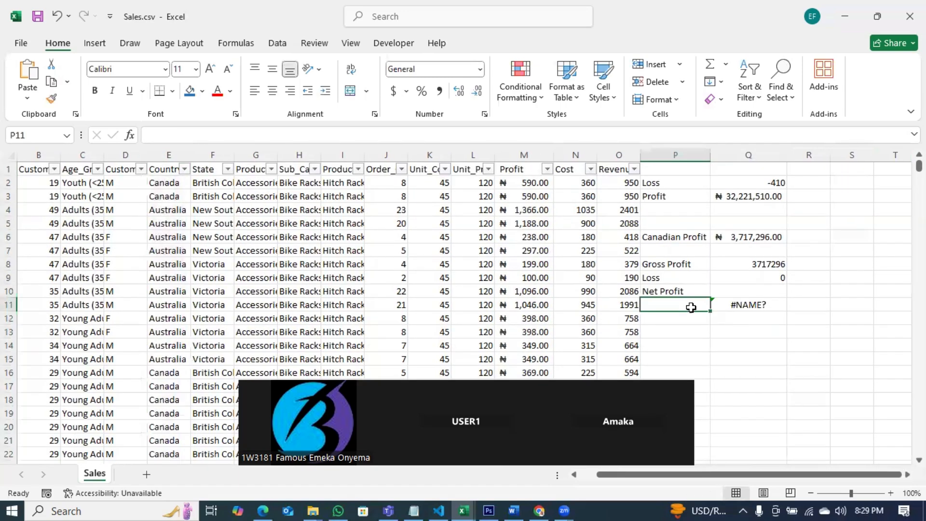
{"action": "type", "text": "Canada"}
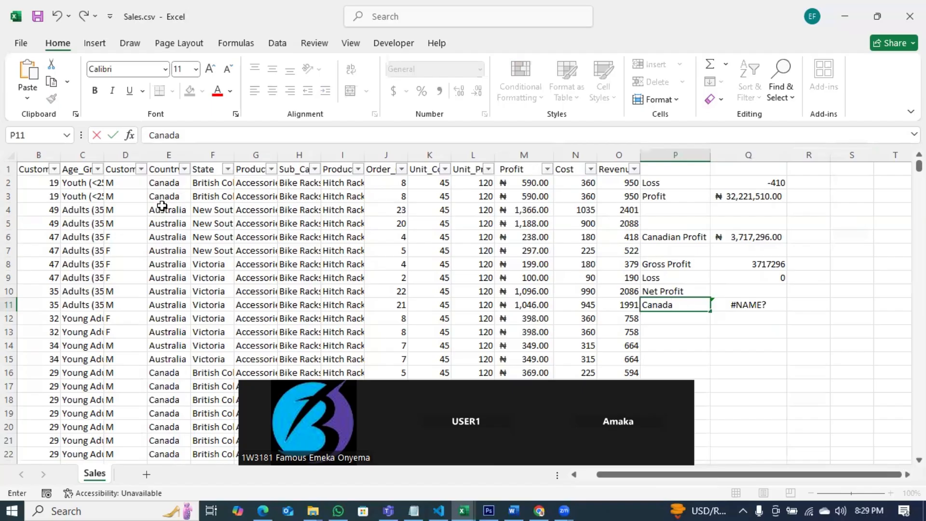
{"action": "left_click", "coordinate": [746, 305]}
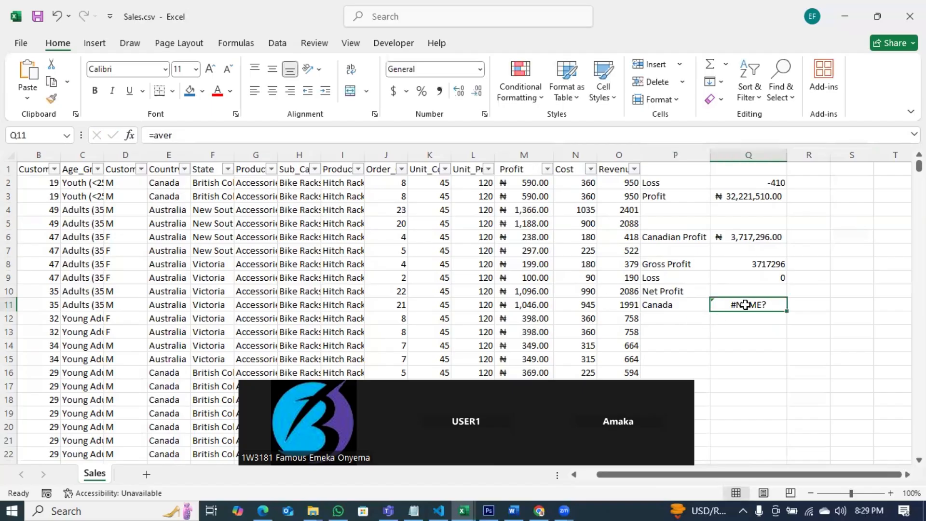
{"action": "type", "text": "=count"}
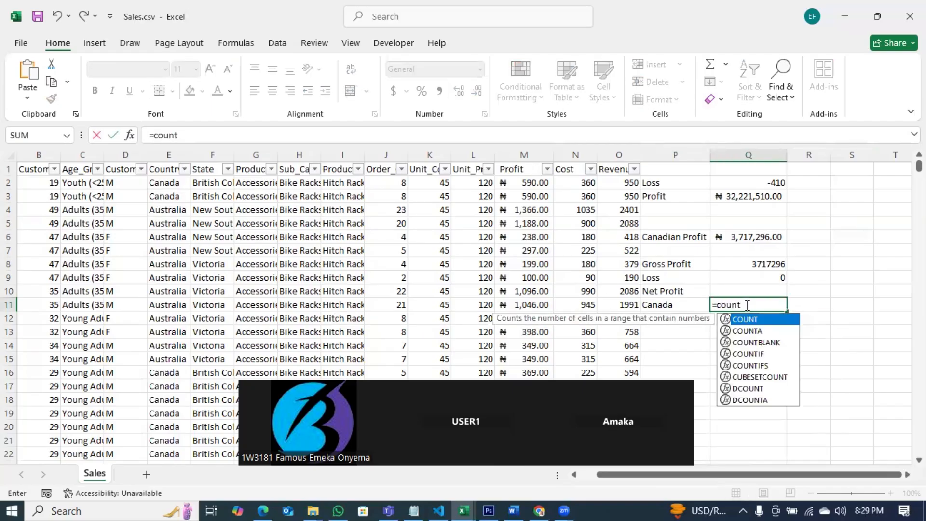
{"action": "type", "text": "ti"}
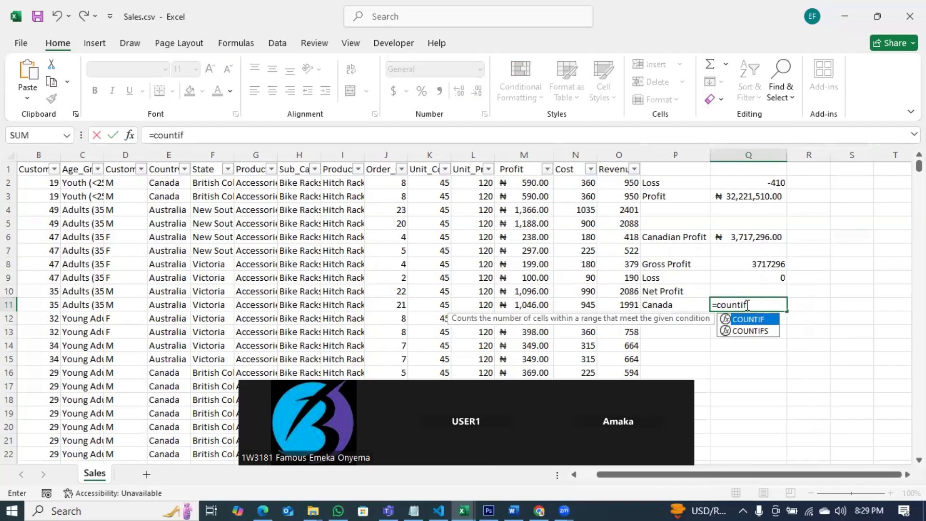
{"action": "type", "text": "f"}
{"action": "key", "text": "Tab"}
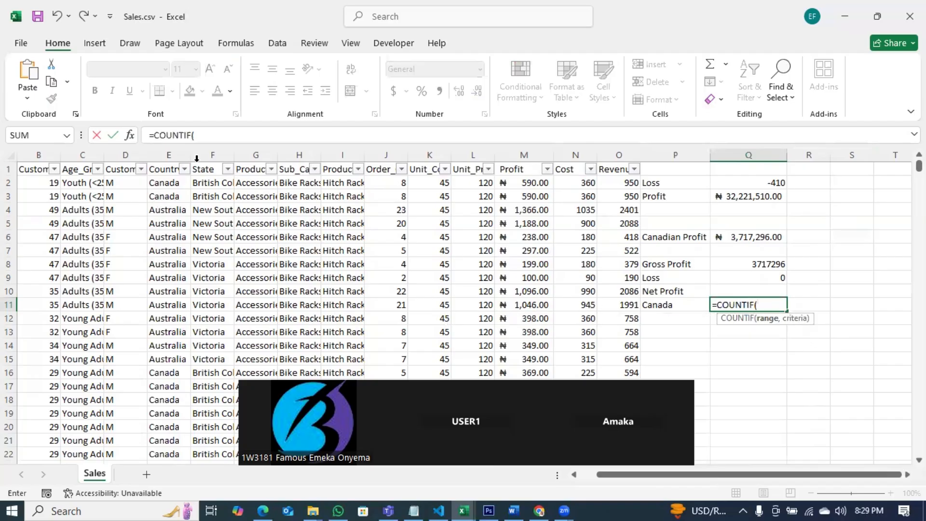
{"action": "left_click", "coordinate": [177, 151]}
{"action": "type", "text": ","}
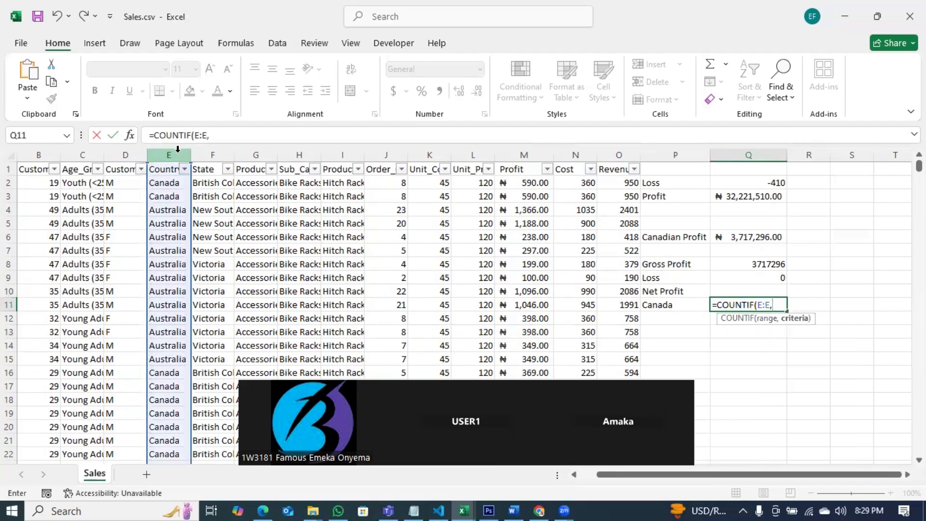
{"action": "type", "text": "\"Canada\""}
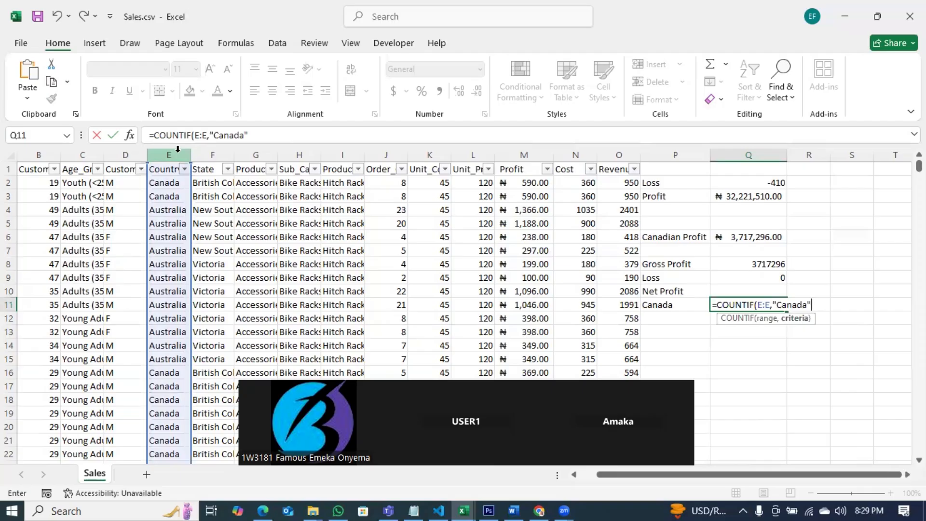
{"action": "type", "text": ")"}
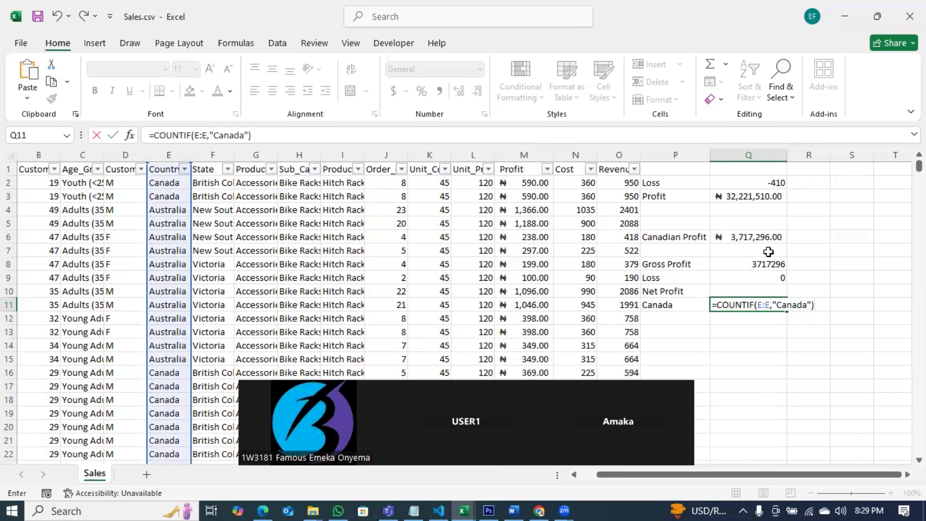
{"action": "key", "text": "ctrl+Return"}
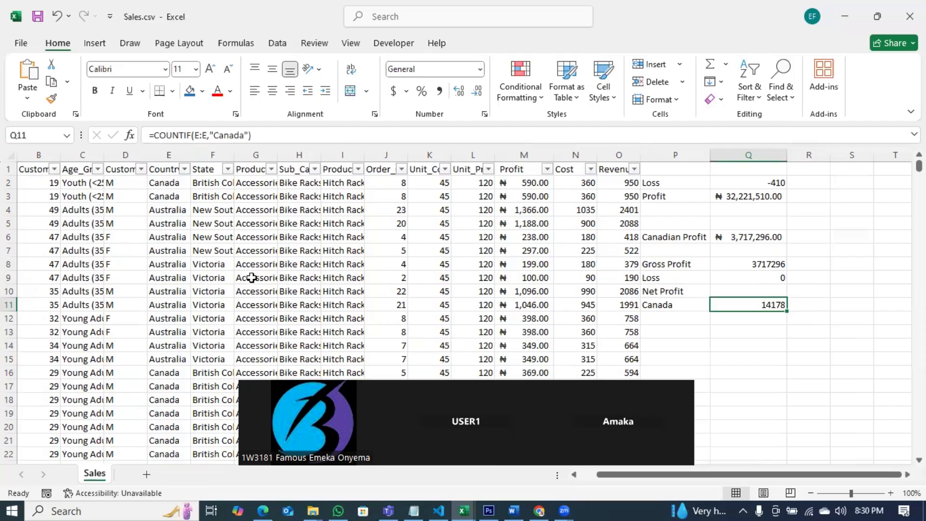
Step: Autofit the Sub_Category and Product_Category column widths and view the Product_Category filter values
{"action": "double_click", "coordinate": [321, 154]}
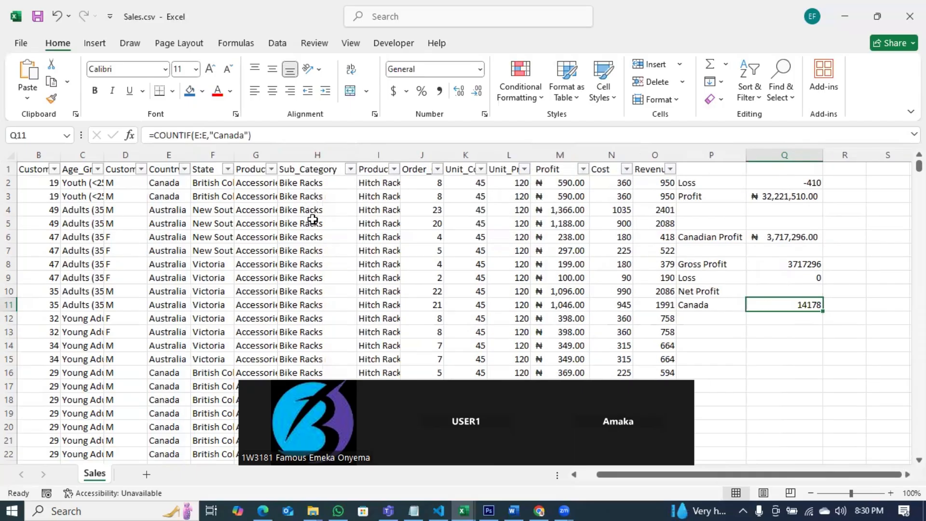
{"action": "double_click", "coordinate": [277, 155]}
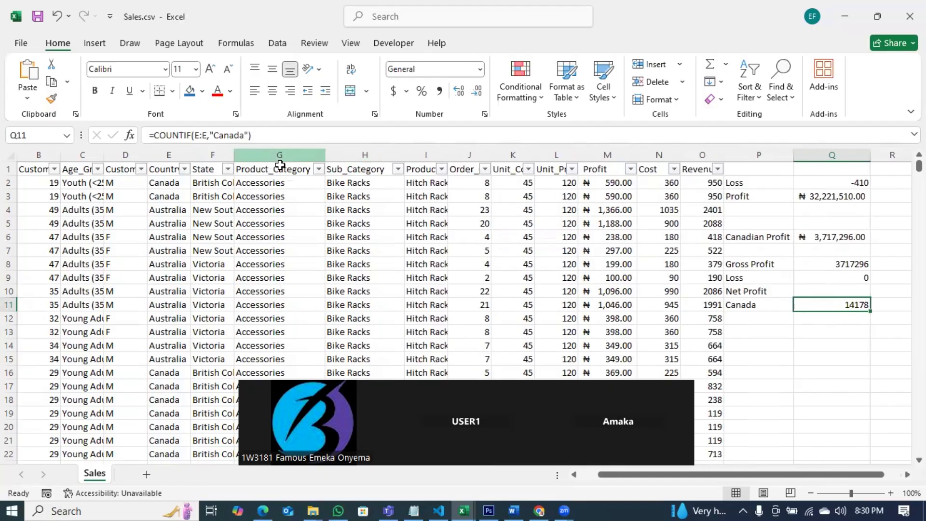
{"action": "left_click", "coordinate": [318, 169]}
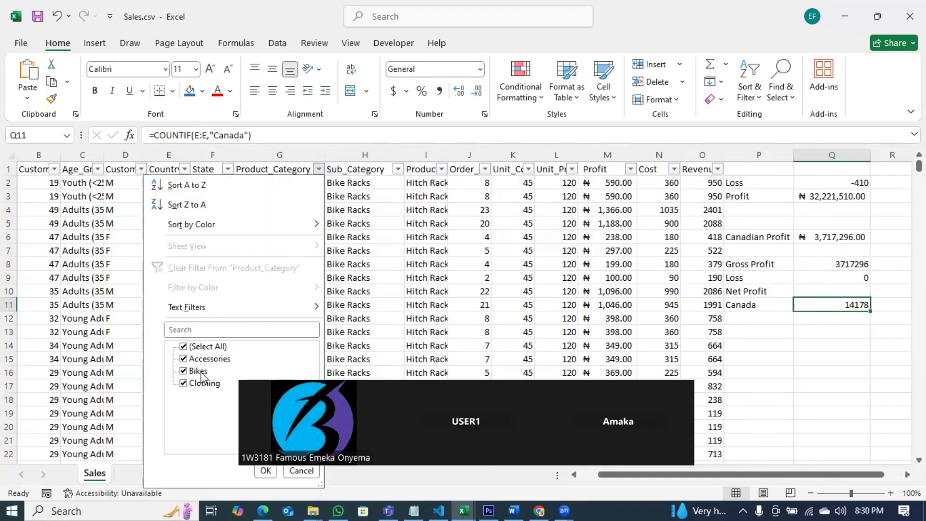
{"action": "left_click", "coordinate": [377, 363]}
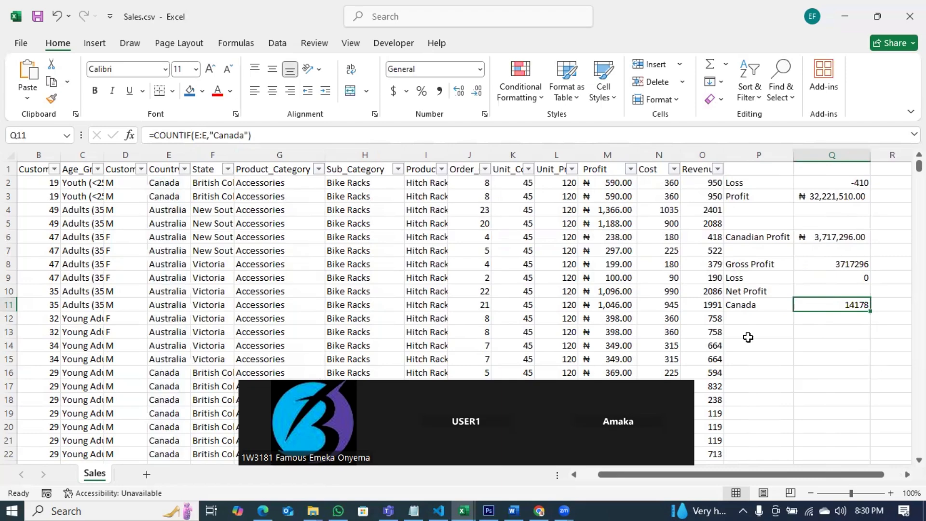
Step: Label P13 "Canada Sales fo Bikes" and autofit column P to fit the label
{"action": "left_click", "coordinate": [746, 333]}
{"action": "type", "text": "Ca"}
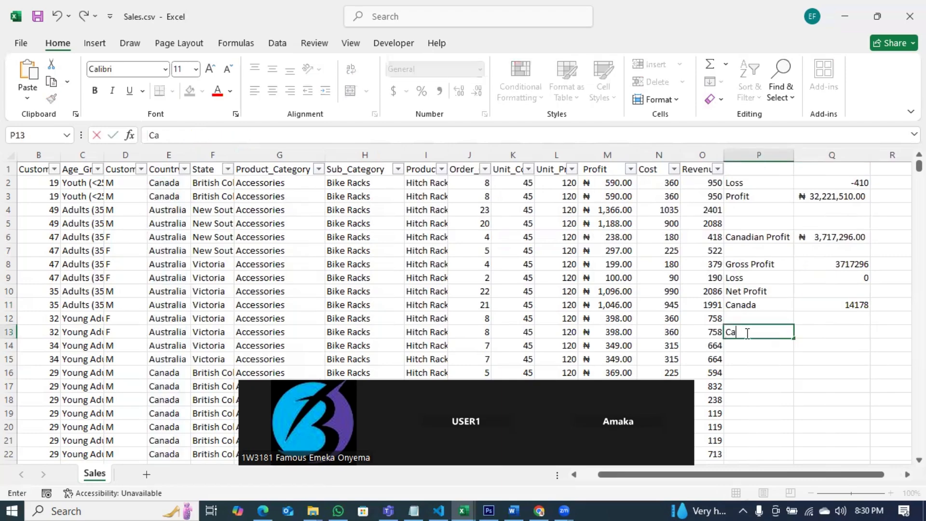
{"action": "type", "text": "nada Sales fo Bikes"}
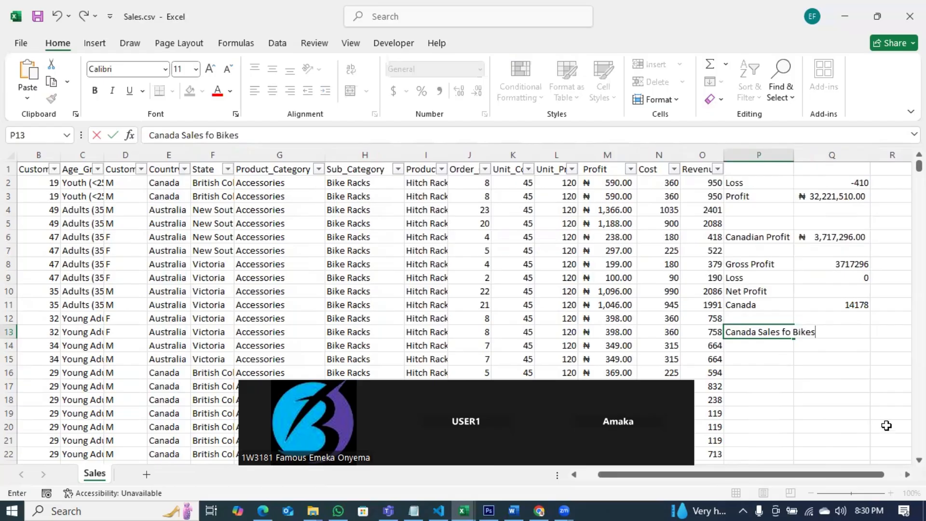
{"action": "left_click", "coordinate": [867, 400]}
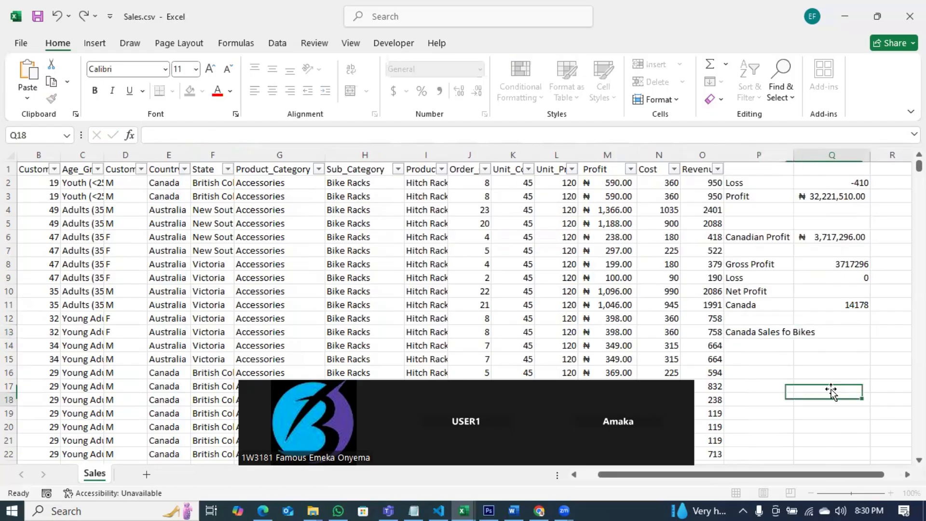
{"action": "double_click", "coordinate": [795, 156]}
Step: Count Canadian bike sales in Q13 with =COUNTIFS(E:E,"Canada",G:G,"Bikes")
{"action": "left_click", "coordinate": [849, 332]}
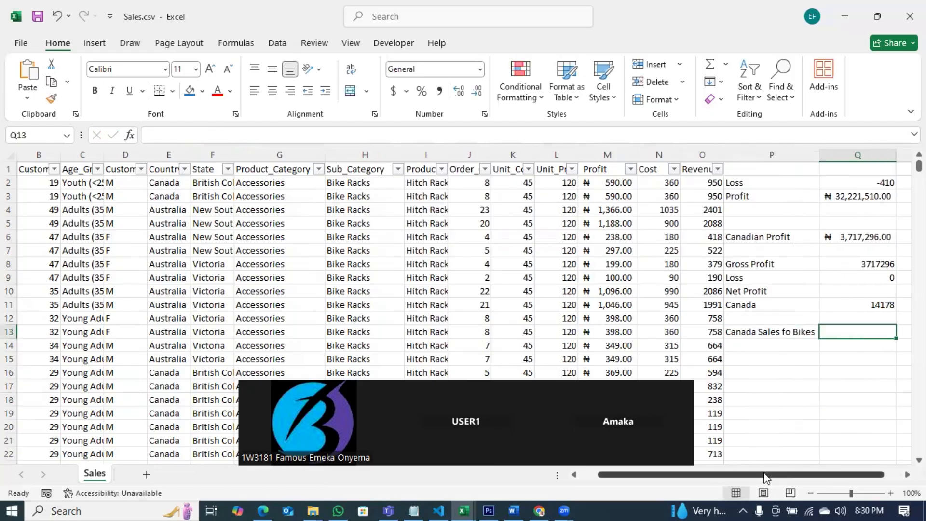
{"action": "scroll", "coordinate": [846, 344], "scroll_direction": "right", "scroll_amount": 1}
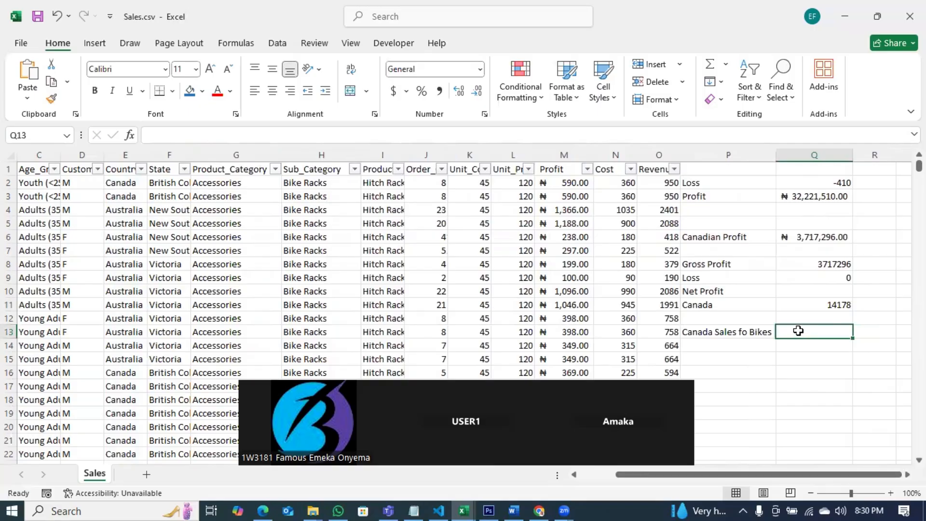
{"action": "type", "text": "=counit"}
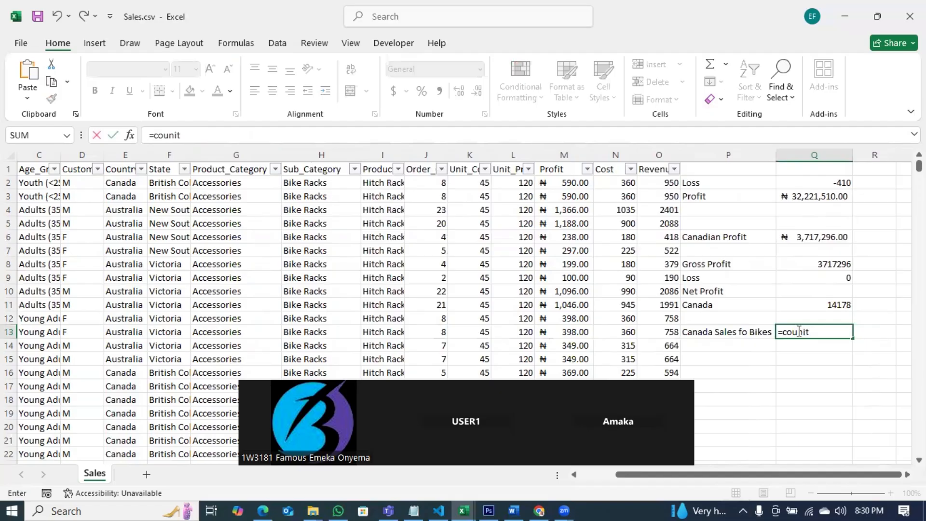
{"action": "key", "text": "BackSpace"}
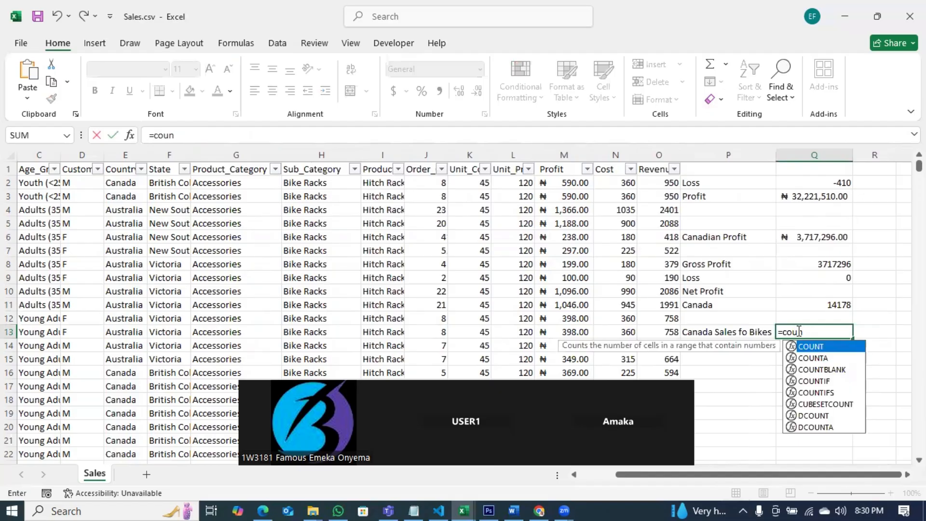
{"action": "key", "text": "Down"}
{"action": "key", "text": "Down"}
{"action": "key", "text": "Down"}
{"action": "key", "text": "Down"}
{"action": "key", "text": "Down"}
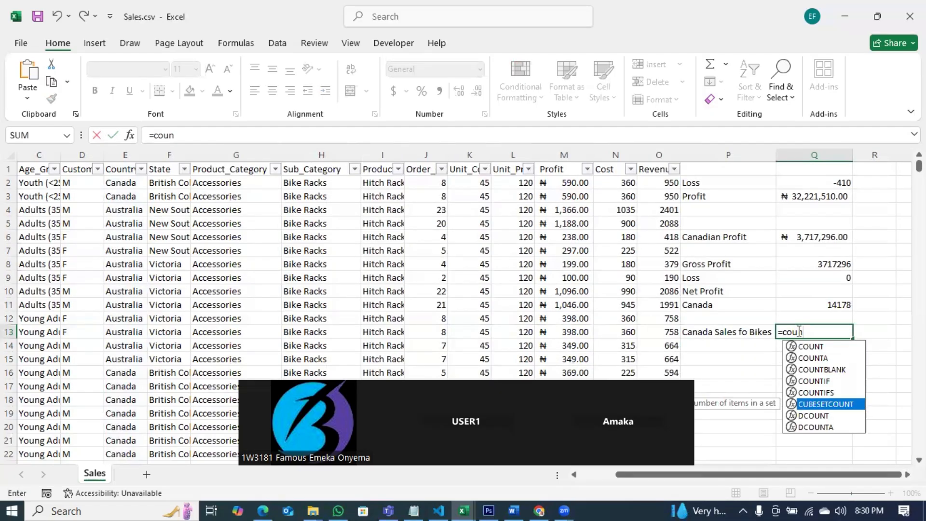
{"action": "key", "text": "Up"}
{"action": "key", "text": "Tab"}
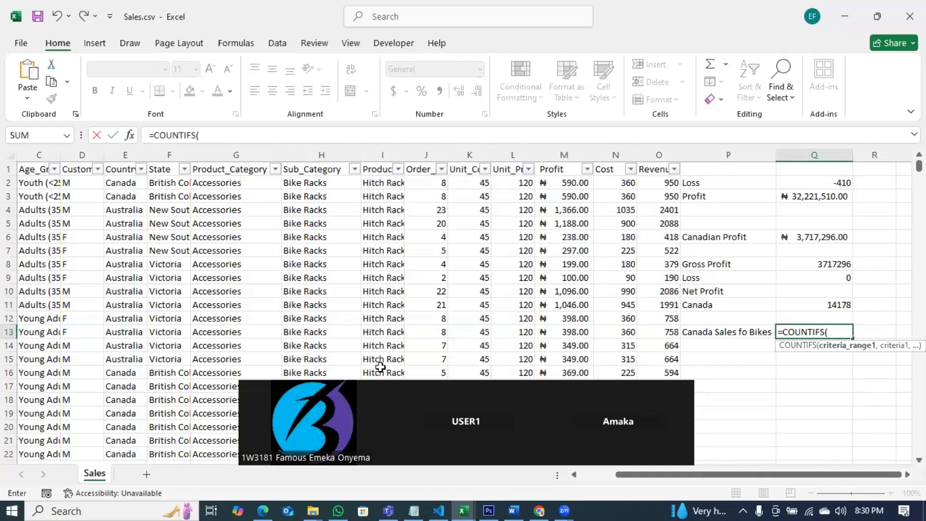
{"action": "left_click", "coordinate": [127, 149]}
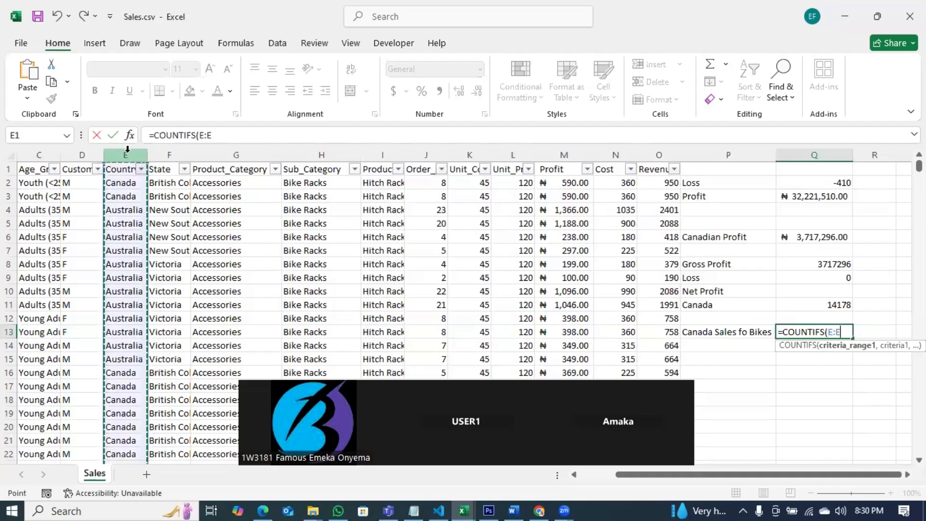
{"action": "type", "text": ",\"Ca"}
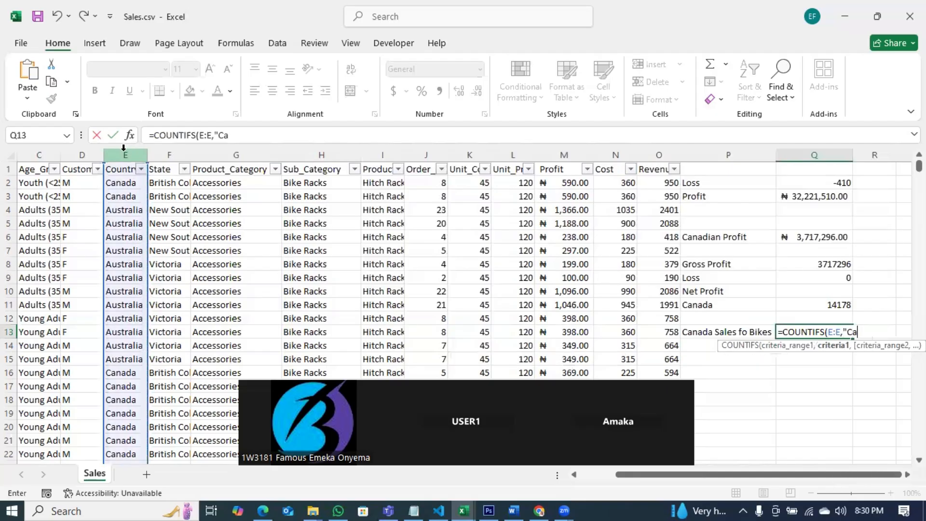
{"action": "type", "text": "nada\","}
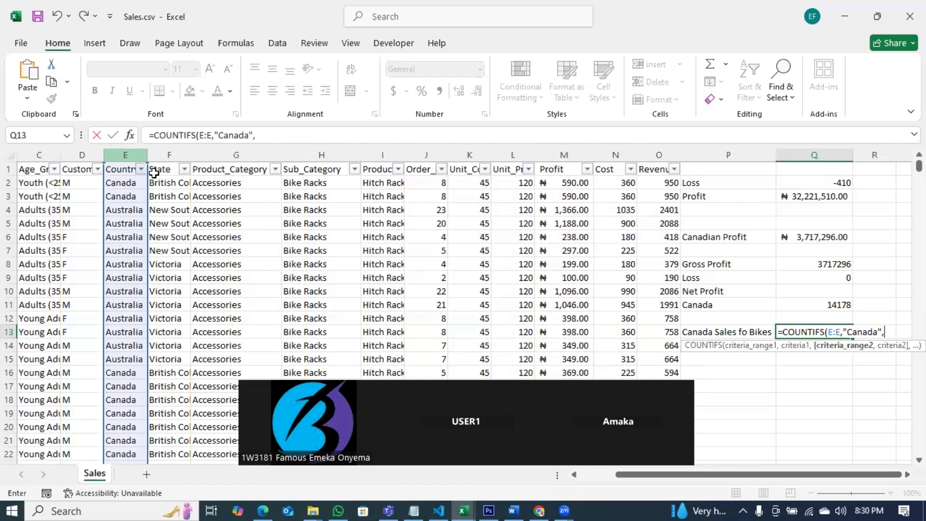
{"action": "left_click", "coordinate": [251, 154]}
{"action": "type", "text": ","}
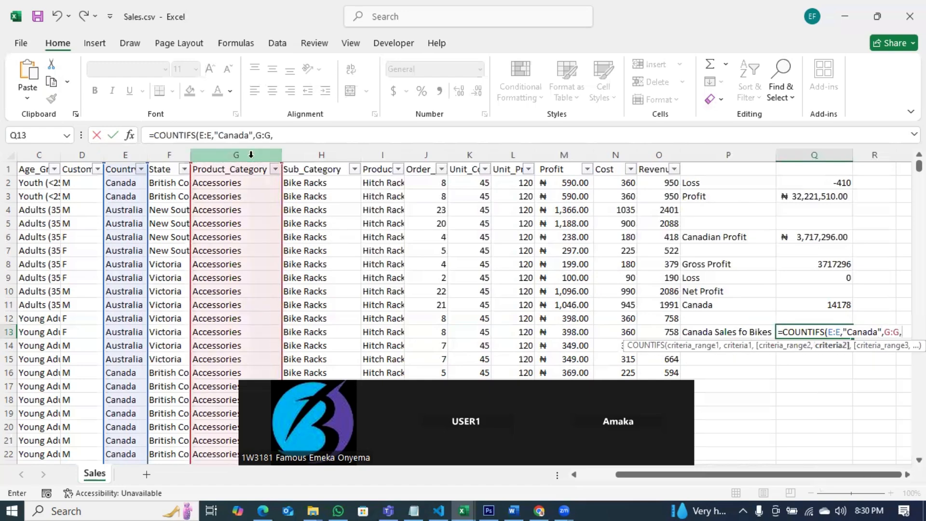
{"action": "type", "text": "\"Bikes"}
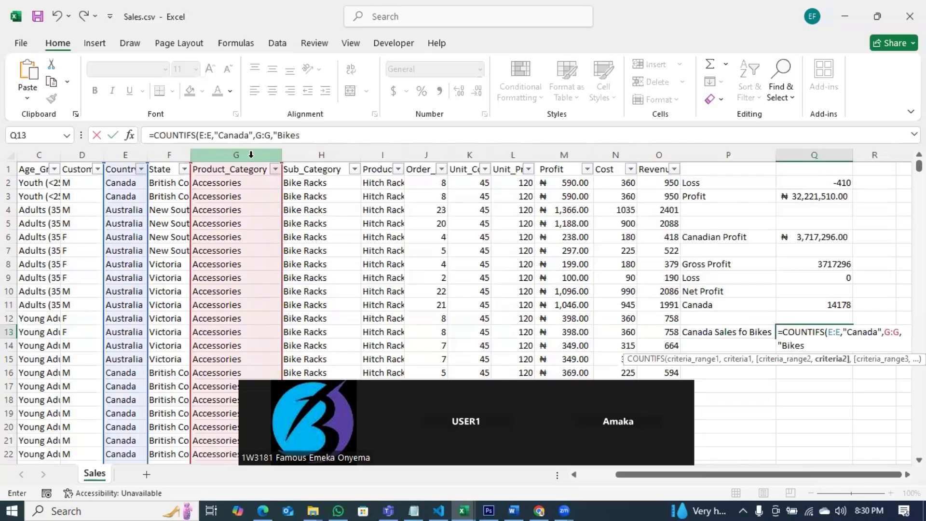
{"action": "type", "text": "\")"}
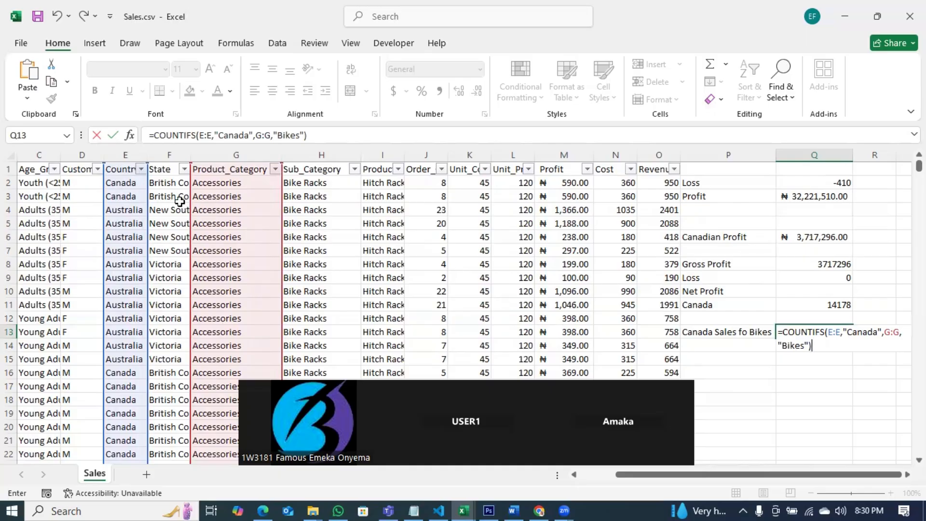
{"action": "key", "text": "Return"}
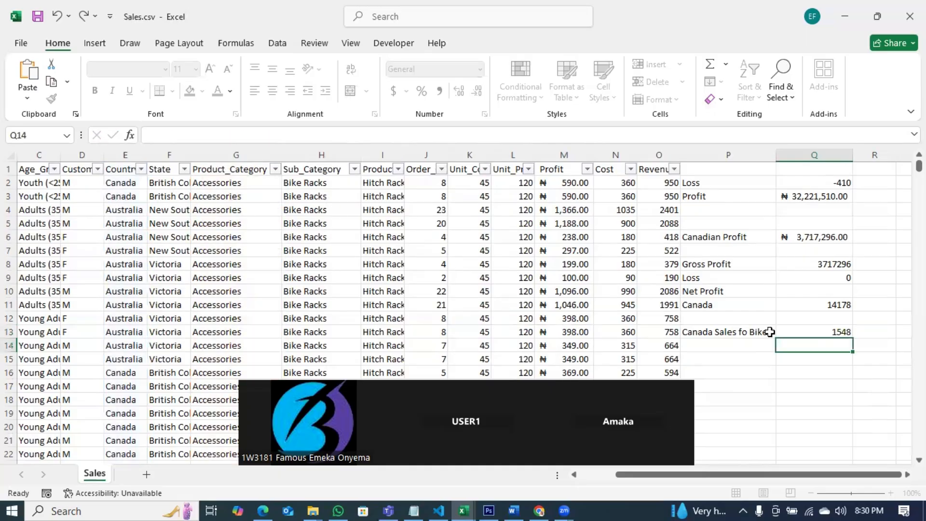
{"action": "key", "text": "Up"}
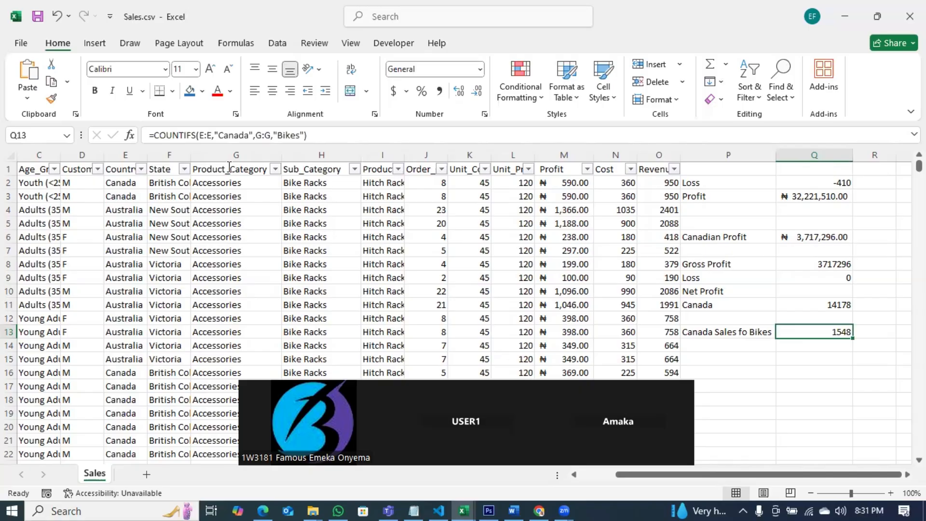
Step: Switch to Notepad to review the list of logical functions in the notes, then return to Excel
{"action": "key", "text": "alt+Tab"}
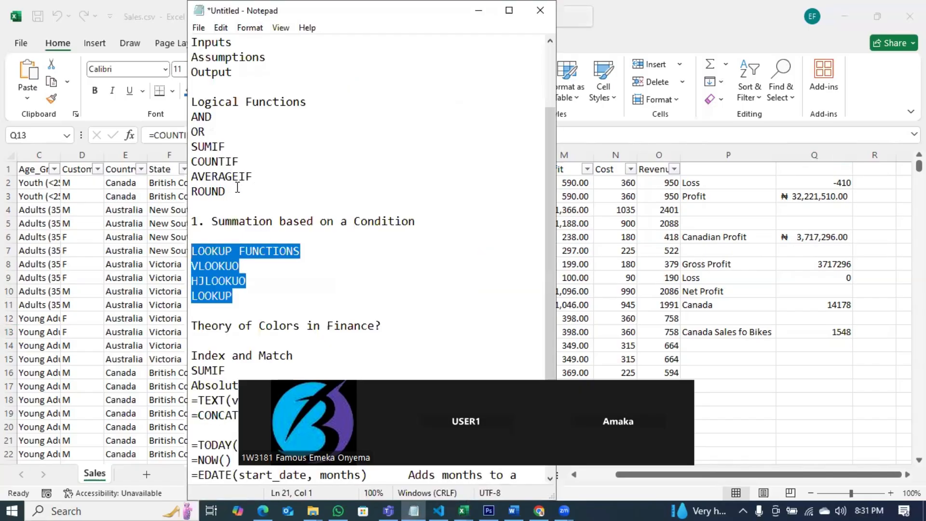
{"action": "left_click", "coordinate": [237, 188]}
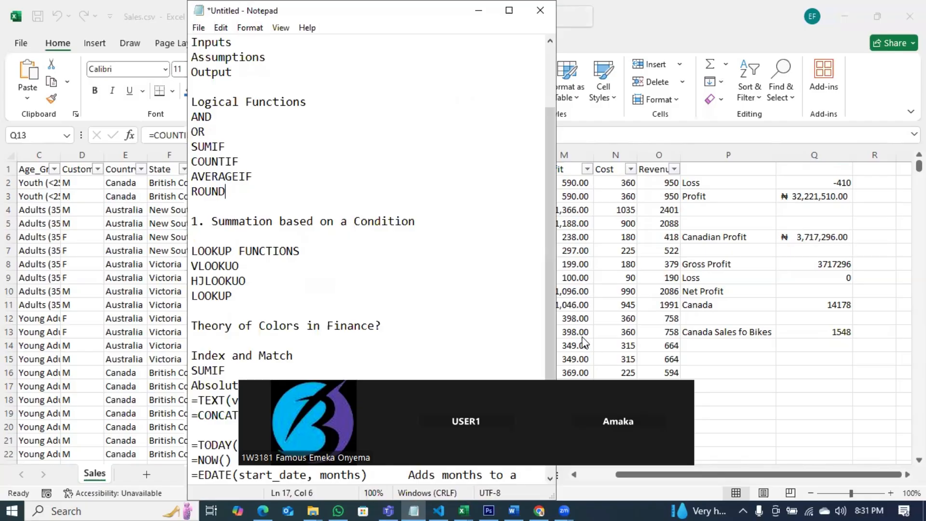
{"action": "key", "text": "alt+Tab"}
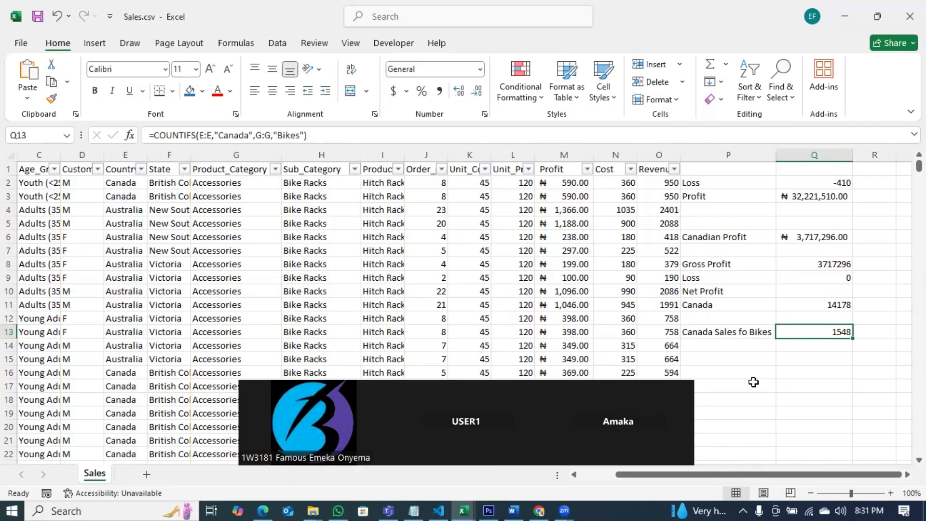
Step: Save the Sales.csv workbook
{"action": "left_click_drag", "start_coordinate": [704, 155], "coordinate": [823, 151]}
{"action": "right_click", "coordinate": [823, 154]}
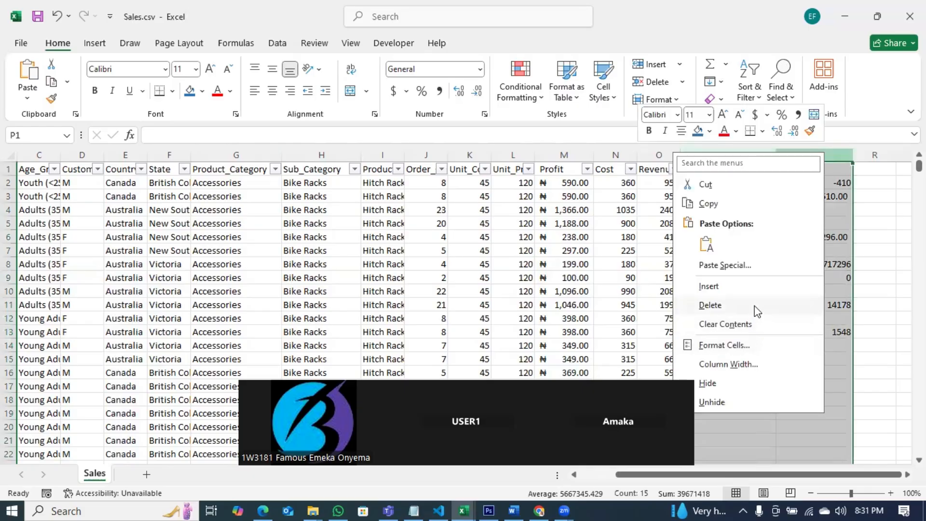
{"action": "key", "text": "Escape"}
{"action": "key", "text": "ctrl+s"}
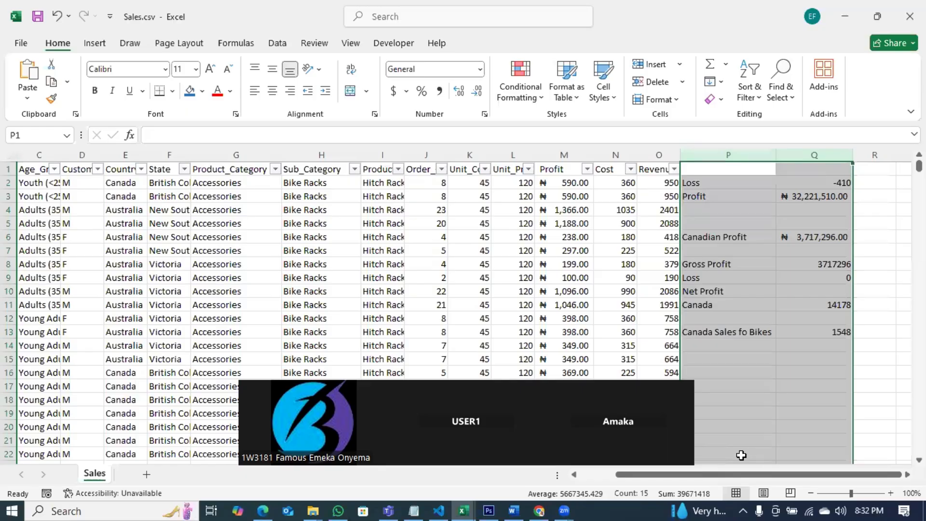
Step: Insert two blank columns before the summary labels in column P
{"action": "left_click", "coordinate": [729, 357]}
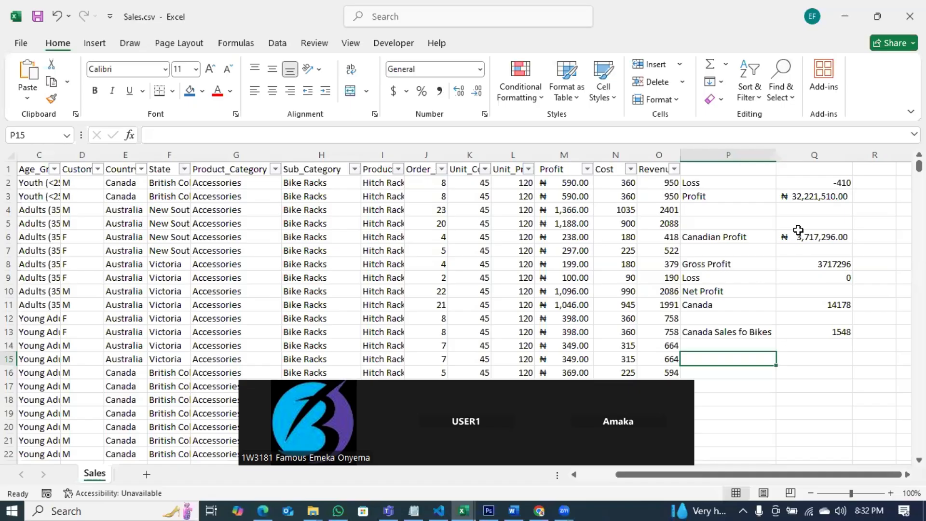
{"action": "left_click", "coordinate": [727, 154]}
{"action": "right_click", "coordinate": [729, 154]}
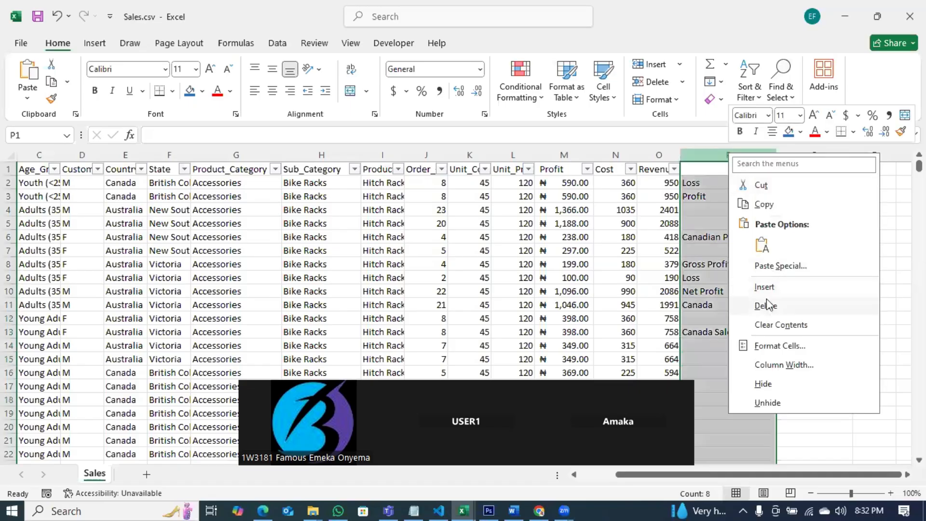
{"action": "left_click", "coordinate": [766, 287]}
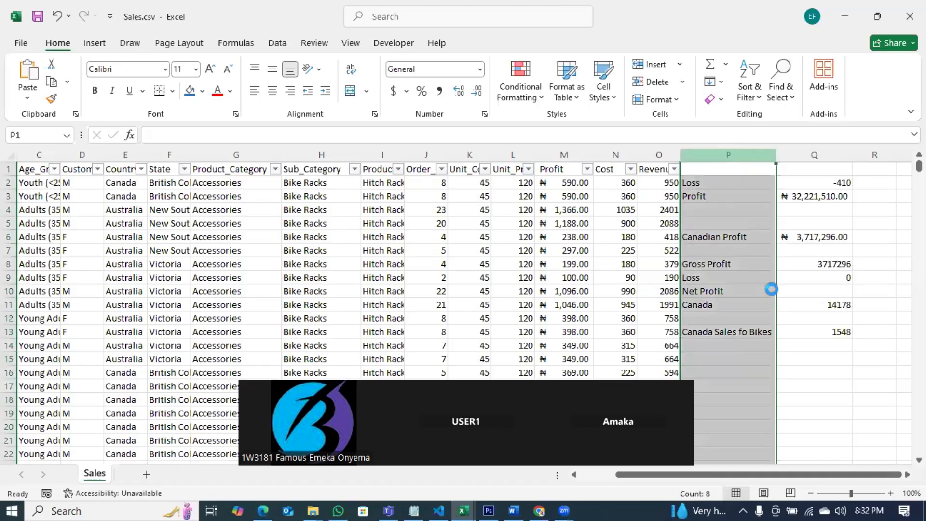
{"action": "right_click", "coordinate": [714, 154]}
{"action": "left_click", "coordinate": [735, 278]}
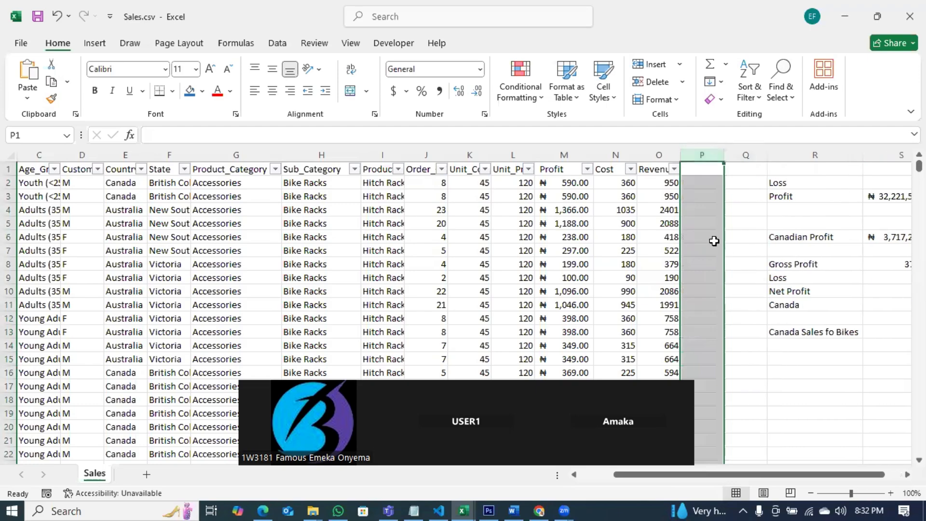
{"action": "left_click", "coordinate": [700, 210]}
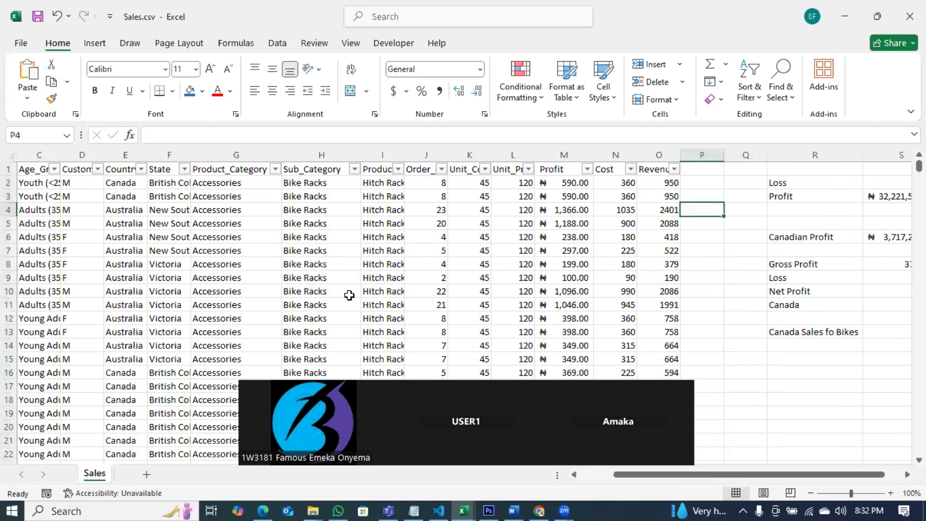
Step: Open stdFile.csv from the Business Analyst folder in File Explorer
{"action": "left_click", "coordinate": [313, 508]}
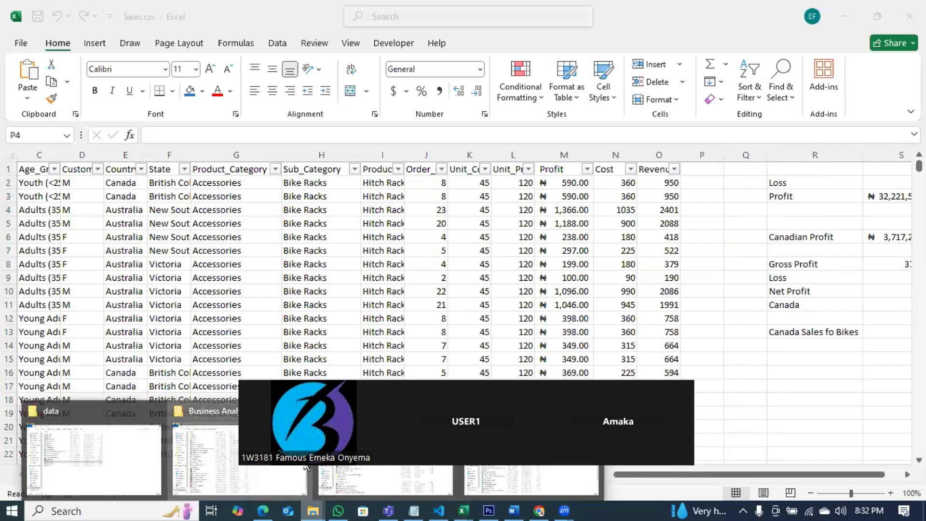
{"action": "left_click", "coordinate": [304, 466]}
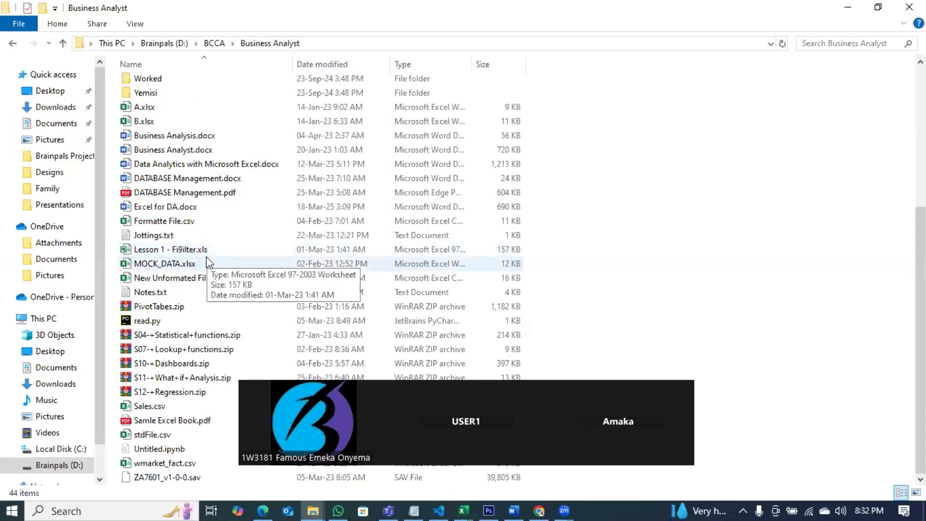
{"action": "left_click", "coordinate": [165, 435]}
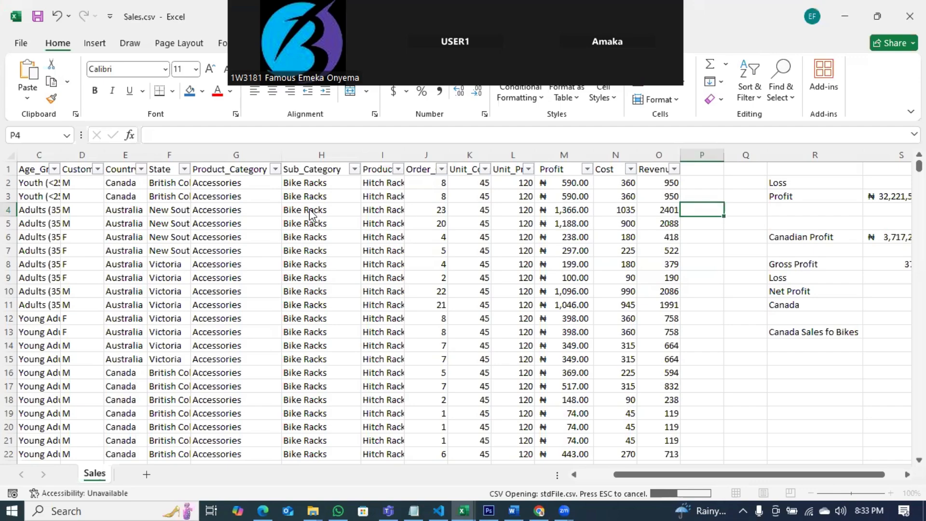
Step: Switch to the Salary A.xlsx workbook window, maximize it, and return to the top of the sheet
{"action": "mouse_move", "coordinate": [467, 499]}
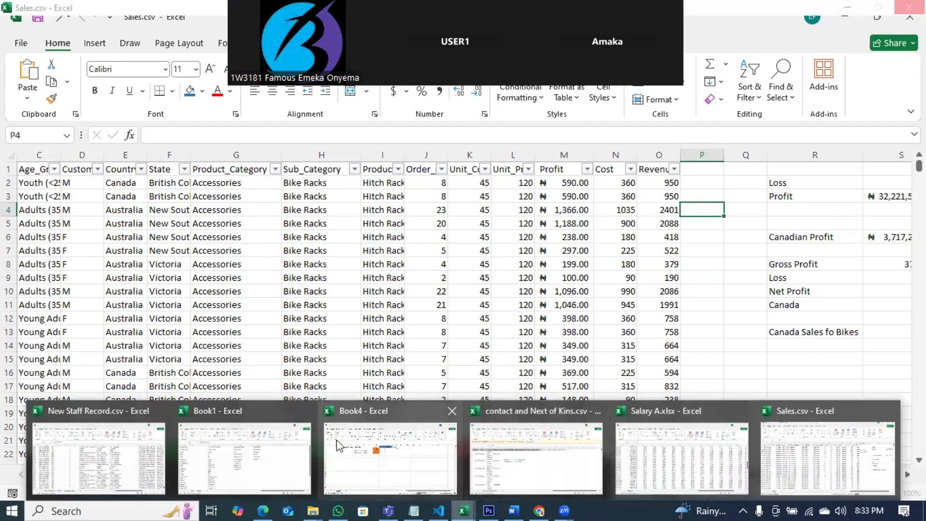
{"action": "left_click", "coordinate": [807, 463]}
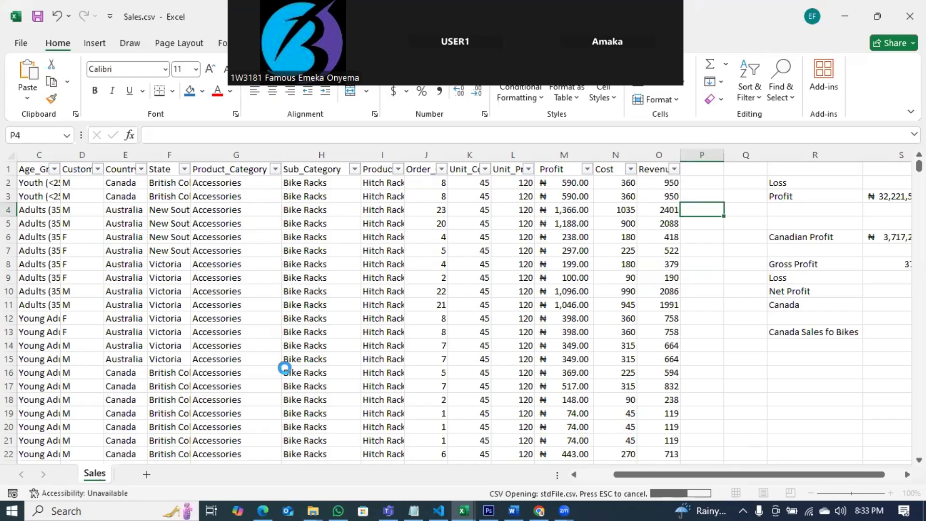
{"action": "mouse_move", "coordinate": [462, 509]}
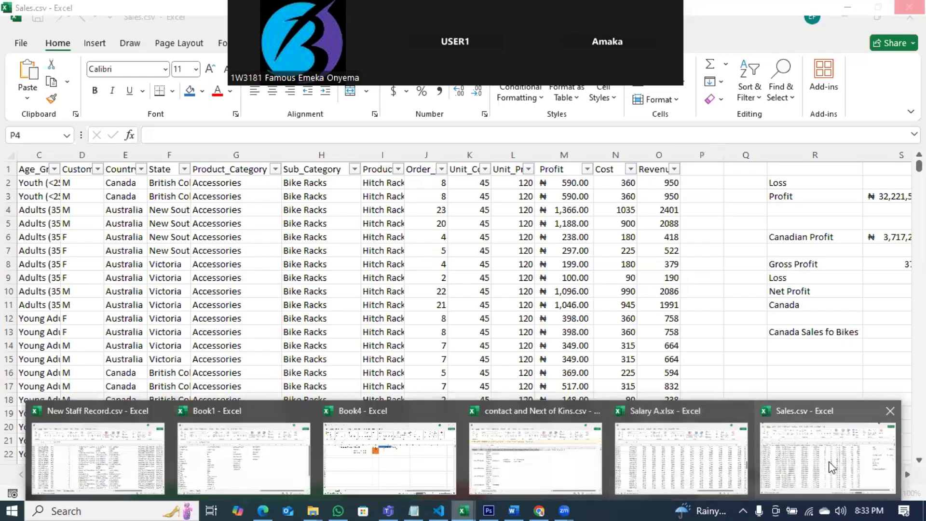
{"action": "left_click", "coordinate": [831, 467]}
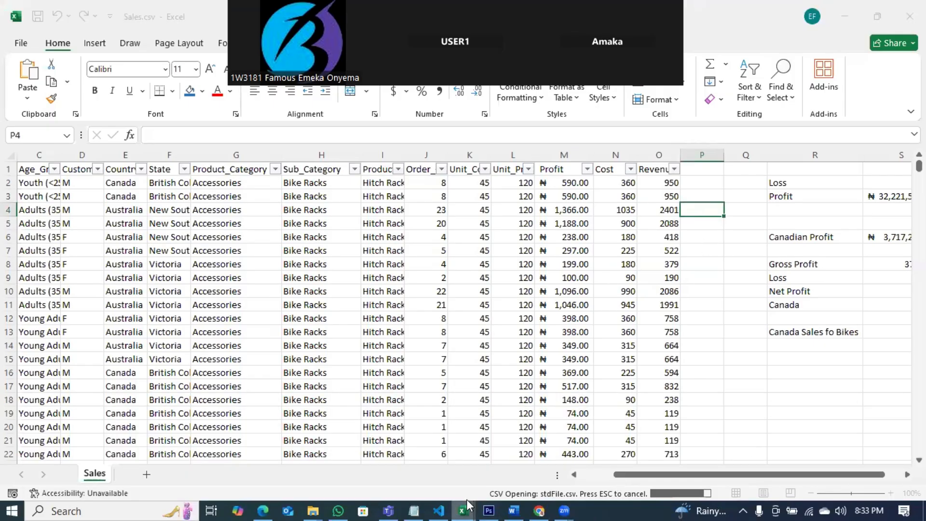
{"action": "mouse_move", "coordinate": [467, 503]}
{"action": "left_click", "coordinate": [827, 452]}
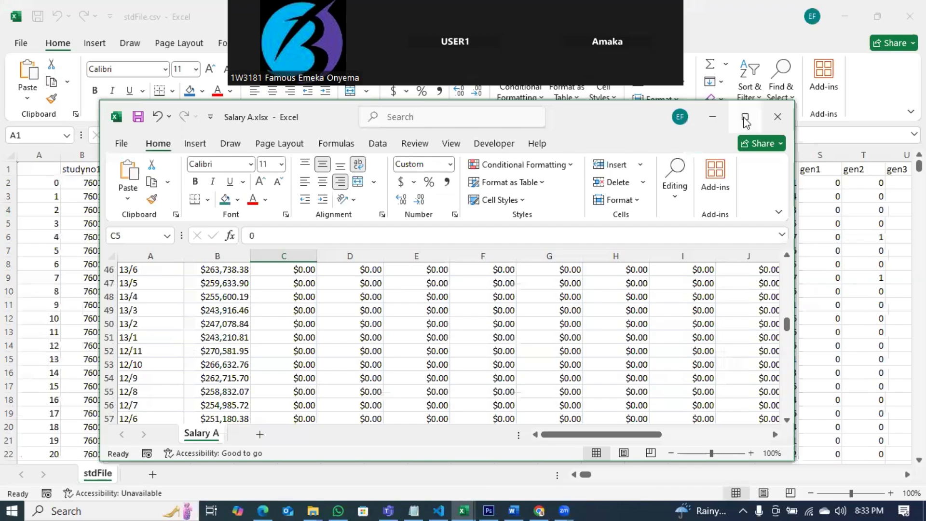
{"action": "left_click", "coordinate": [746, 119]}
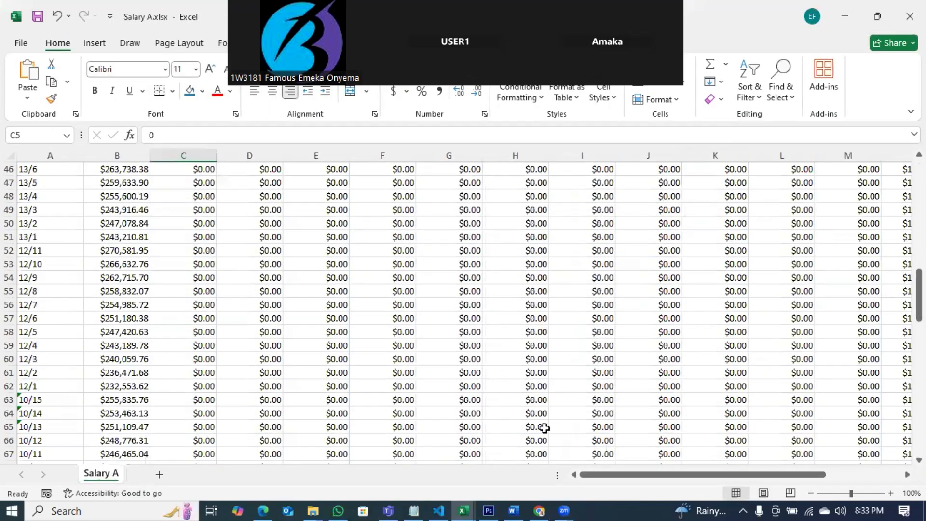
{"action": "scroll", "coordinate": [381, 383], "scroll_direction": "up", "scroll_amount": 4}
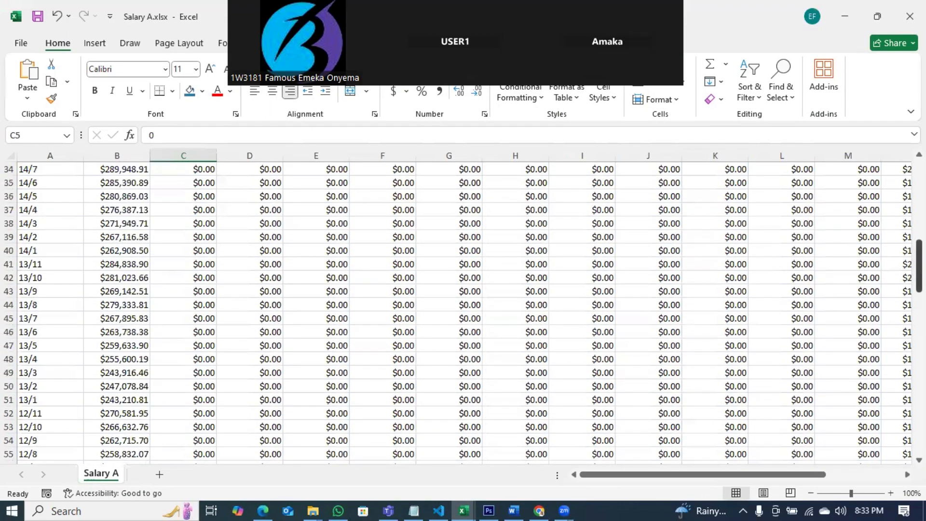
{"action": "scroll", "coordinate": [443, 217], "scroll_direction": "up", "scroll_amount": 11}
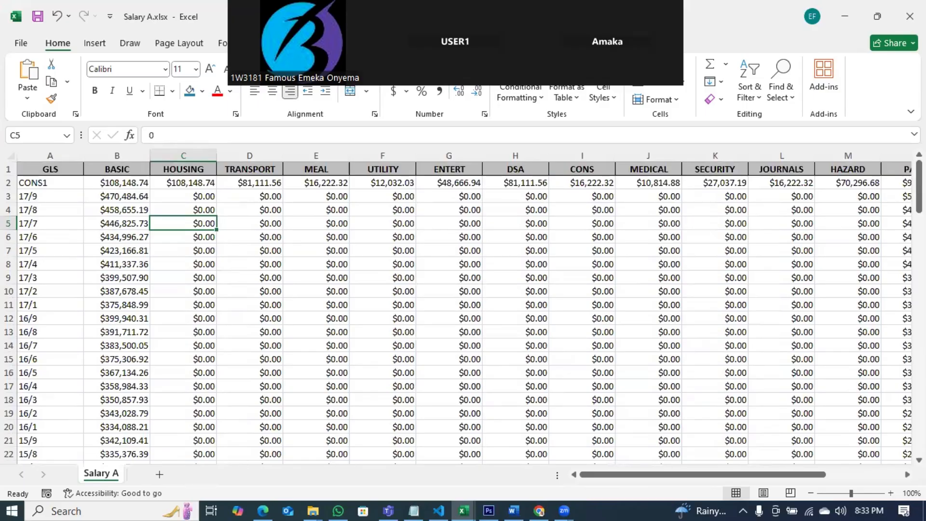
Step: In stdFile.csv, autofit the version column's width and select the studyno1 column
{"action": "key", "text": "alt+Tab"}
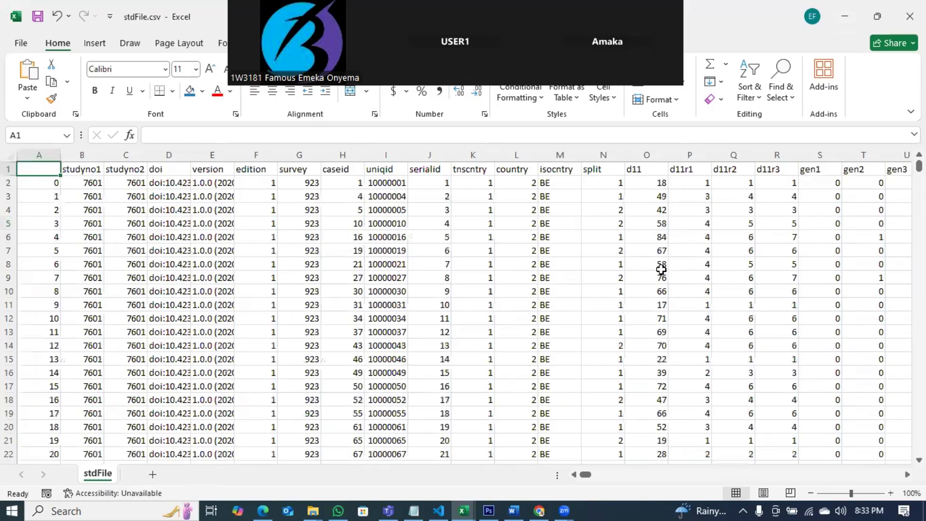
{"action": "left_click", "coordinate": [485, 289]}
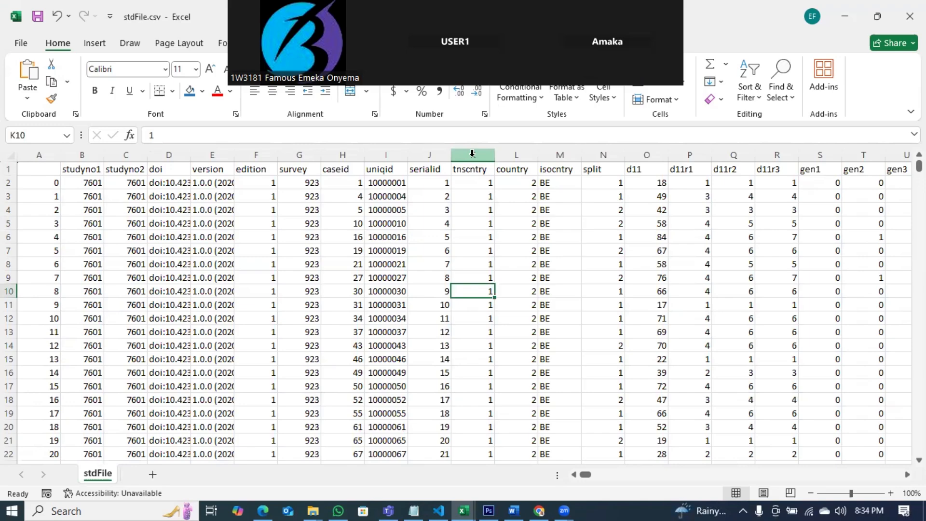
{"action": "double_click", "coordinate": [234, 154]}
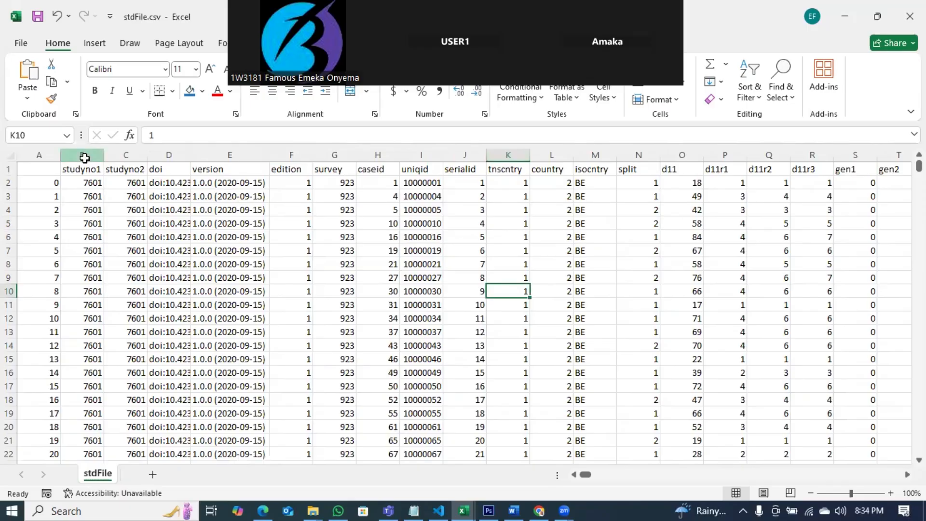
{"action": "left_click", "coordinate": [82, 154]}
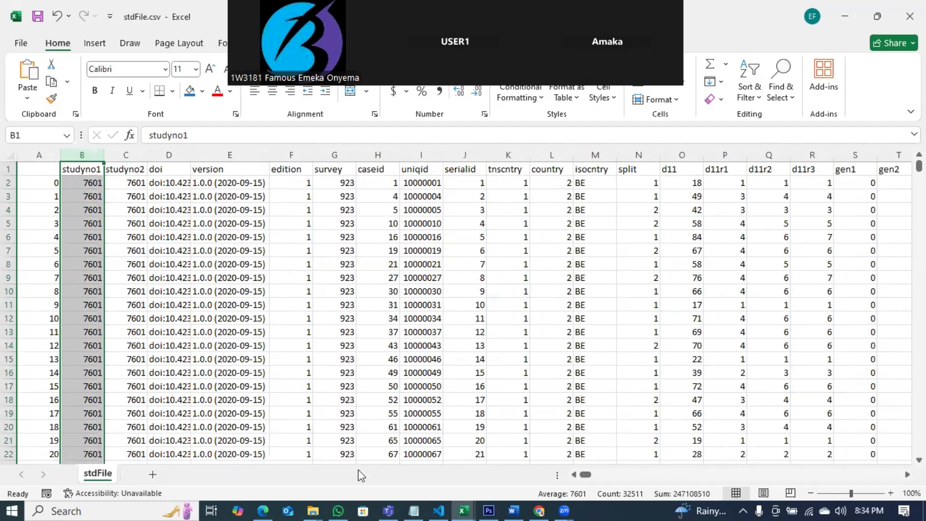
Step: Open Complete datasets.xlsx from the S07- Lookup functions folder in File Explorer
{"action": "left_click", "coordinate": [314, 509]}
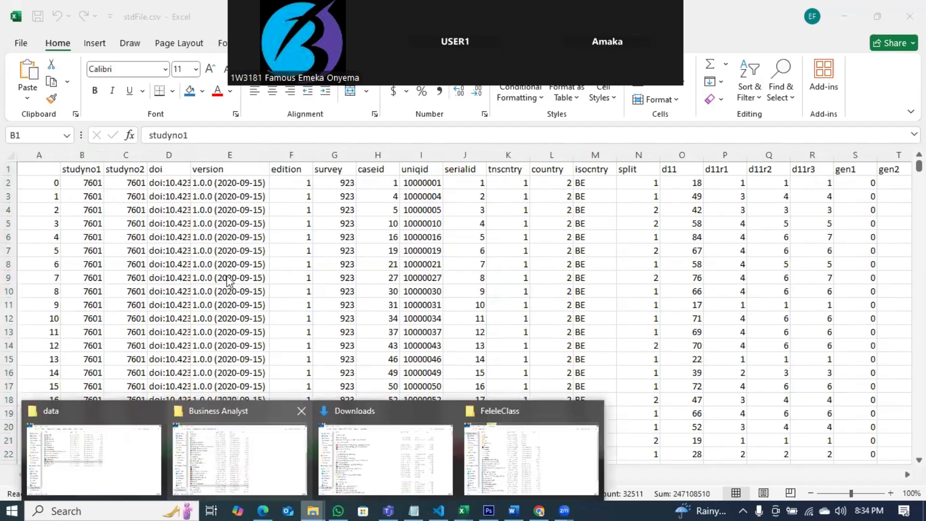
{"action": "left_click", "coordinate": [240, 459]}
{"action": "double_click", "coordinate": [188, 224]}
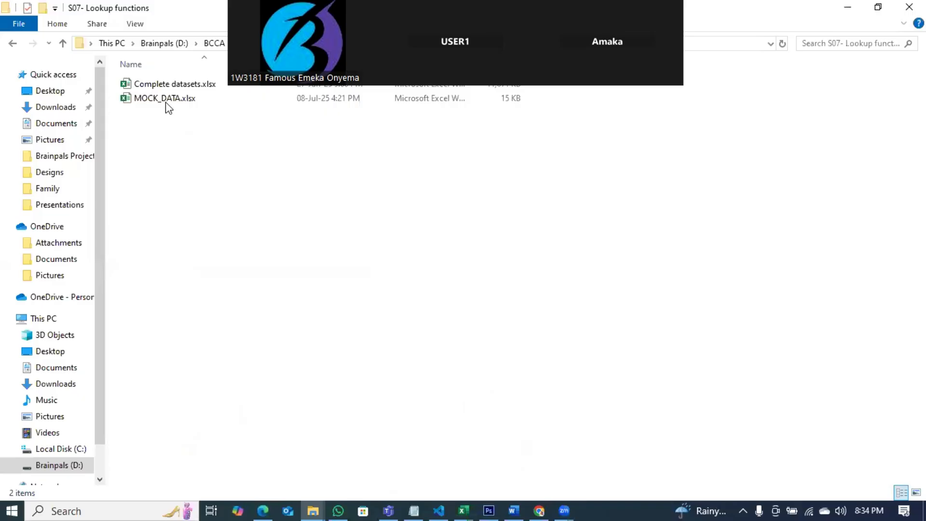
{"action": "double_click", "coordinate": [170, 85]}
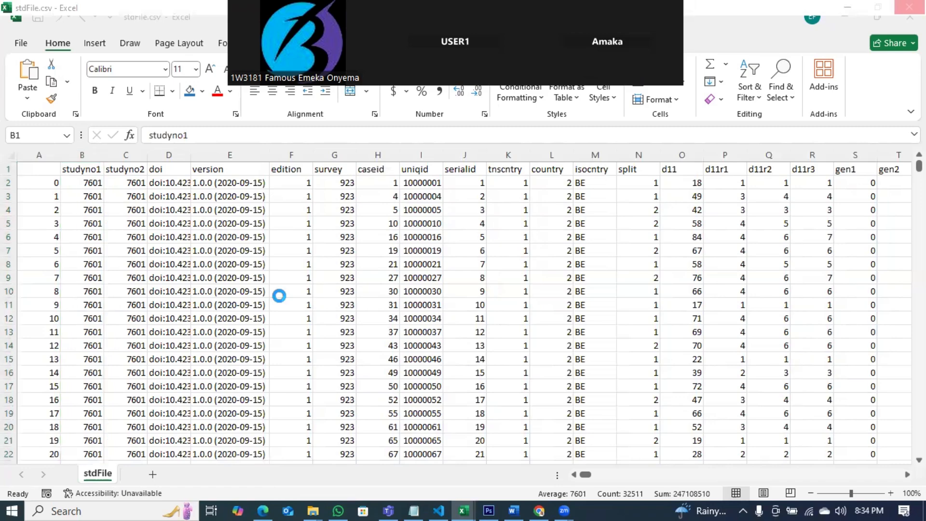
Step: Insert a blank column at column F on the VLOOKUP sheet
{"action": "left_click", "coordinate": [326, 316]}
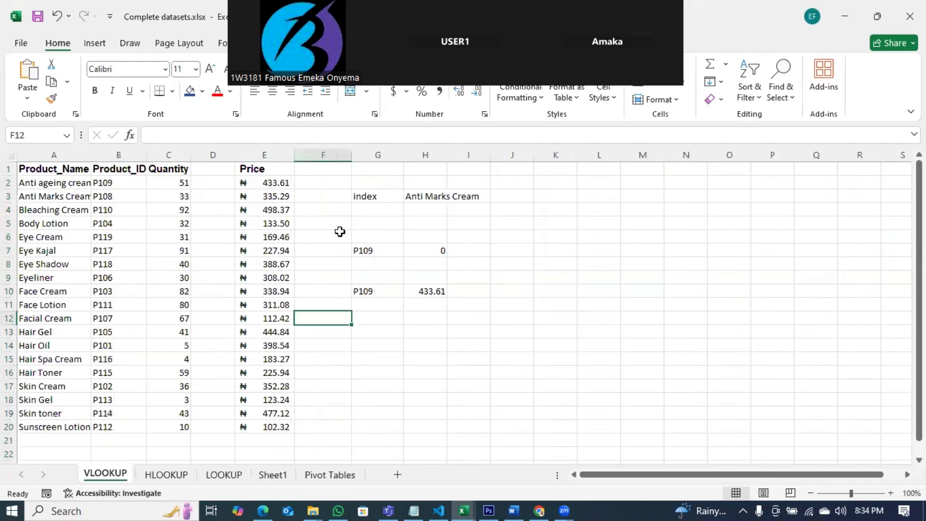
{"action": "left_click", "coordinate": [333, 155]}
{"action": "right_click", "coordinate": [334, 156]}
{"action": "left_click", "coordinate": [392, 292]}
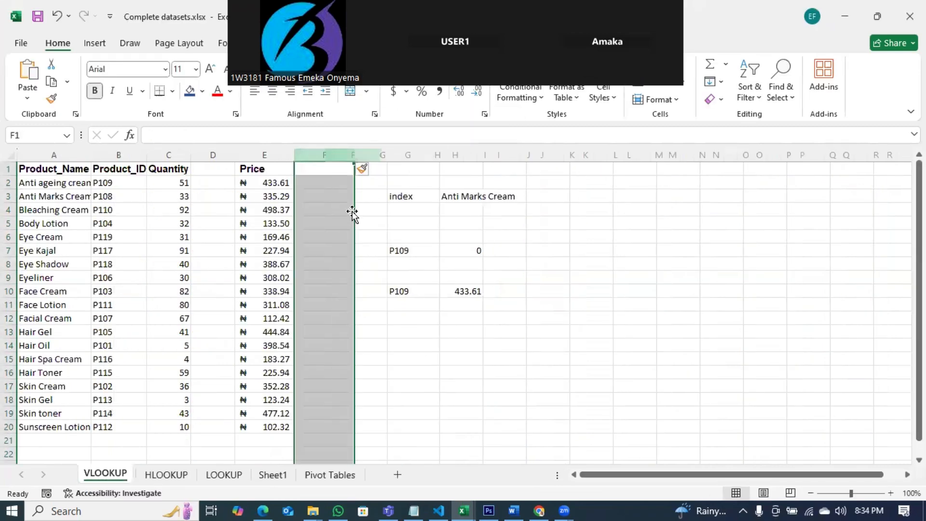
{"action": "left_click", "coordinate": [317, 194]}
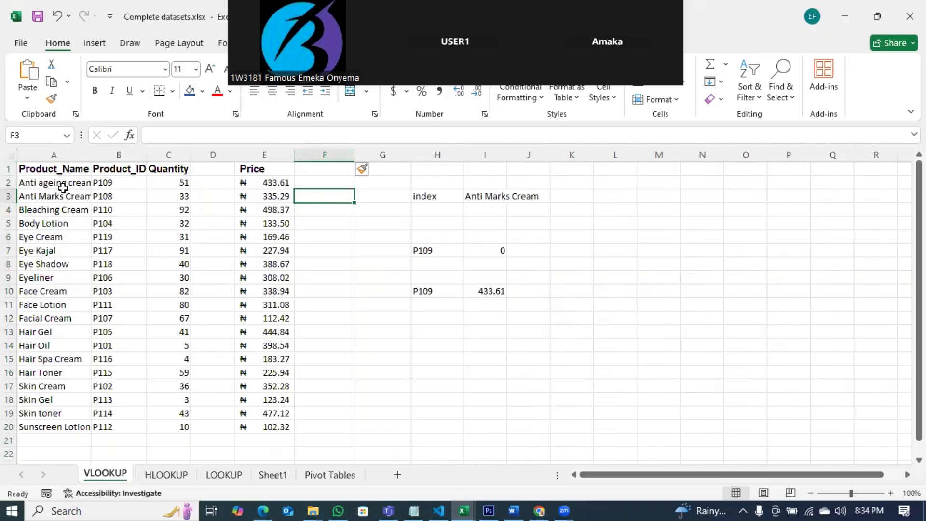
Step: Copy the product name Body Lotion from A5 into cell F4
{"action": "left_click", "coordinate": [54, 154]}
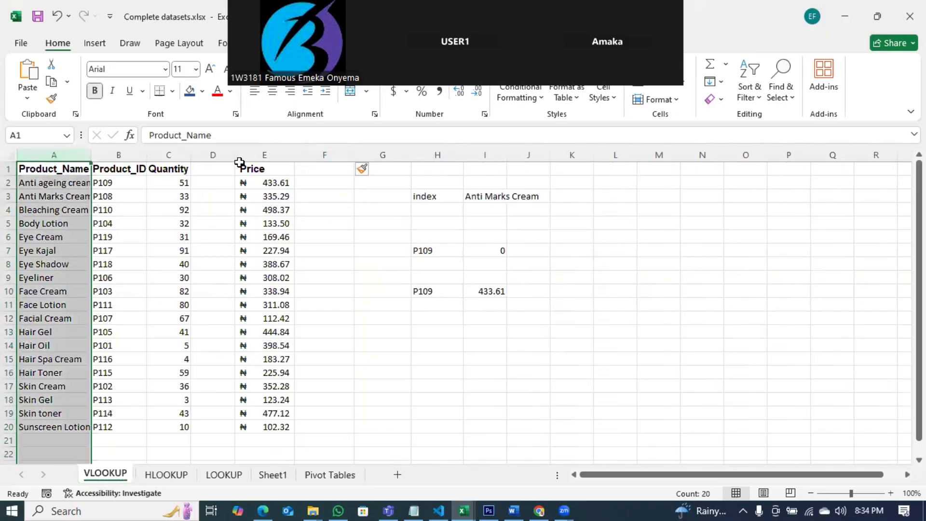
{"action": "left_click", "coordinate": [264, 155]}
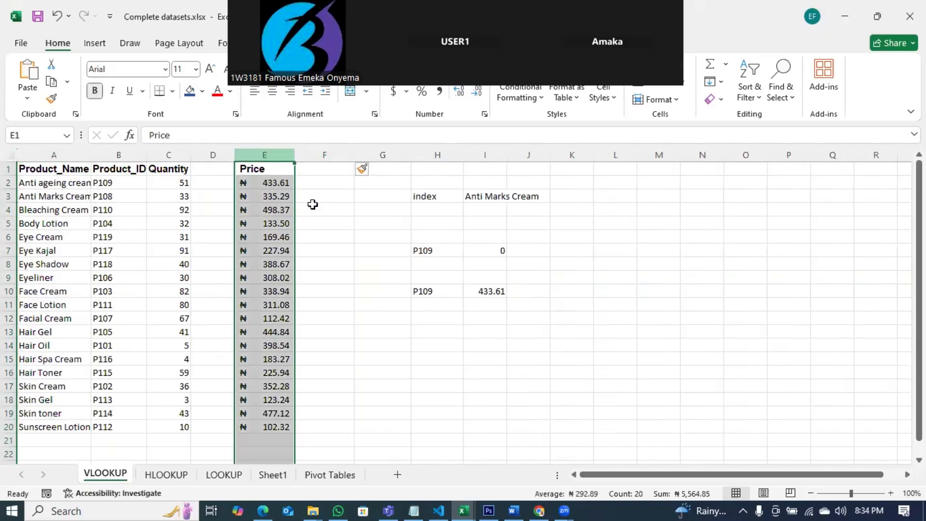
{"action": "left_click", "coordinate": [42, 225]}
{"action": "key", "text": "ctrl+c"}
{"action": "left_click", "coordinate": [321, 215]}
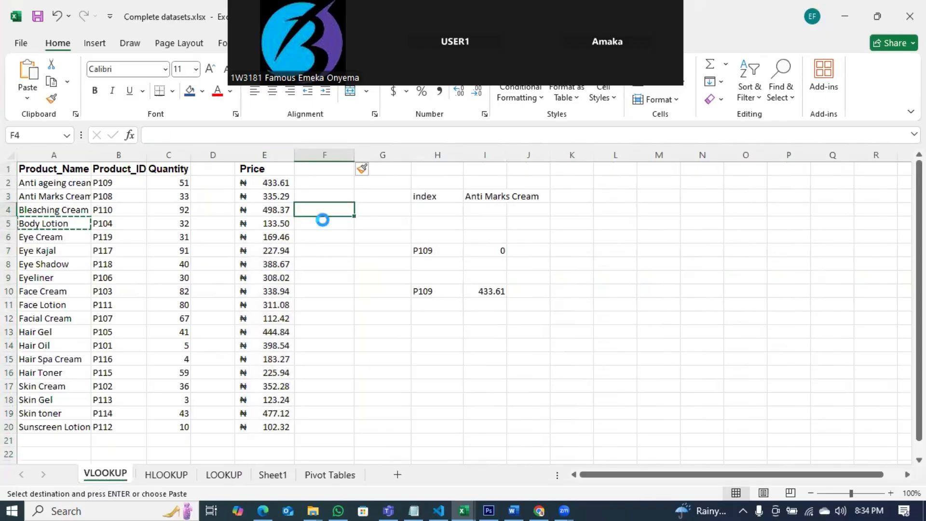
{"action": "key", "text": "ctrl+v"}
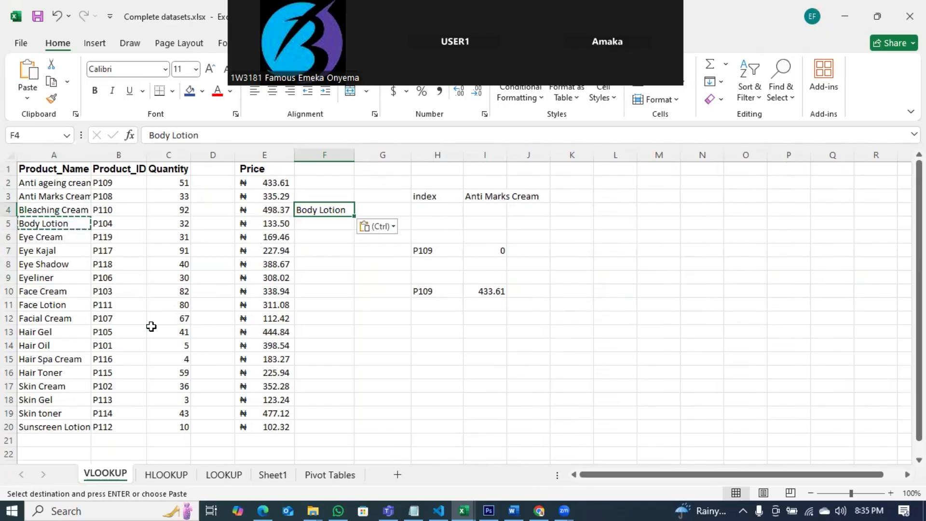
Step: Insert another blank column at column G
{"action": "left_click", "coordinate": [388, 154]}
{"action": "right_click", "coordinate": [388, 154]}
{"action": "left_click", "coordinate": [437, 291]}
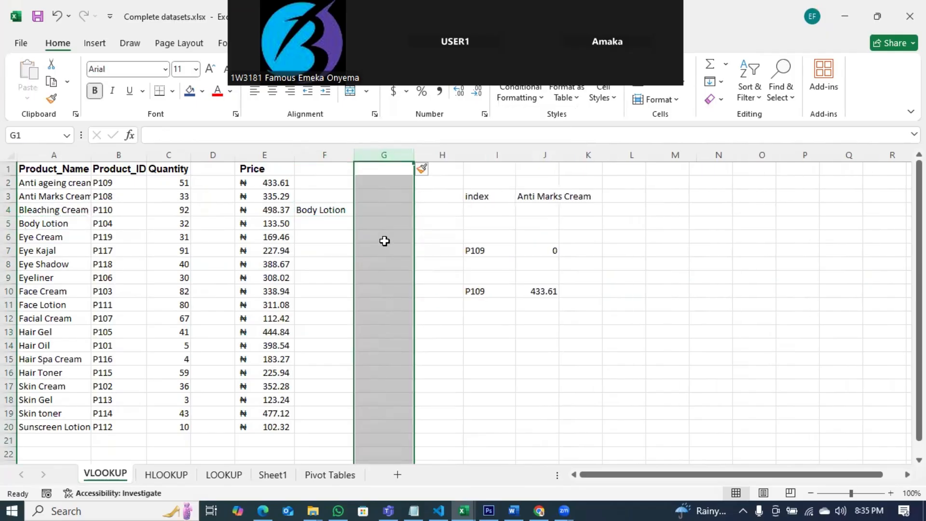
Step: In G4, enter a VLOOKUP formula looking up F4 in A1:E20, returning column 5 with exact match
{"action": "left_click", "coordinate": [378, 205]}
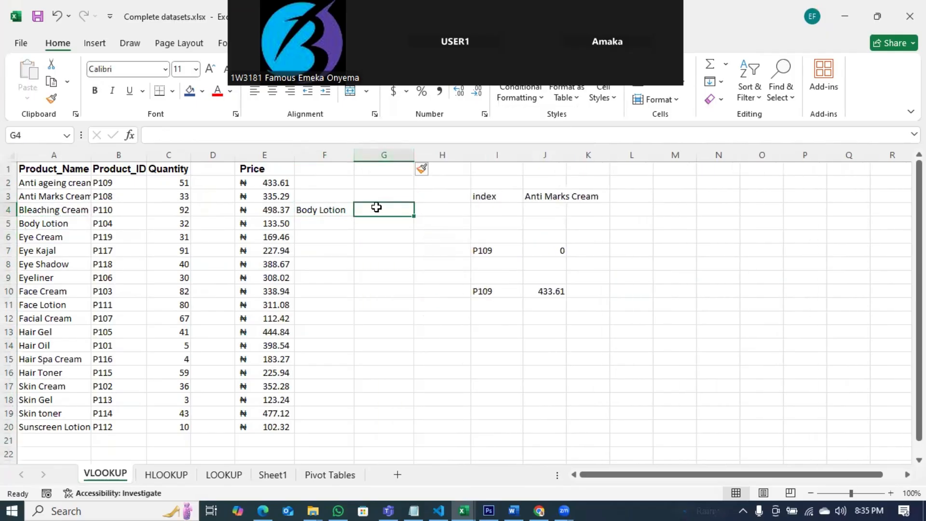
{"action": "type", "text": "=VLOOKUP("}
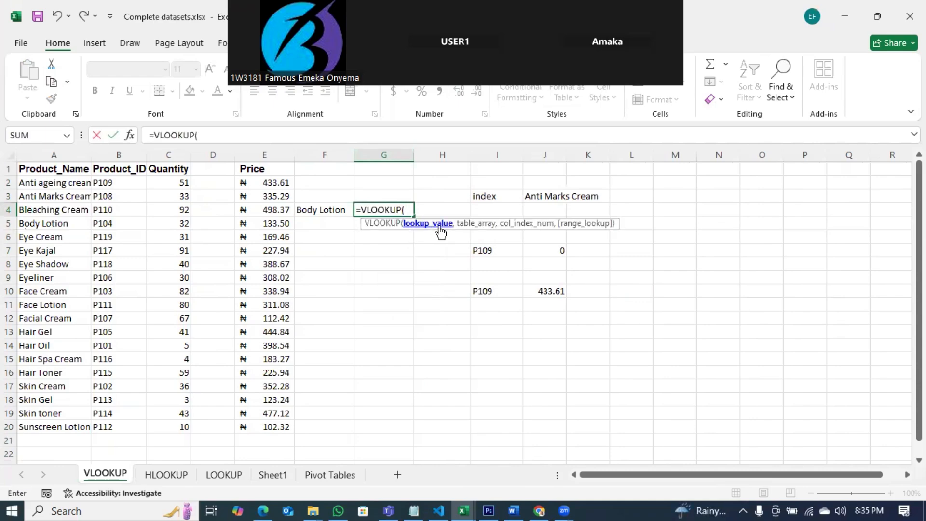
{"action": "left_click", "coordinate": [329, 208]}
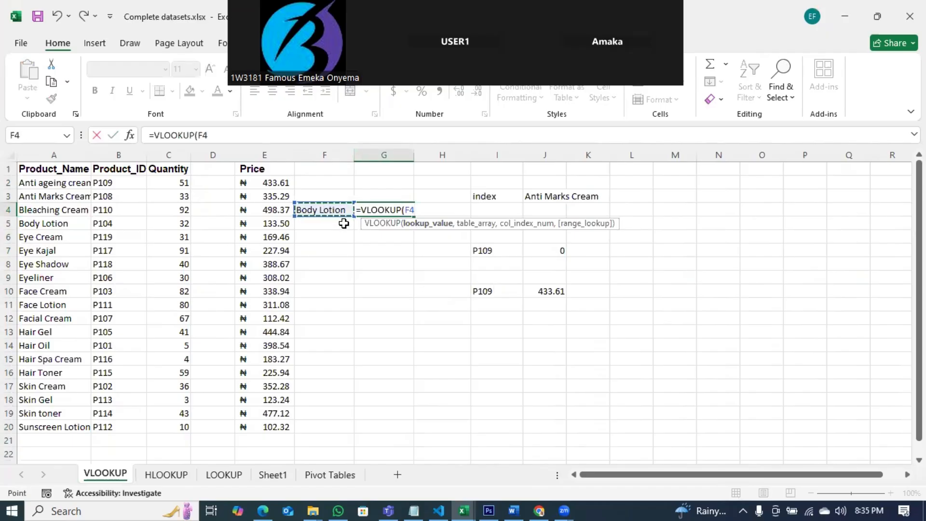
{"action": "type", "text": ","}
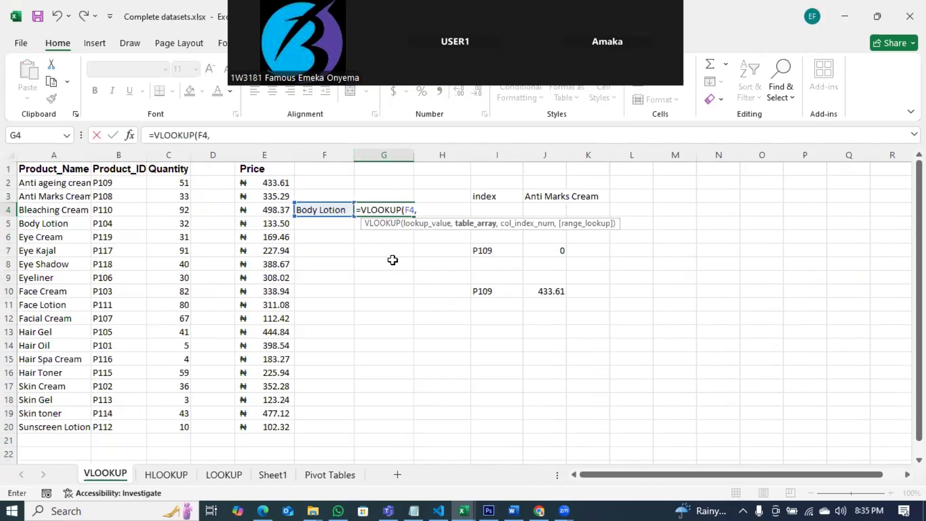
{"action": "left_click_drag", "start_coordinate": [47, 168], "coordinate": [172, 239]}
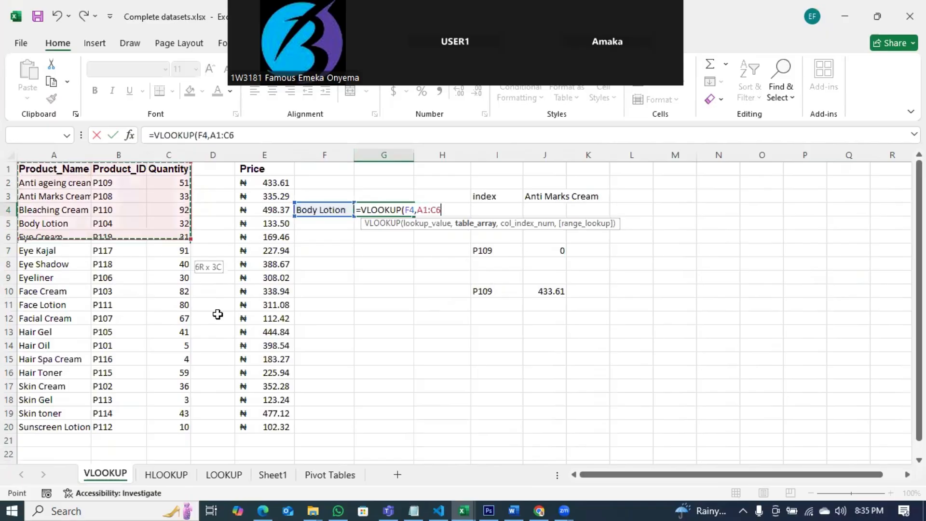
{"action": "left_click_drag", "start_coordinate": [218, 314], "coordinate": [263, 425]}
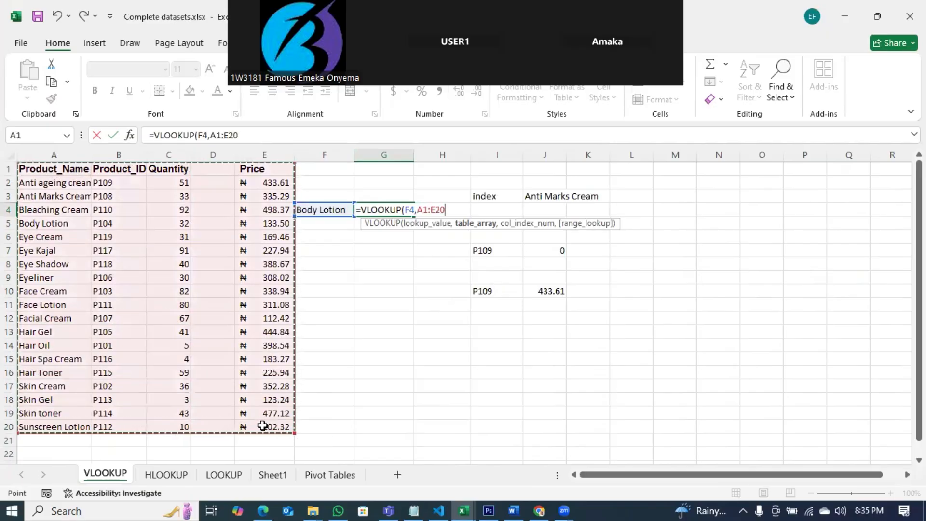
{"action": "type", "text": ","}
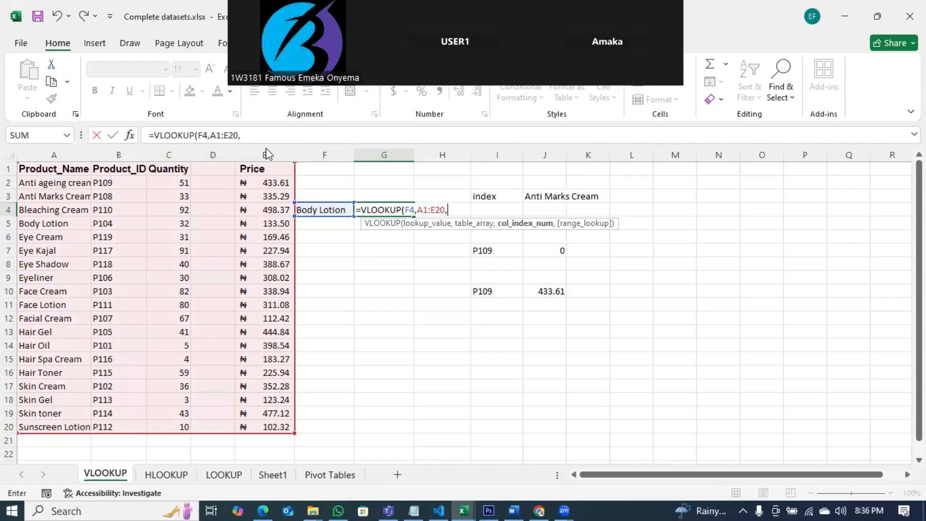
{"action": "type", "text": "5,"}
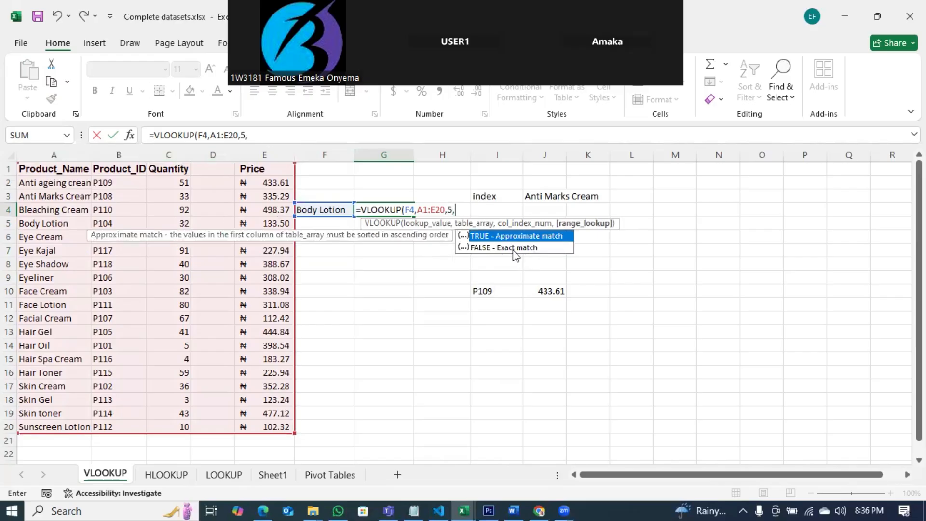
{"action": "left_click", "coordinate": [511, 248]}
{"action": "key", "text": "Return"}
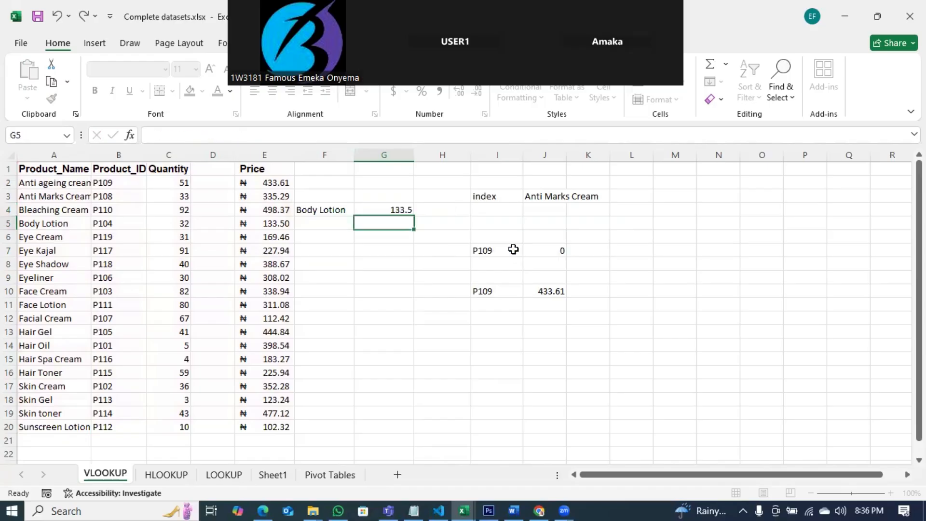
Step: Change the lookup value in F4 to Face Cream
{"action": "left_click", "coordinate": [401, 209]}
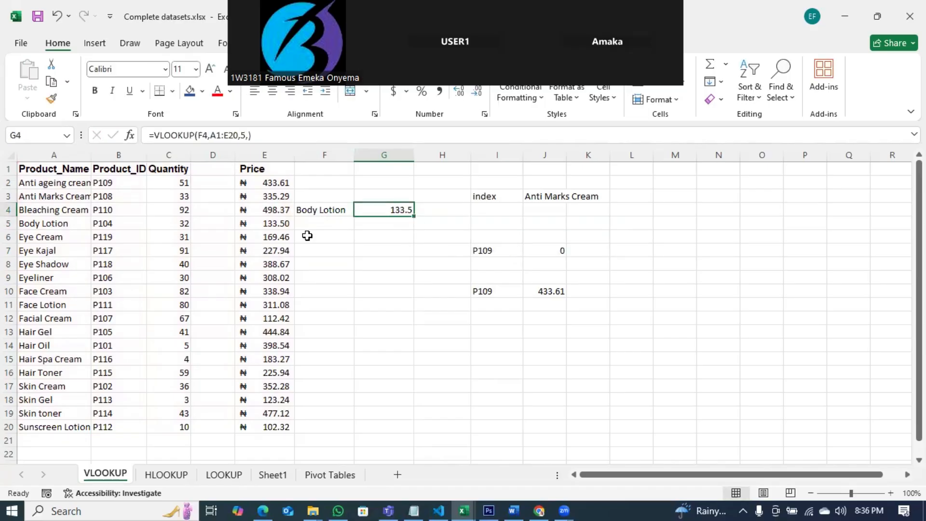
{"action": "left_click", "coordinate": [9, 223]}
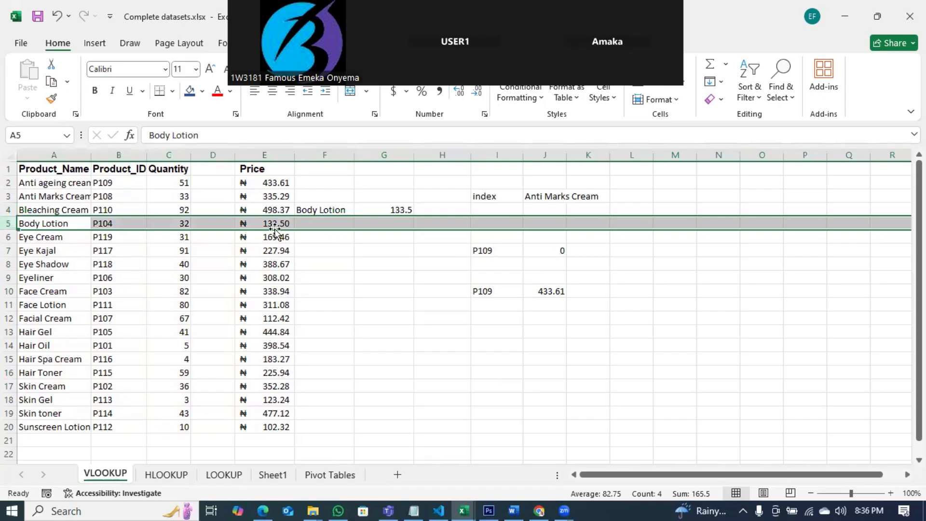
{"action": "left_click", "coordinate": [374, 251]}
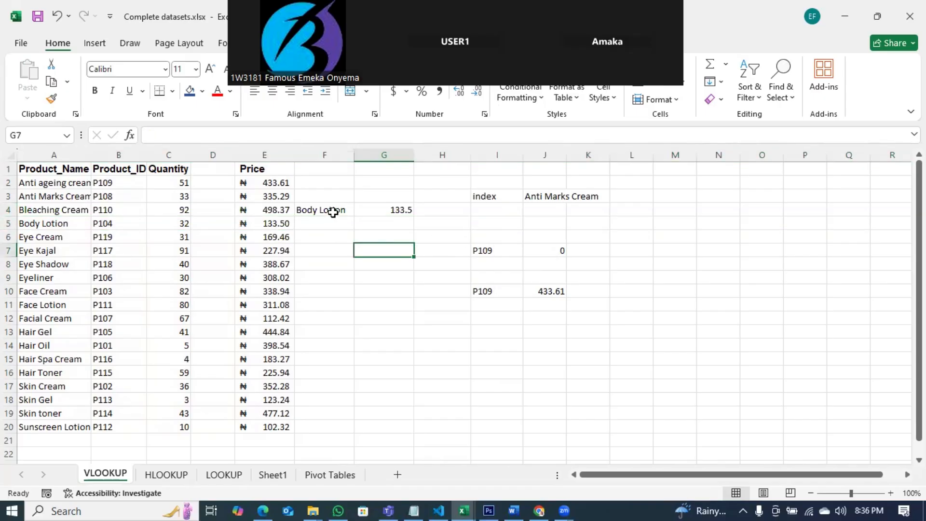
{"action": "left_click", "coordinate": [333, 212]}
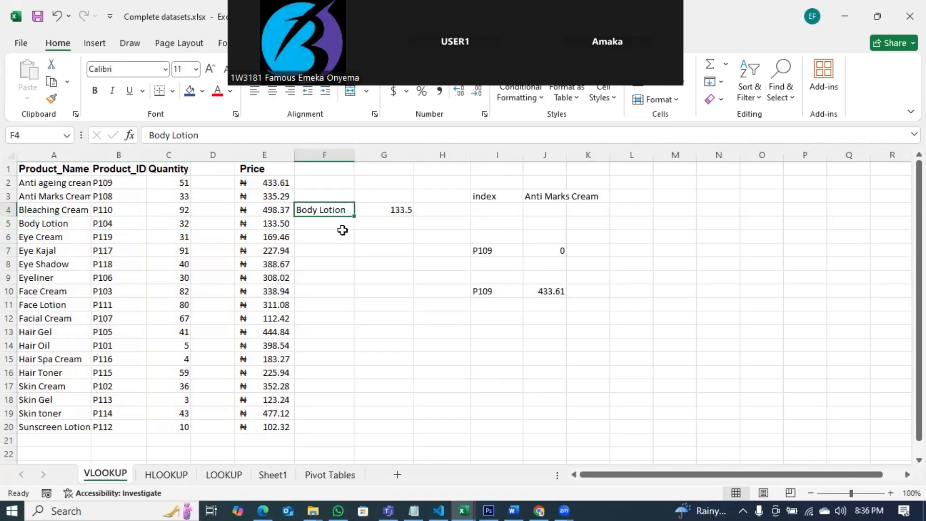
{"action": "type", "text": "Fa"}
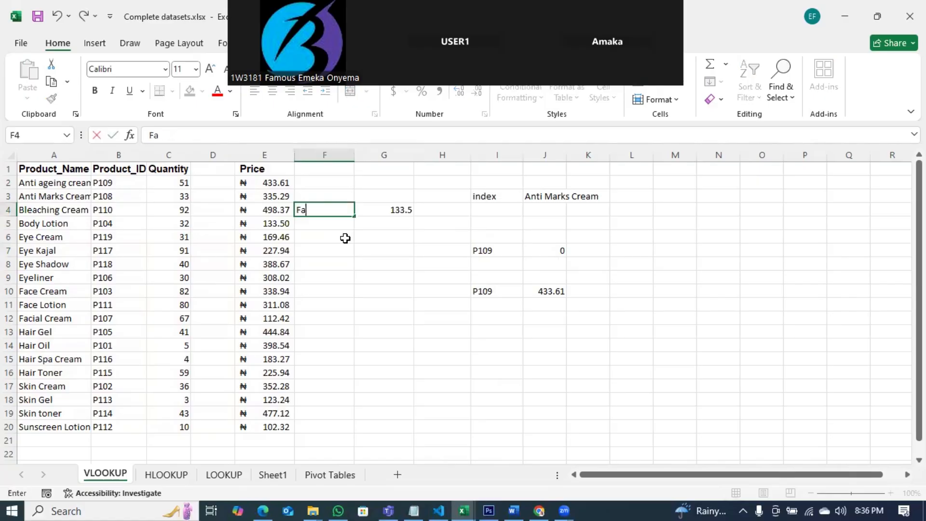
{"action": "type", "text": "ce Cream"}
{"action": "key", "text": "Return"}
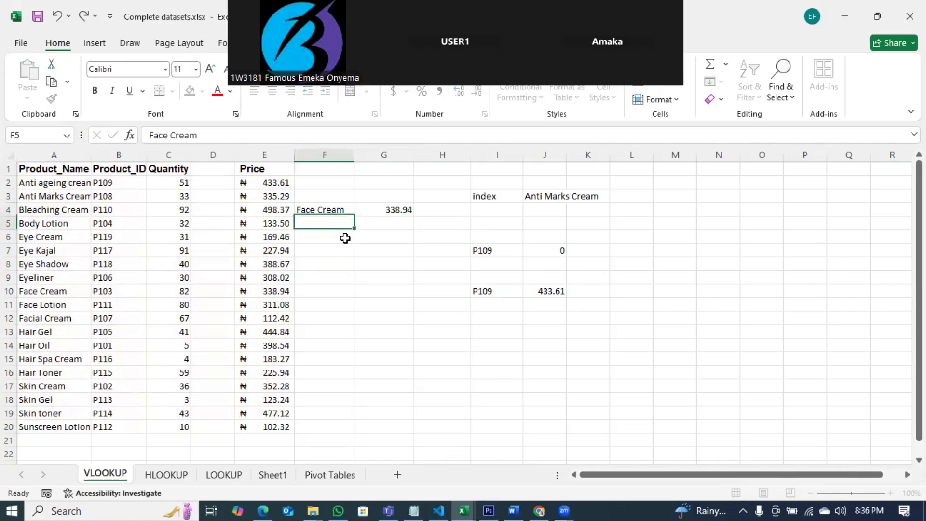
Step: Change the lookup value in F4 to Skin Gel
{"action": "left_click", "coordinate": [406, 209]}
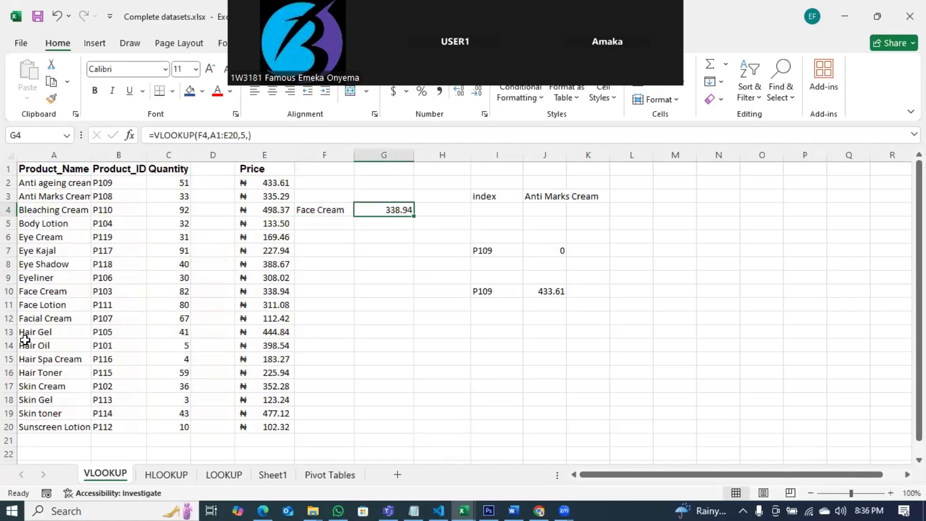
{"action": "left_click", "coordinate": [34, 290]}
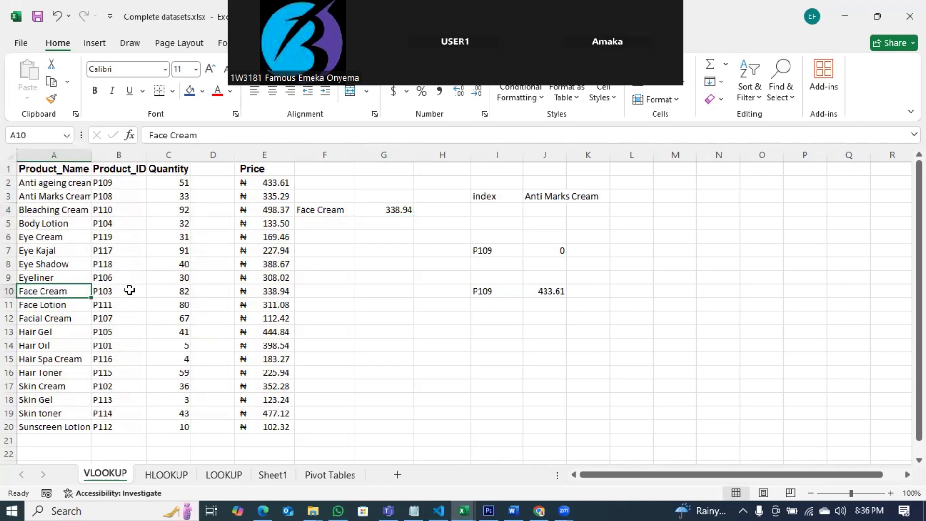
{"action": "left_click", "coordinate": [330, 213]}
{"action": "type", "text": "Sk"}
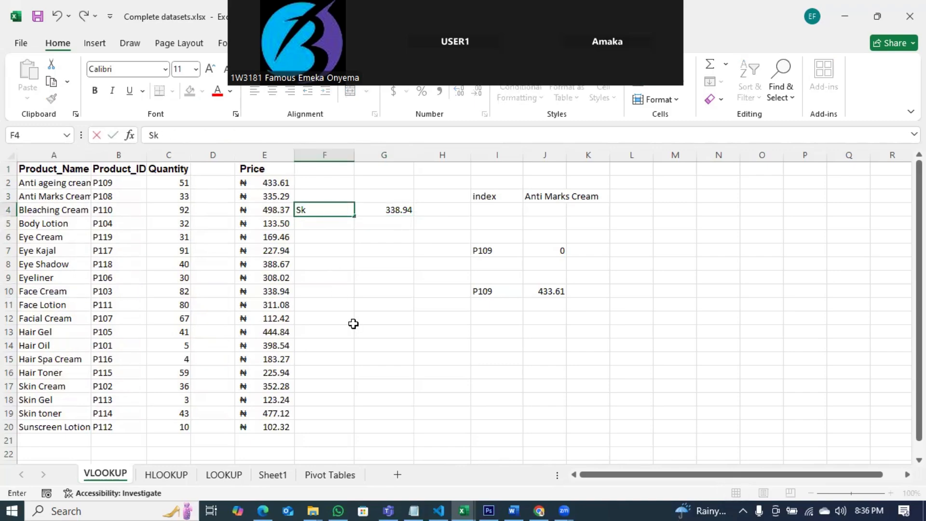
{"action": "type", "text": "in Gel"}
{"action": "key", "text": "Return"}
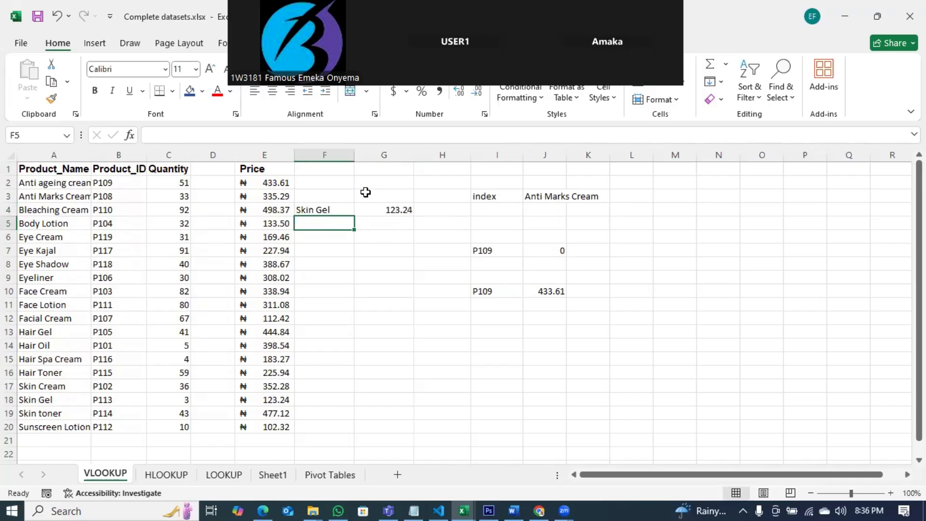
Step: Delete columns F through L, clearing the earlier lookup experiments
{"action": "left_click_drag", "start_coordinate": [326, 154], "coordinate": [620, 164]}
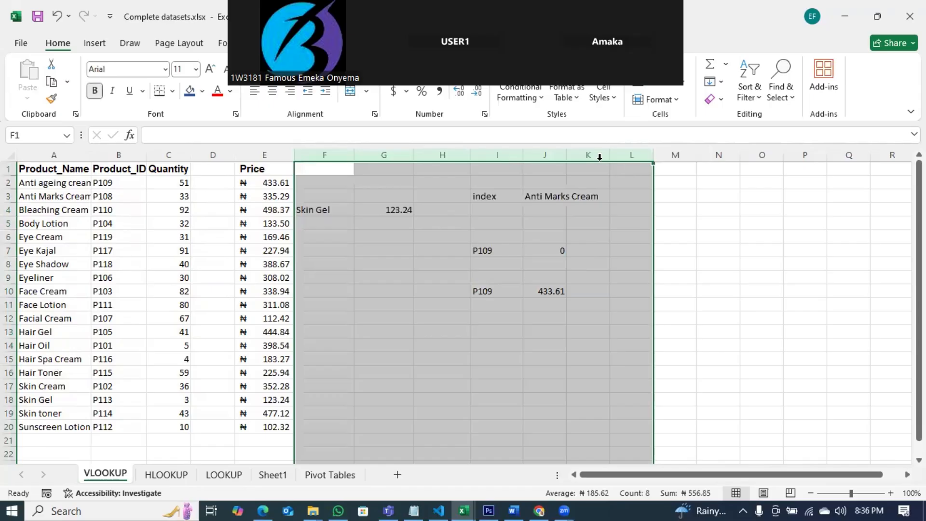
{"action": "right_click", "coordinate": [595, 154]}
{"action": "left_click", "coordinate": [628, 311]}
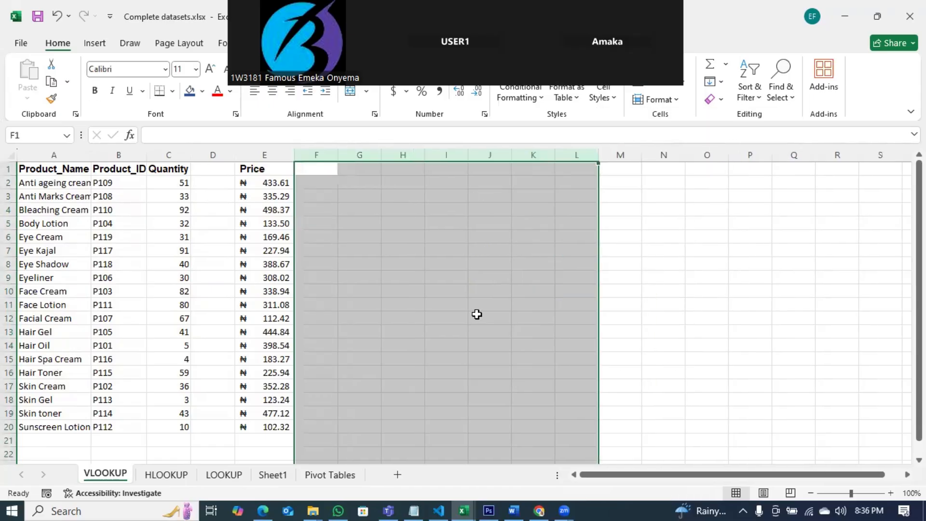
Step: Move the product table from A1:E20 so it occupies E1:I20
{"action": "left_click", "coordinate": [413, 331]}
{"action": "left_click", "coordinate": [32, 169]}
{"action": "left_click_drag", "start_coordinate": [151, 287], "coordinate": [276, 428]}
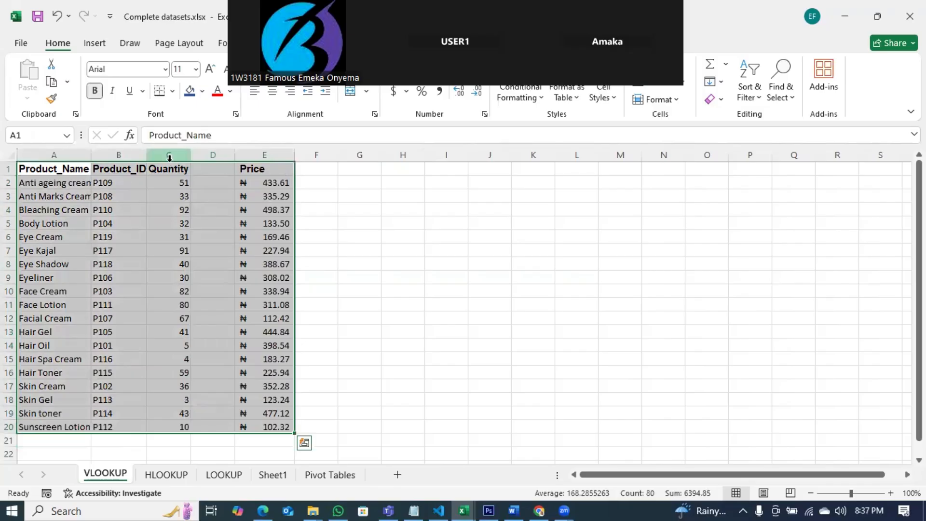
{"action": "left_click_drag", "start_coordinate": [171, 164], "coordinate": [356, 189]}
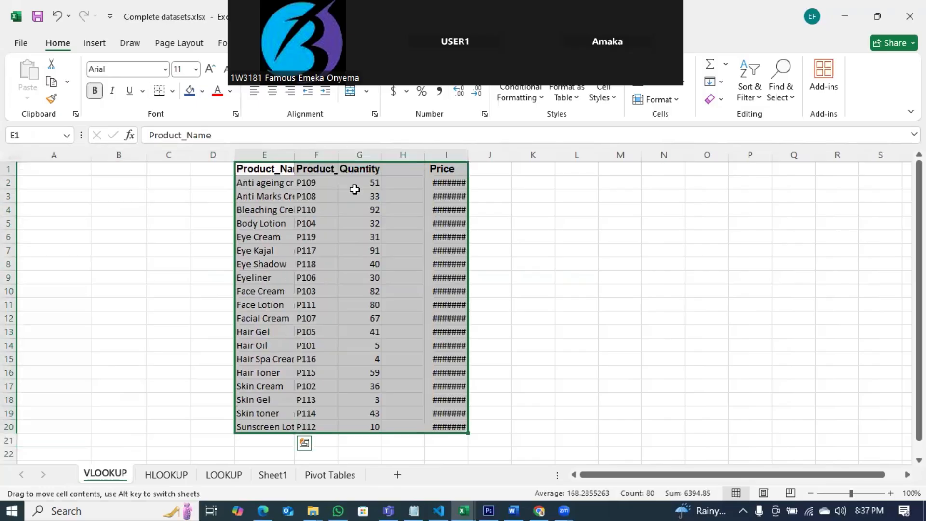
Step: Autofit the widths of the Price and Product_Name columns
{"action": "left_click", "coordinate": [656, 292]}
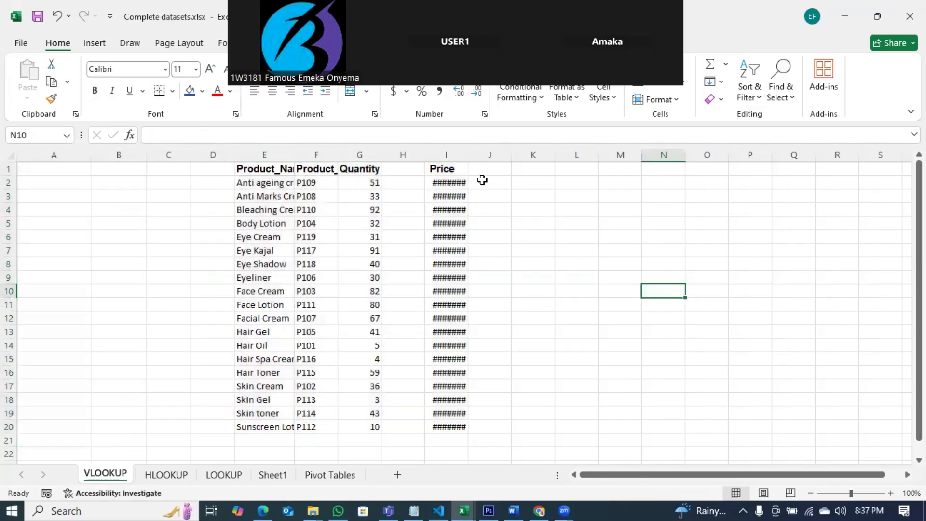
{"action": "double_click", "coordinate": [468, 155]}
{"action": "left_click", "coordinate": [522, 262]}
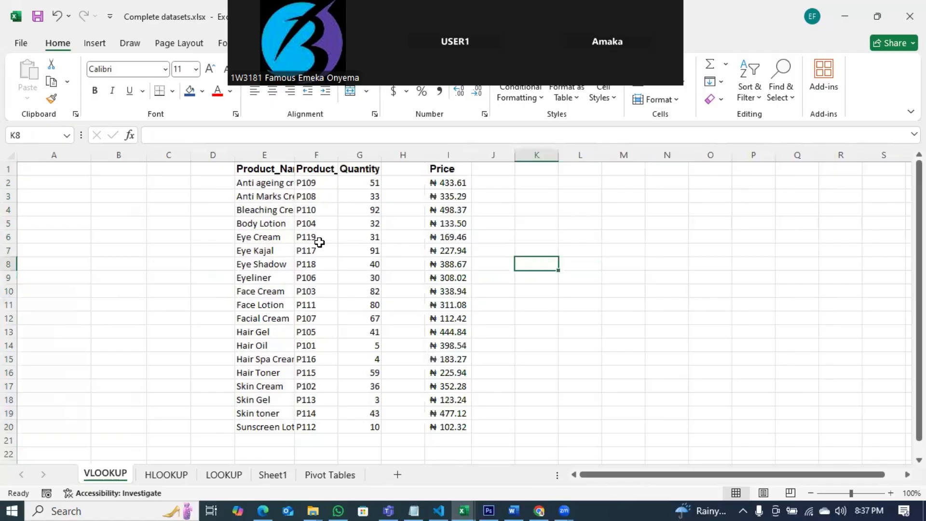
{"action": "double_click", "coordinate": [293, 159]}
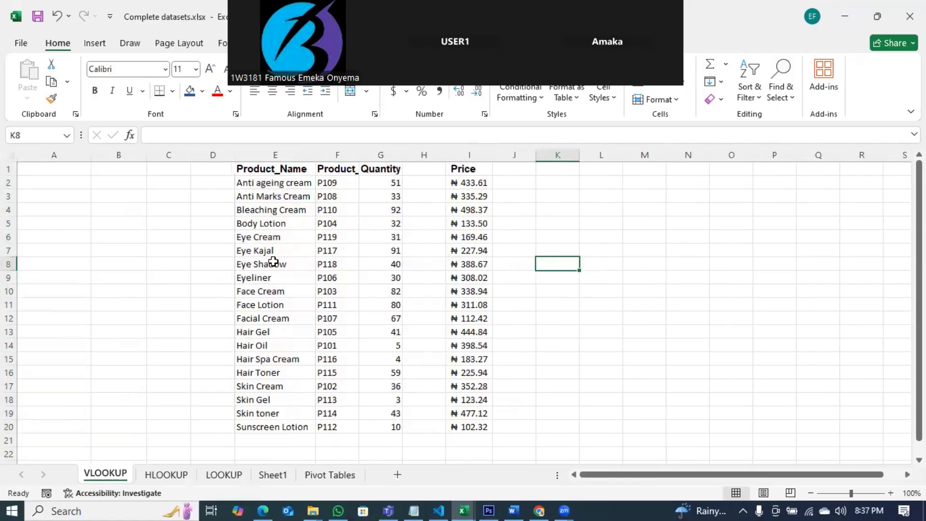
Step: Copy Eye Kajal from E7 into J5 as the lookup value
{"action": "left_click", "coordinate": [265, 251]}
{"action": "key", "text": "ctrl+c"}
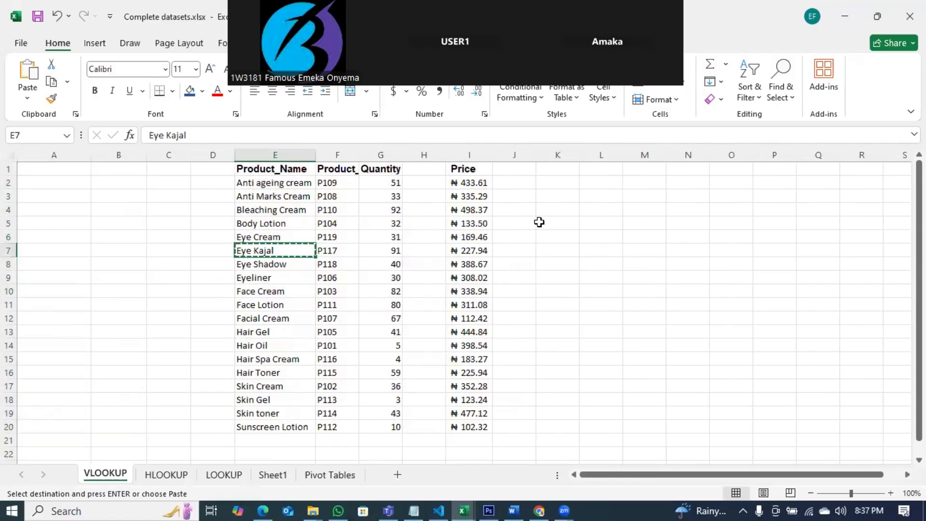
{"action": "left_click", "coordinate": [527, 222]}
{"action": "key", "text": "ctrl+v"}
Step: In K5, enter a VLOOKUP formula looking up J5 in E1:I20, returning column 5 with exact match (FALSE)
{"action": "left_click", "coordinate": [555, 221]}
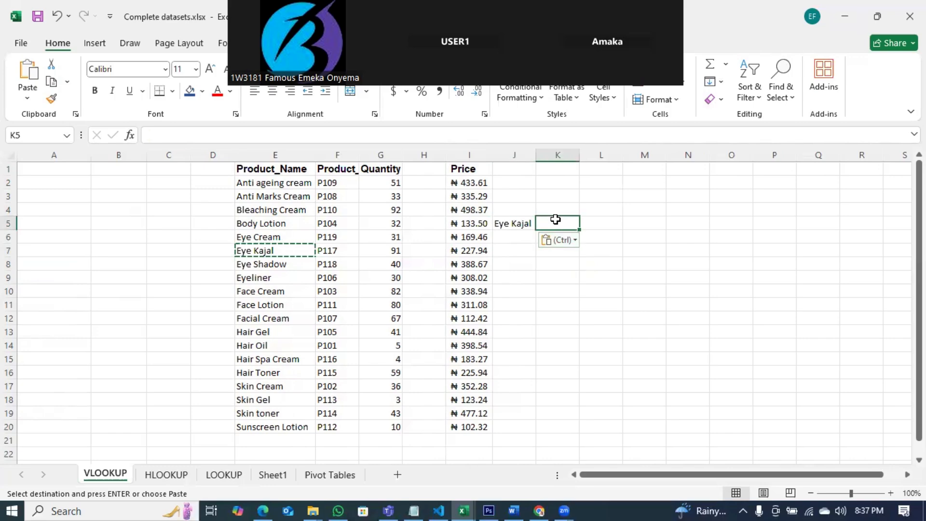
{"action": "type", "text": "=vl"}
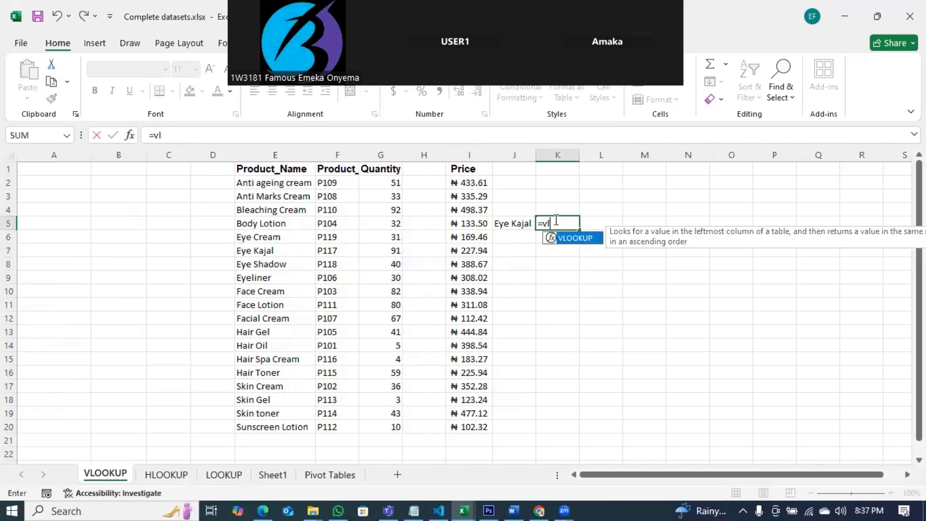
{"action": "type", "text": "oo"}
{"action": "key", "text": "Tab"}
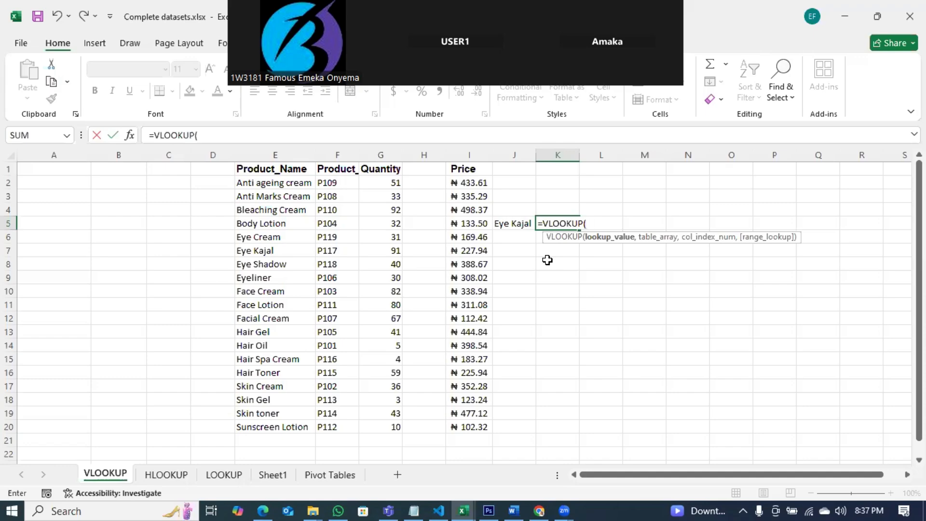
{"action": "left_click", "coordinate": [517, 222]}
{"action": "type", "text": ","}
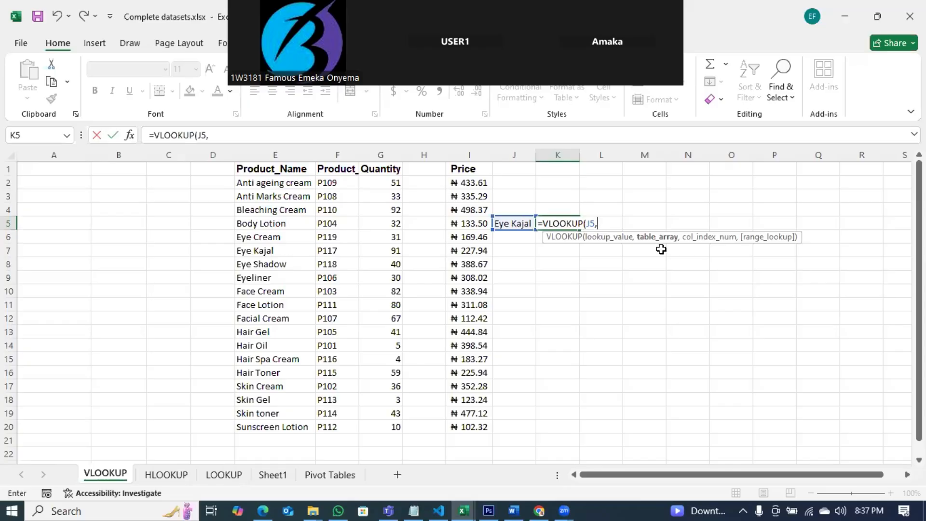
{"action": "left_click_drag", "start_coordinate": [250, 168], "coordinate": [468, 430]}
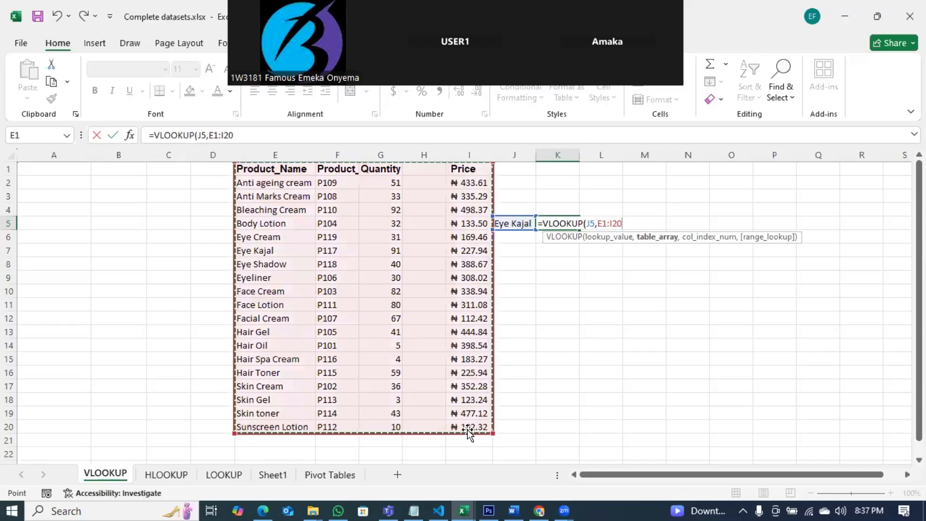
{"action": "type", "text": ","}
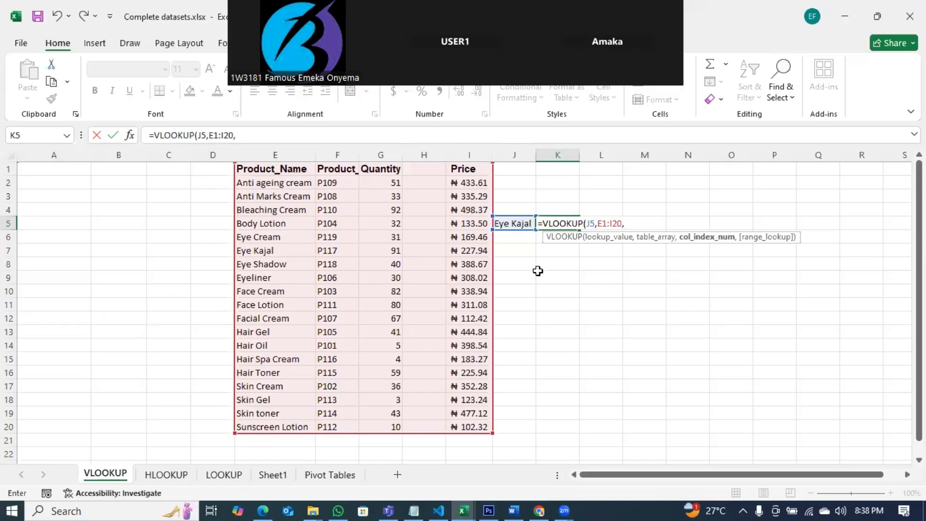
{"action": "type", "text": ","}
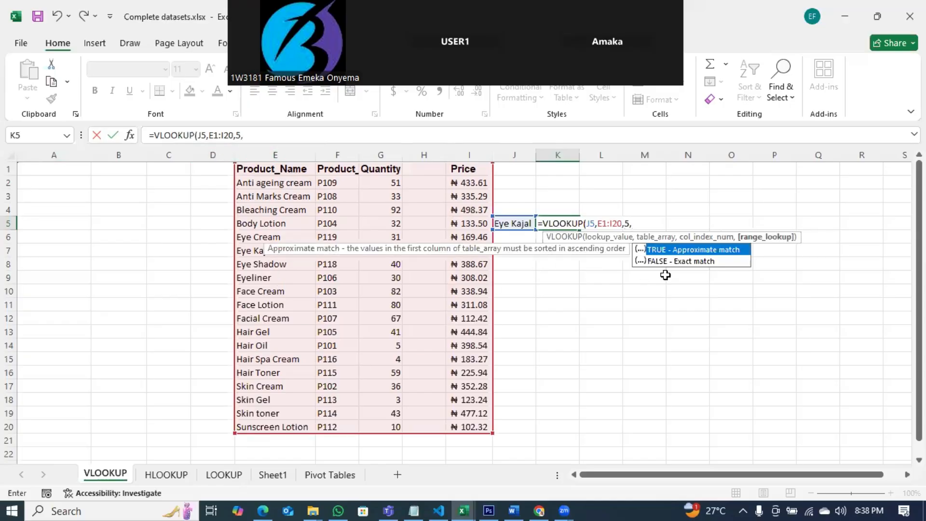
{"action": "left_click", "coordinate": [657, 263]}
{"action": "double_click", "coordinate": [657, 263]}
{"action": "key", "text": "Return"}
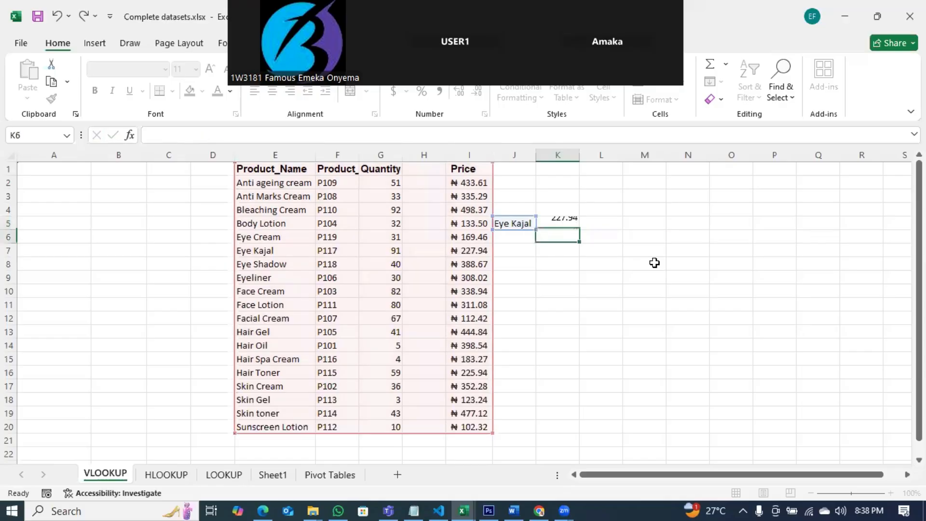
Step: Compare the K5 result with the Eye Kajal row's price in the table
{"action": "left_click", "coordinate": [557, 221]}
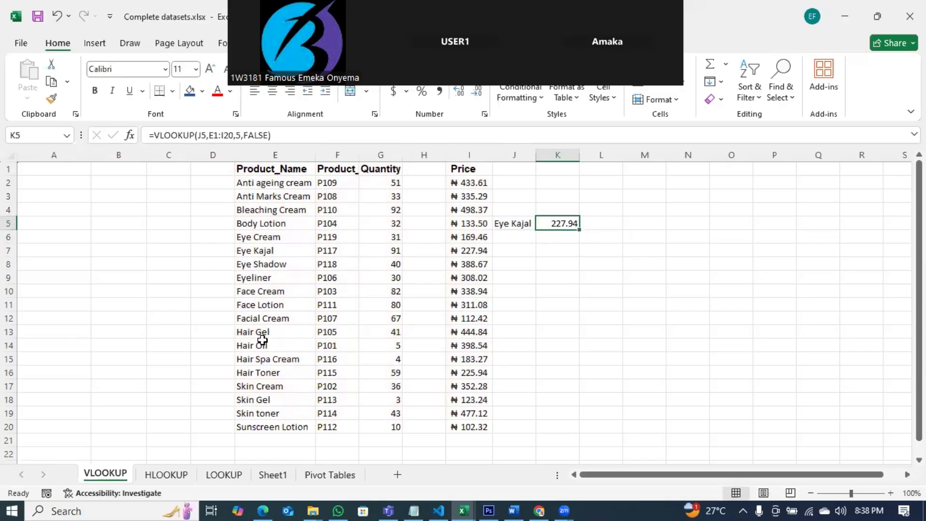
{"action": "left_click", "coordinate": [267, 249]}
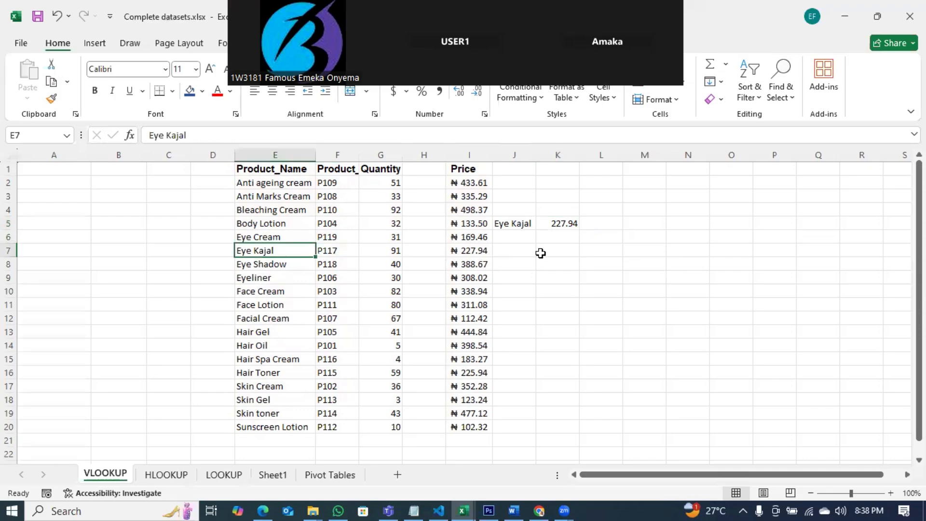
{"action": "left_click", "coordinate": [476, 246]}
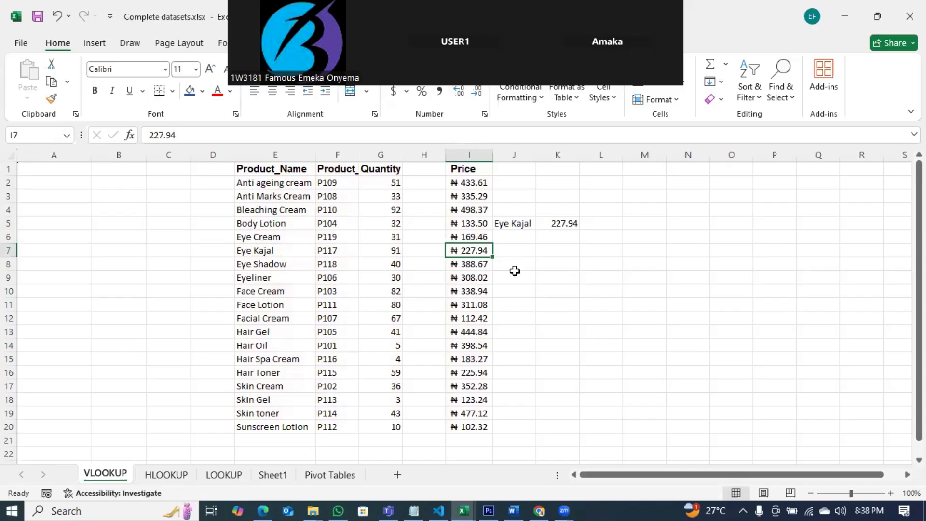
Step: Change the lookup value in J5 to Hair Gel
{"action": "left_click", "coordinate": [513, 225]}
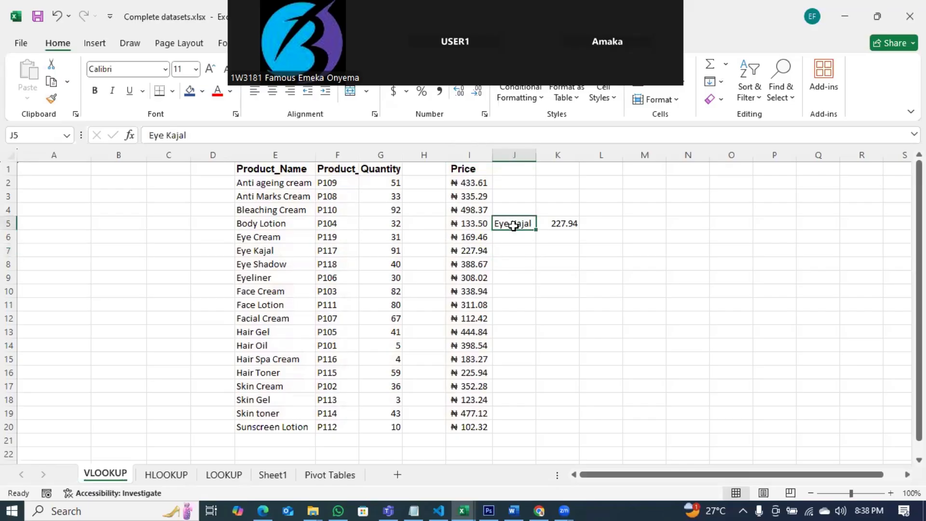
{"action": "type", "text": "Hair Gel"}
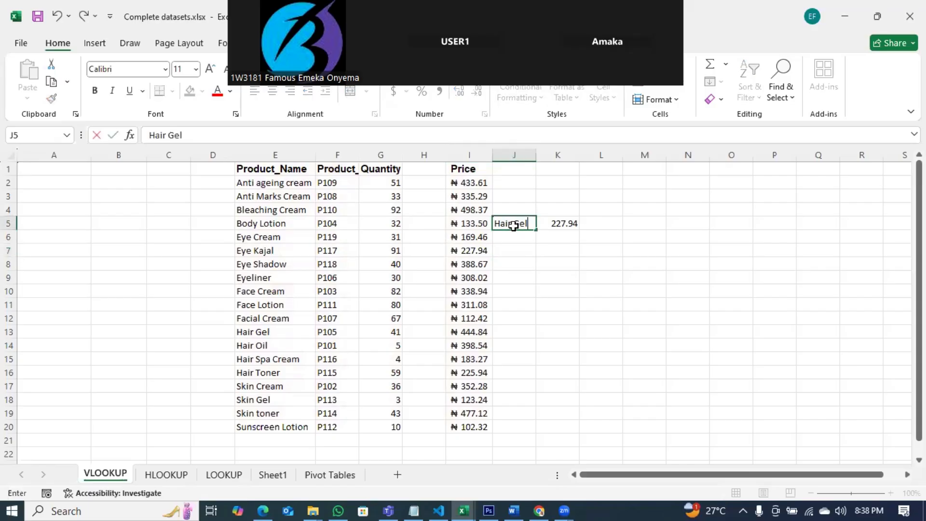
{"action": "key", "text": "Return"}
Step: Compare the K5 result with the Hair Gel row's price in the table
{"action": "left_click", "coordinate": [570, 221]}
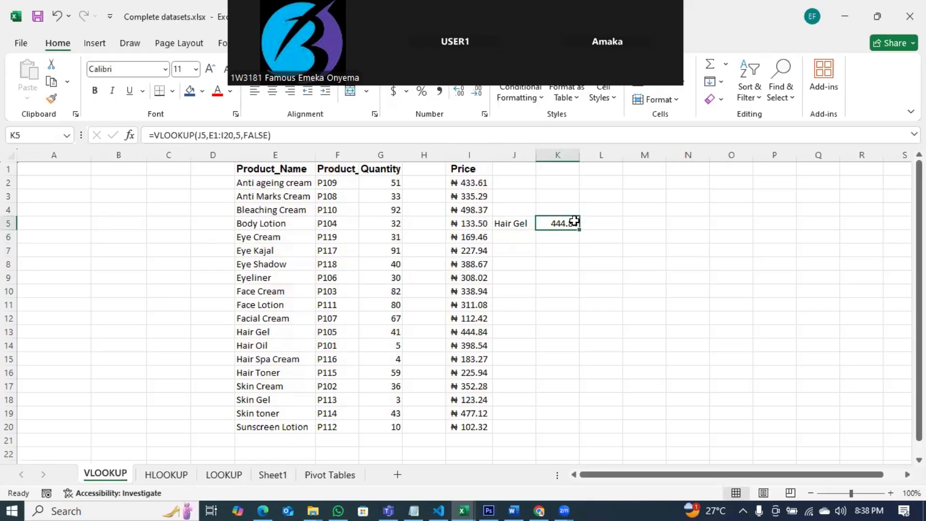
{"action": "left_click", "coordinate": [266, 332]}
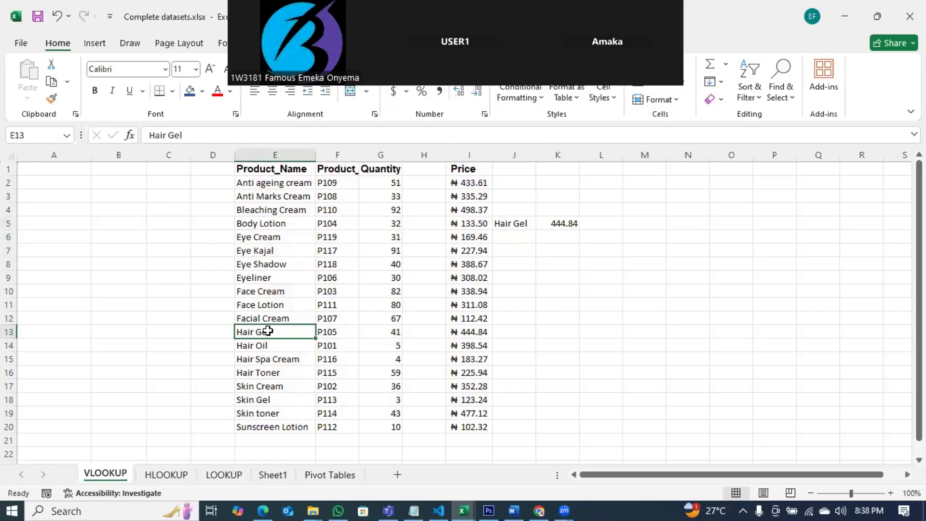
{"action": "left_click", "coordinate": [487, 334]}
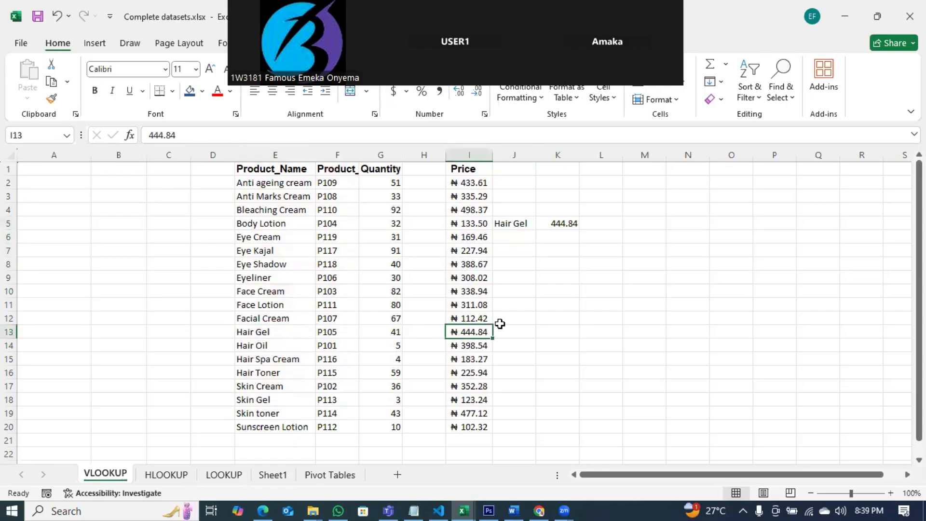
Step: Change the lookup value in J5 to Skin Toner
{"action": "left_click", "coordinate": [520, 224]}
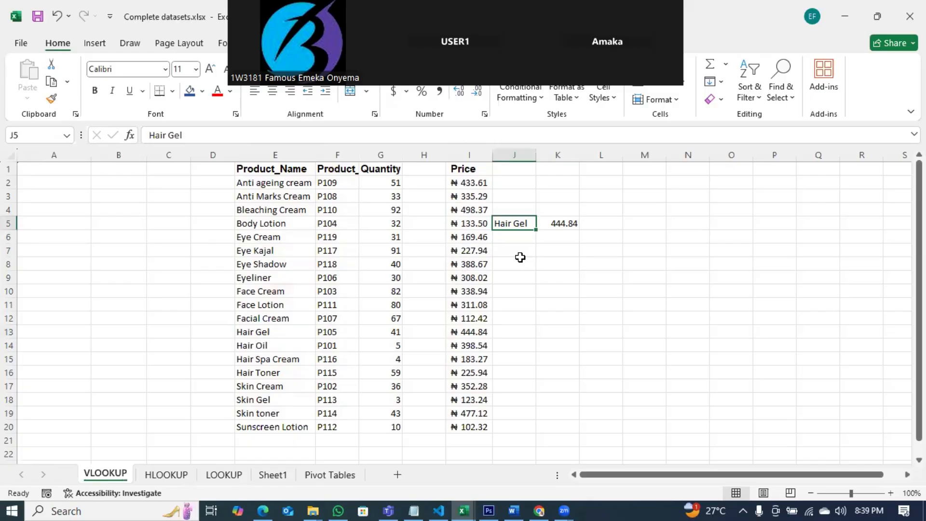
{"action": "type", "text": "Skin Ton"}
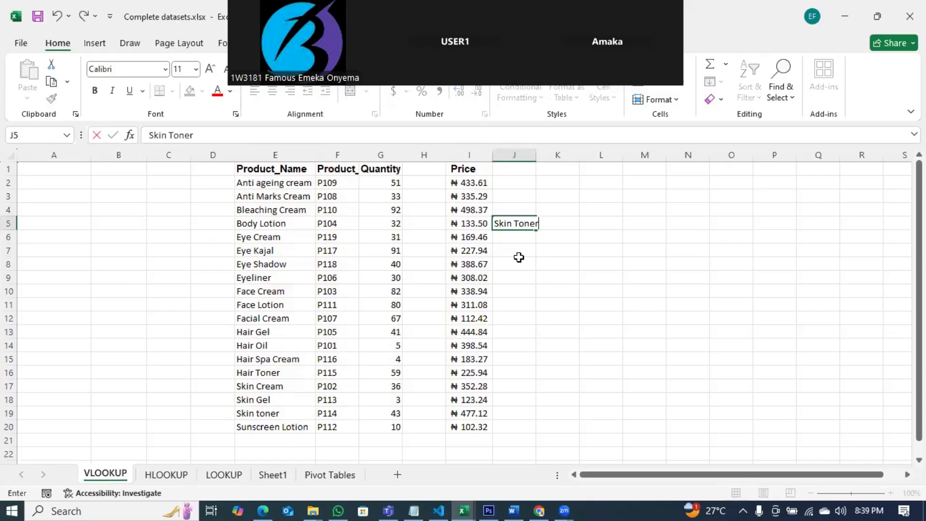
{"action": "type", "text": "er"}
{"action": "key", "text": "Return"}
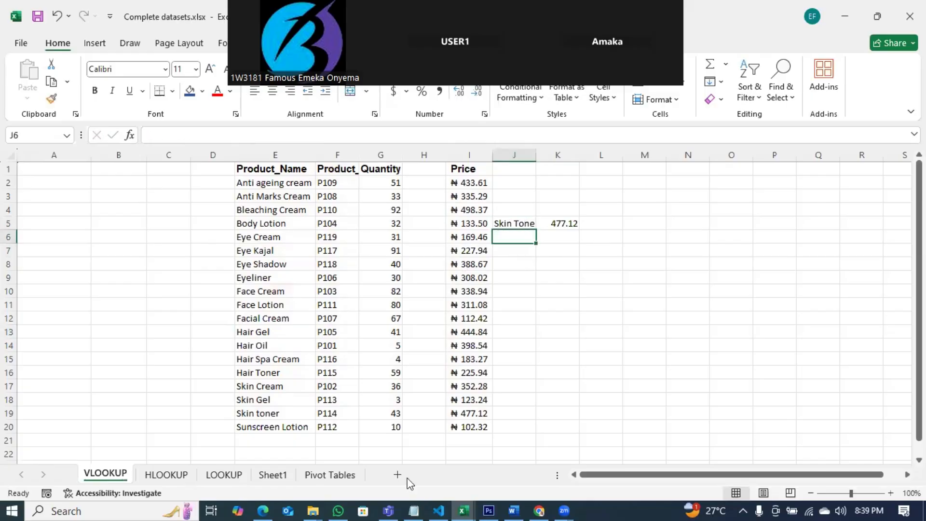
Step: Switch to Notepad and review the list of lookup functions in the notes
{"action": "left_click", "coordinate": [414, 511]}
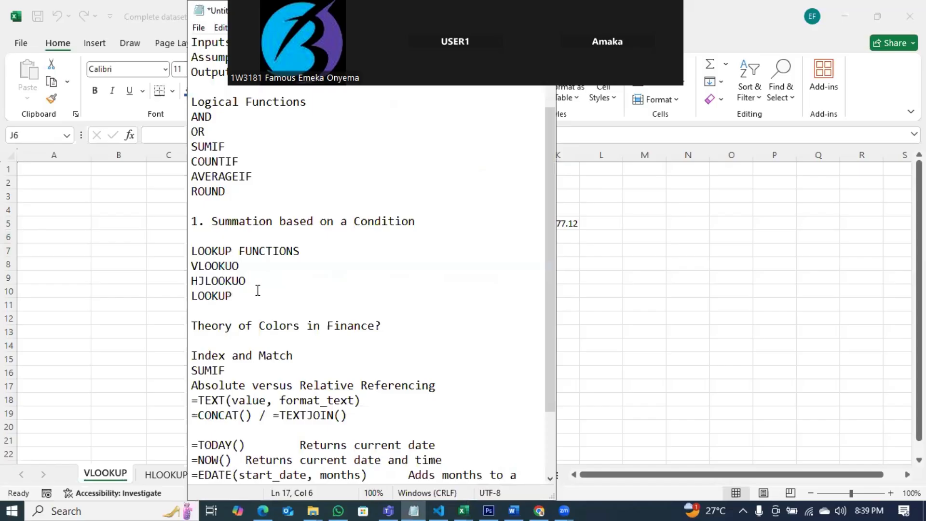
{"action": "left_click_drag", "start_coordinate": [177, 264], "coordinate": [231, 297]}
{"action": "left_click", "coordinate": [205, 267]}
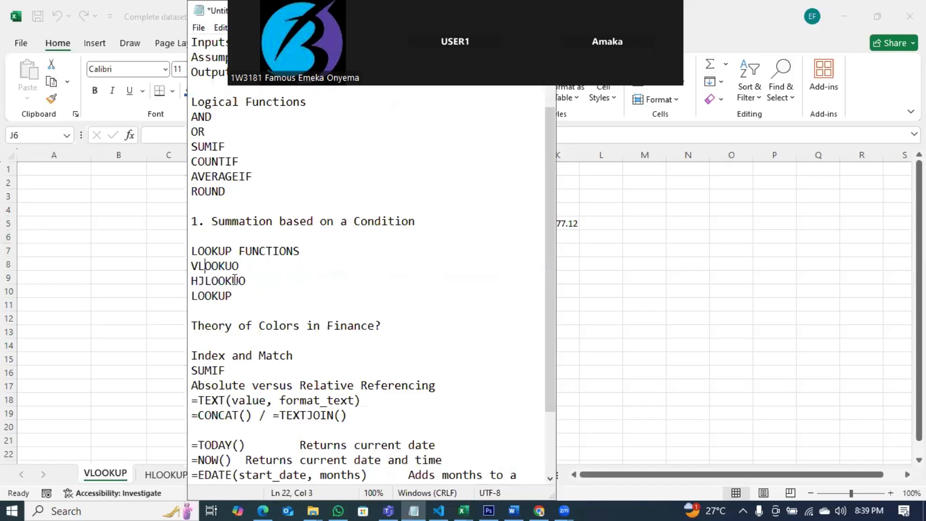